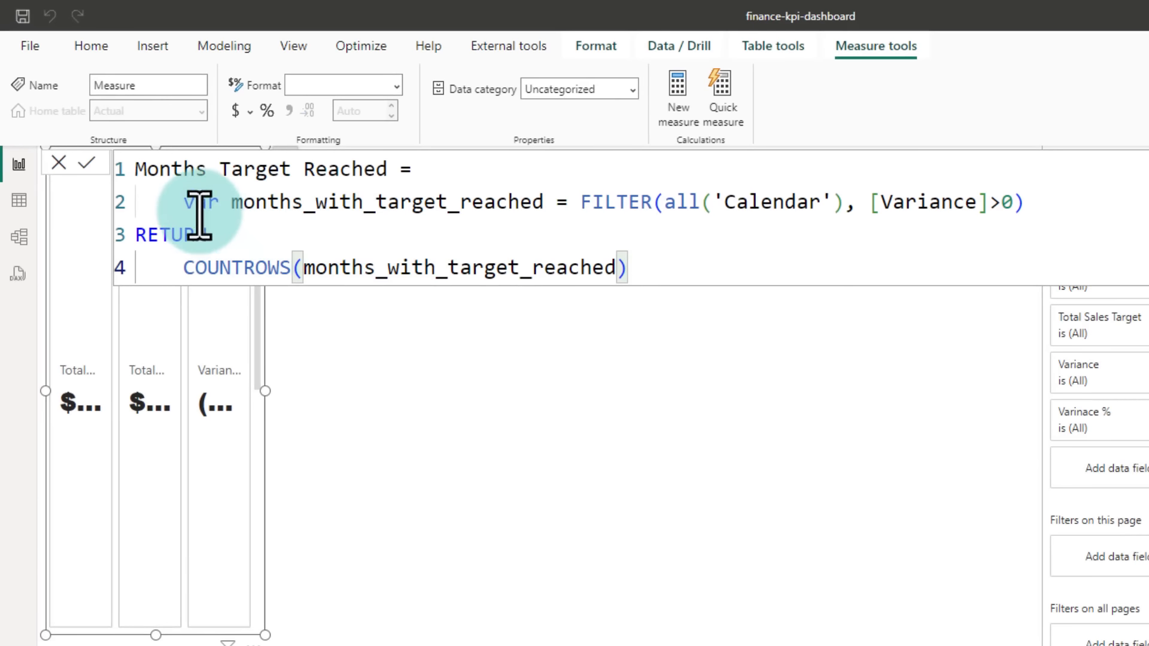
{"action": "left_click_drag", "start_coordinate": [233, 202], "coordinate": [1041, 213]}
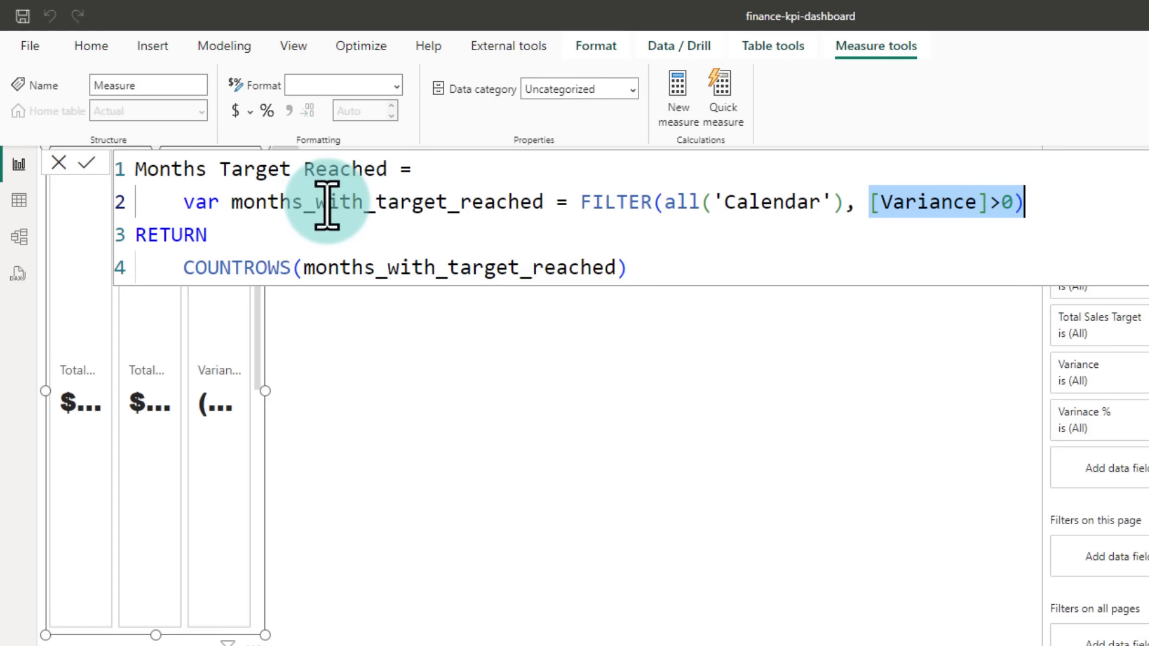
{"action": "left_click_drag", "start_coordinate": [173, 269], "coordinate": [316, 268]}
{"action": "left_click_drag", "start_coordinate": [453, 263], "coordinate": [656, 267]}
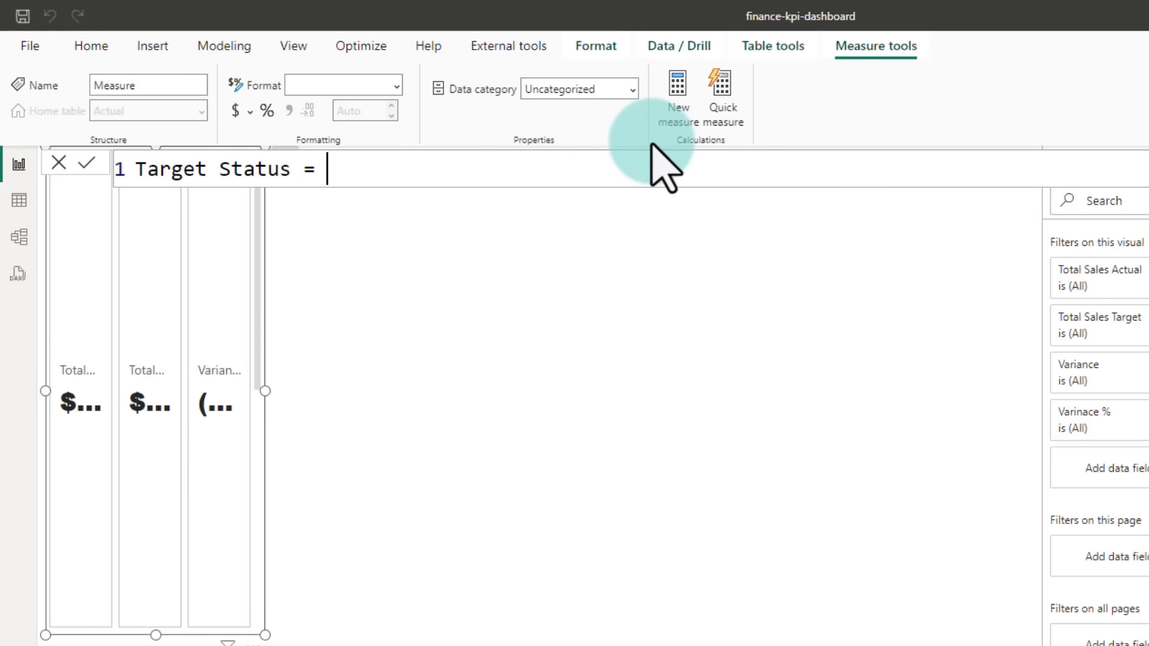
Complete the Target Status measure with the formula IF([Variance]>0, 1, -1) and commit it.
{"action": "type", "text": "if"}
{"action": "key", "text": "Tab"}
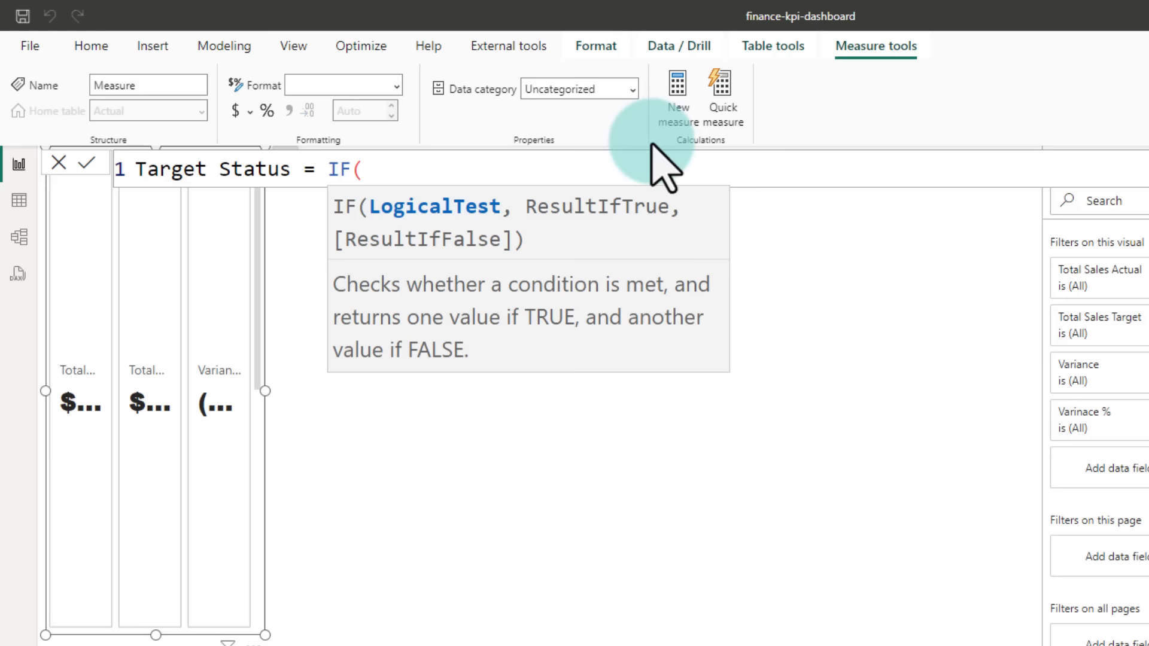
{"action": "type", "text": "[v"}
{"action": "key", "text": "Tab"}
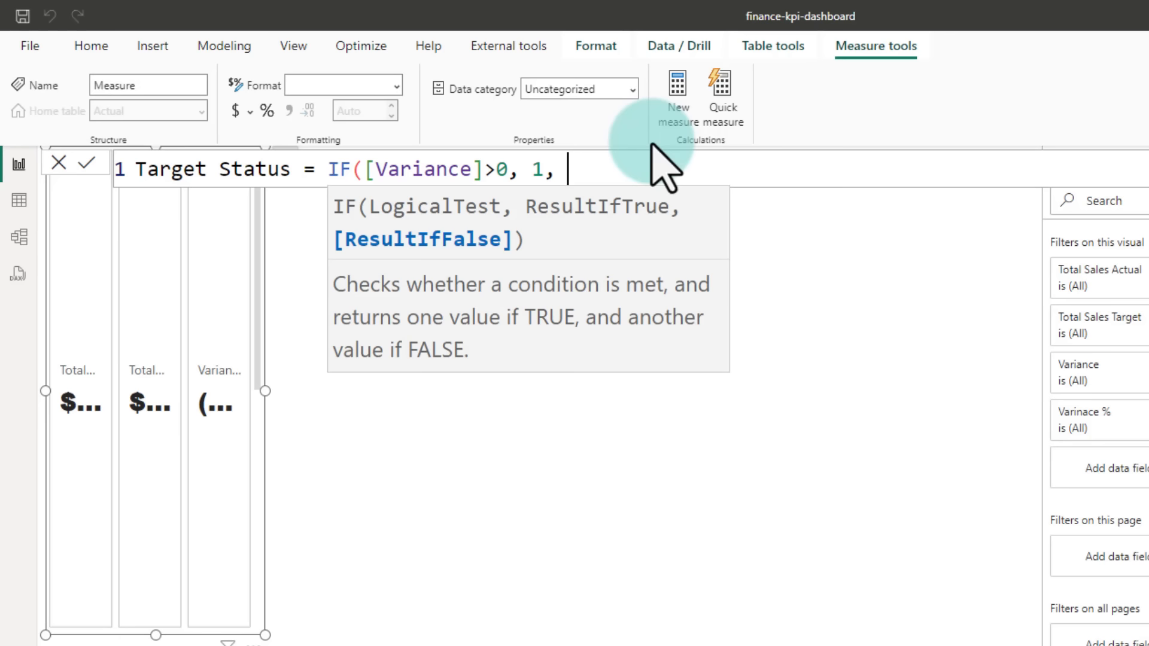
{"action": "type", "text": ">0, 1, -1)"}
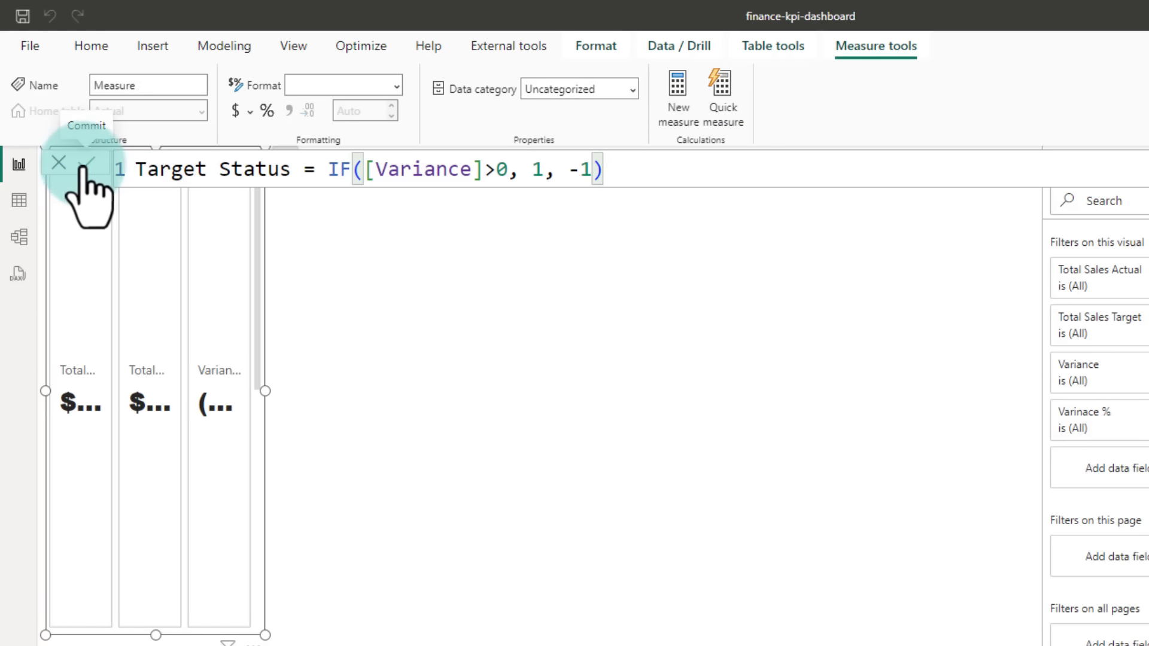
{"action": "left_click", "coordinate": [84, 188]}
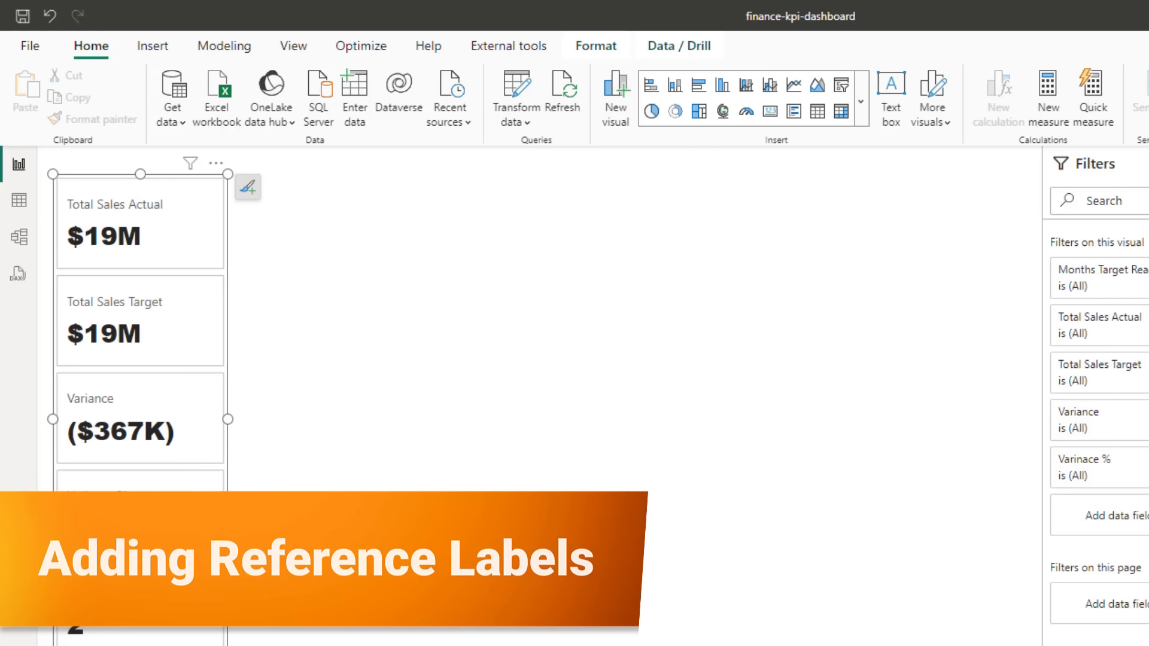
Add YTD Sales Actual as a reference label to the Total Sales Actual card.
{"action": "left_click", "coordinate": [155, 237]}
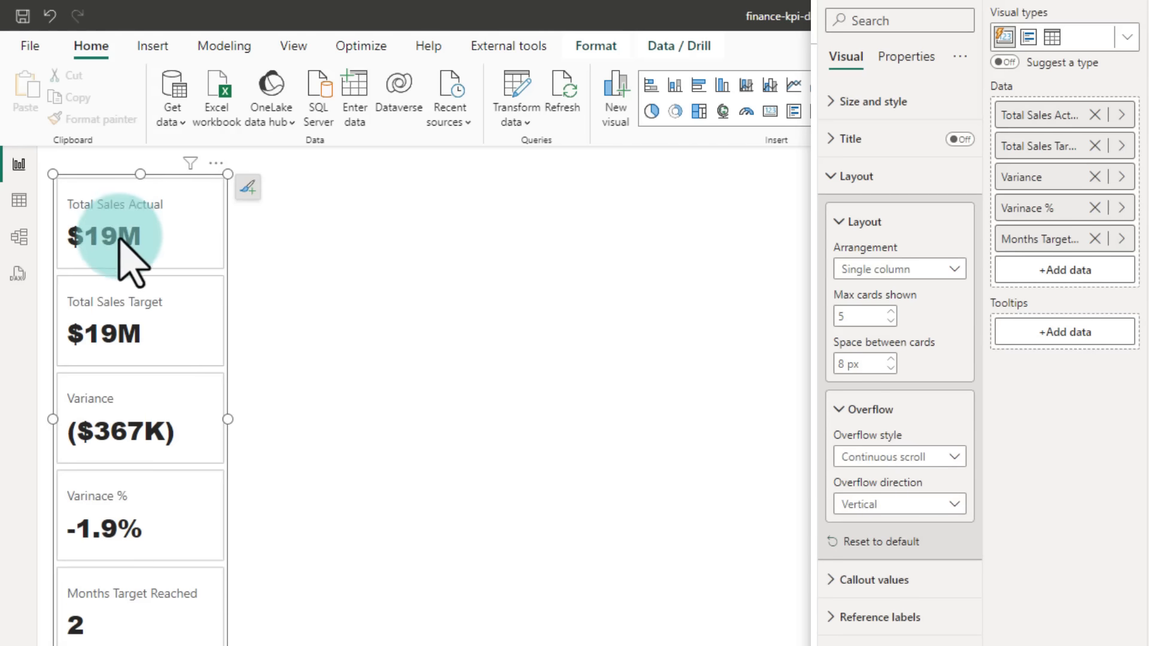
{"action": "left_click", "coordinate": [910, 268]}
{"action": "left_click", "coordinate": [871, 617]}
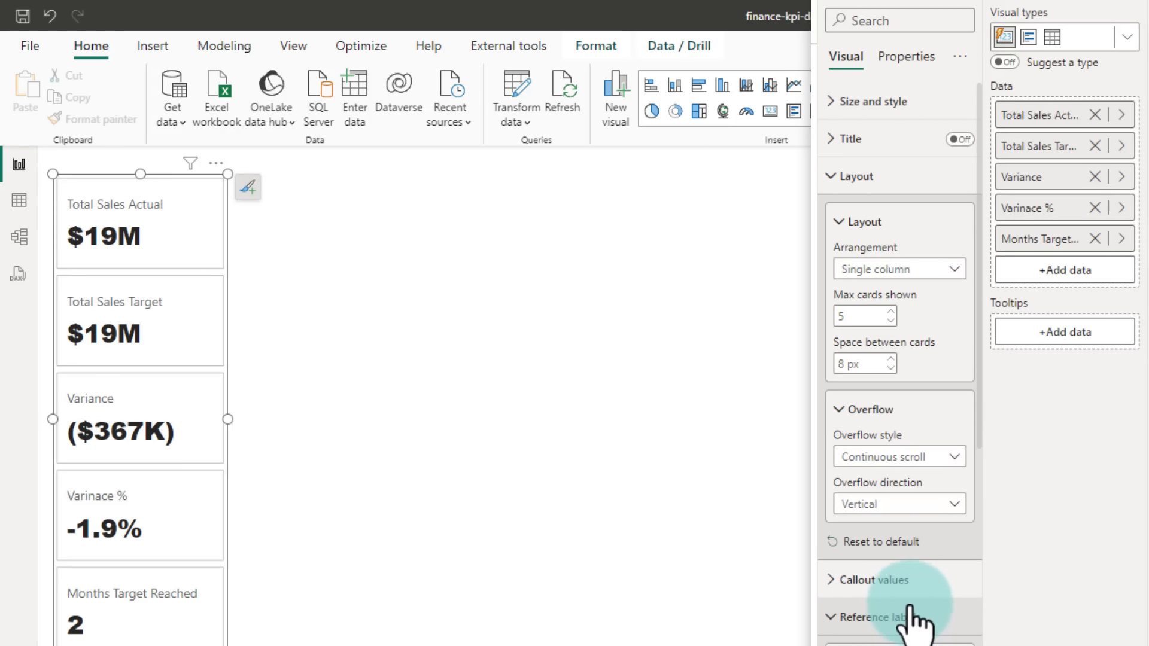
{"action": "scroll", "coordinate": [909, 622], "scroll_direction": "down", "scroll_amount": 8}
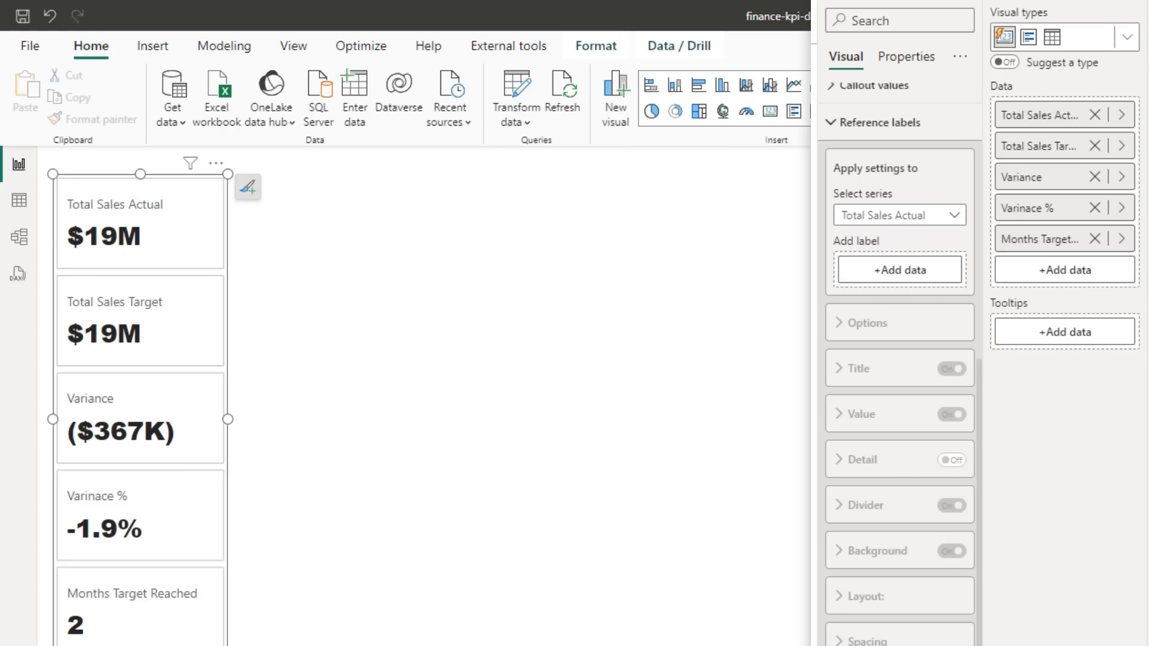
{"action": "mouse_move", "coordinate": [903, 287]}
{"action": "left_mouse_down"}
{"action": "mouse_move", "coordinate": [936, 308]}
{"action": "mouse_move", "coordinate": [918, 282]}
{"action": "left_mouse_up"}
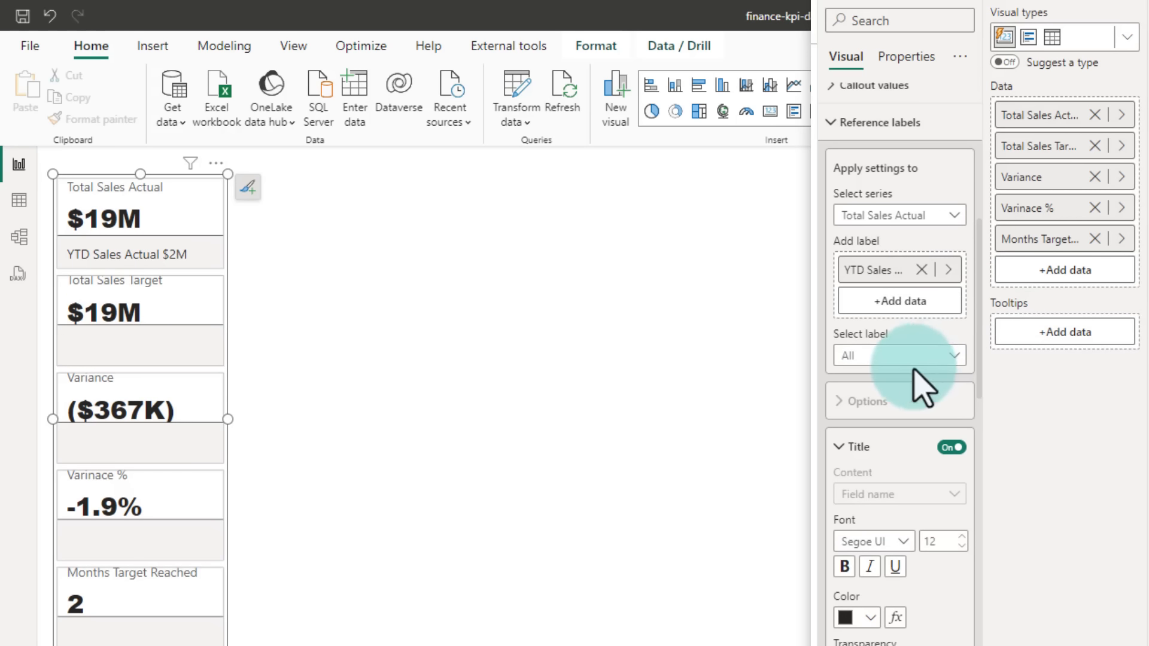
Add YTD Sales Target as a reference label to the Total Sales Target card.
{"action": "left_click", "coordinate": [936, 210]}
{"action": "left_click", "coordinate": [927, 282]}
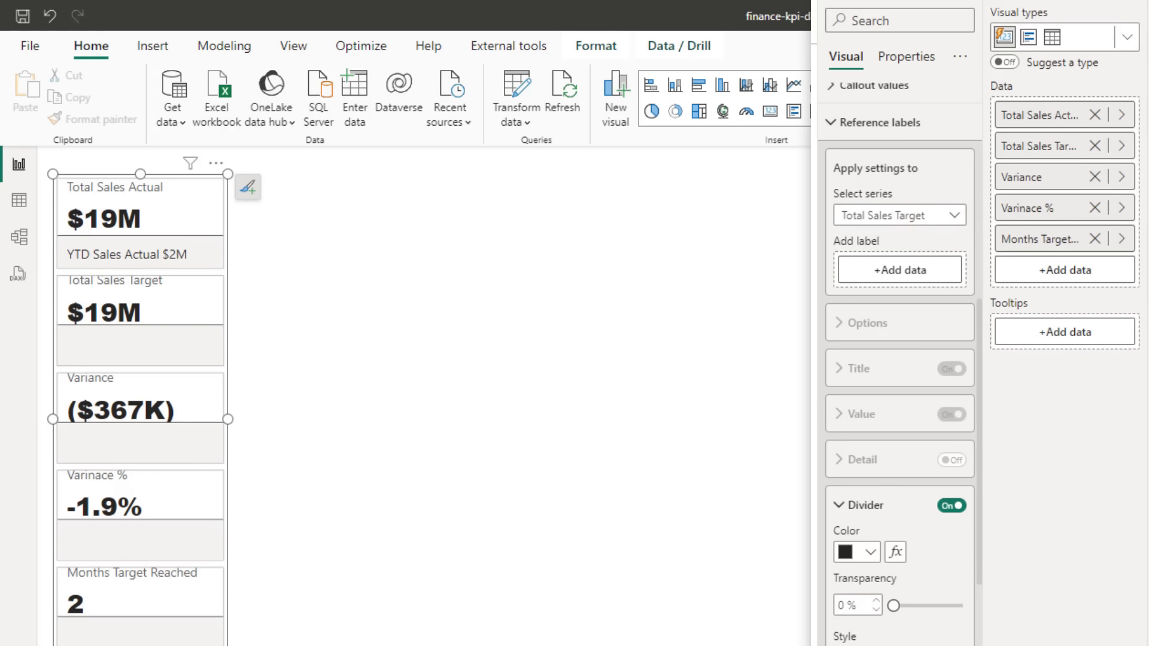
{"action": "left_click_drag", "start_coordinate": [1140, 559], "coordinate": [1108, 346]}
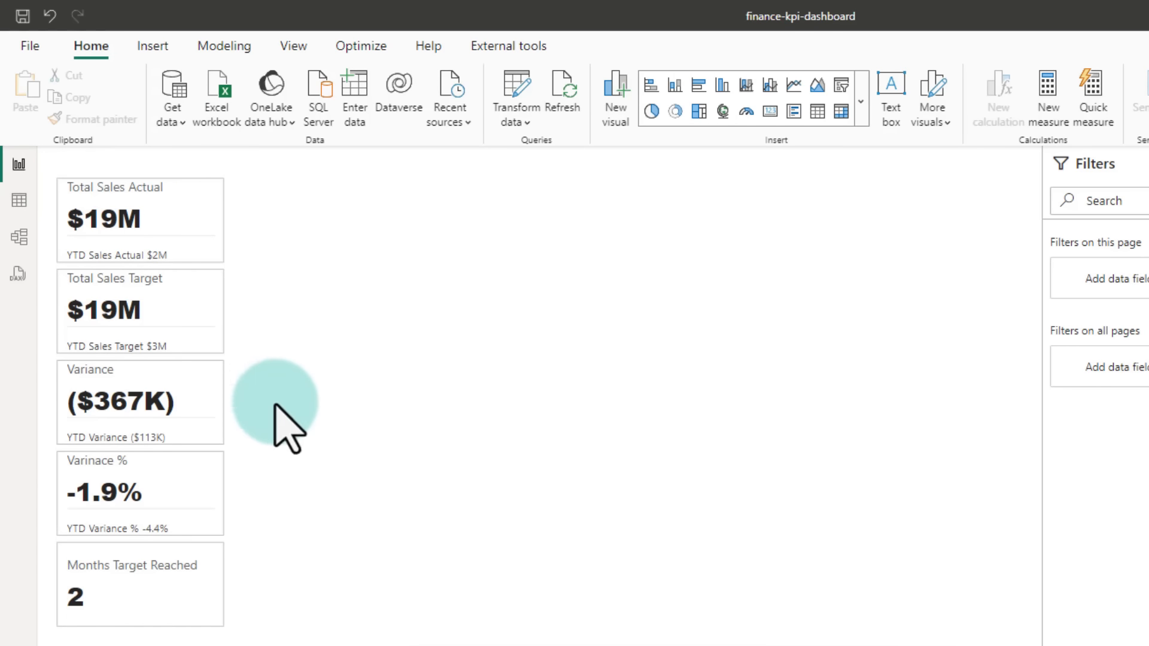
Insert a rectangle as a sidebar background and send it behind the KPI cards.
{"action": "left_click", "coordinate": [151, 46]}
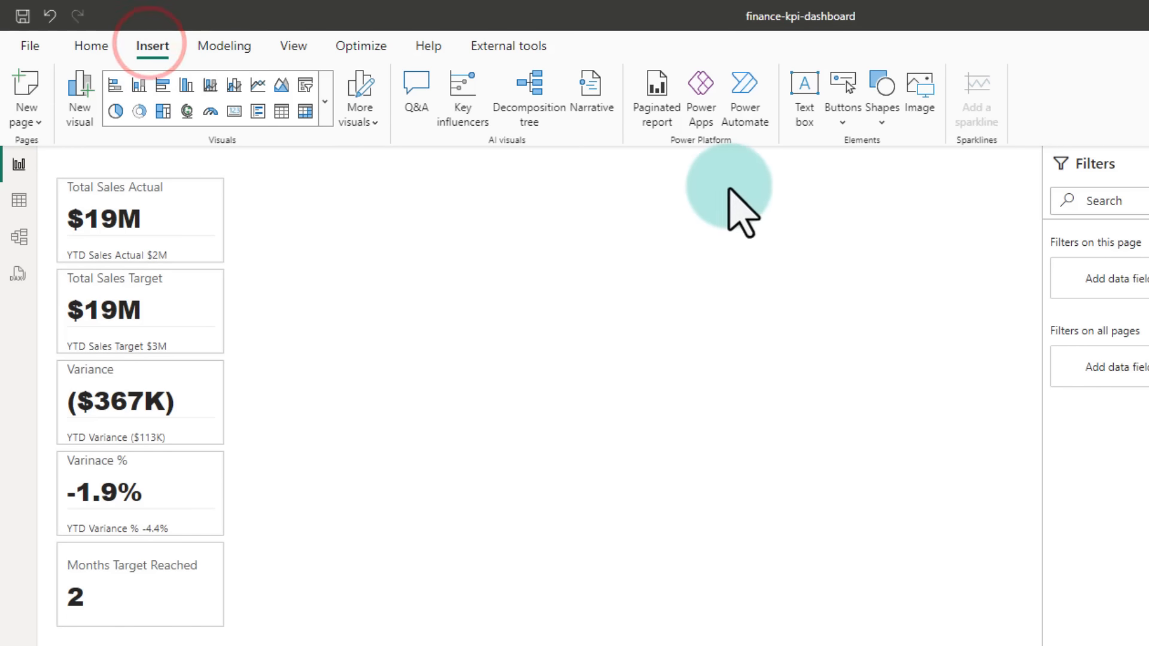
{"action": "left_click", "coordinate": [884, 110]}
{"action": "left_click", "coordinate": [898, 183]}
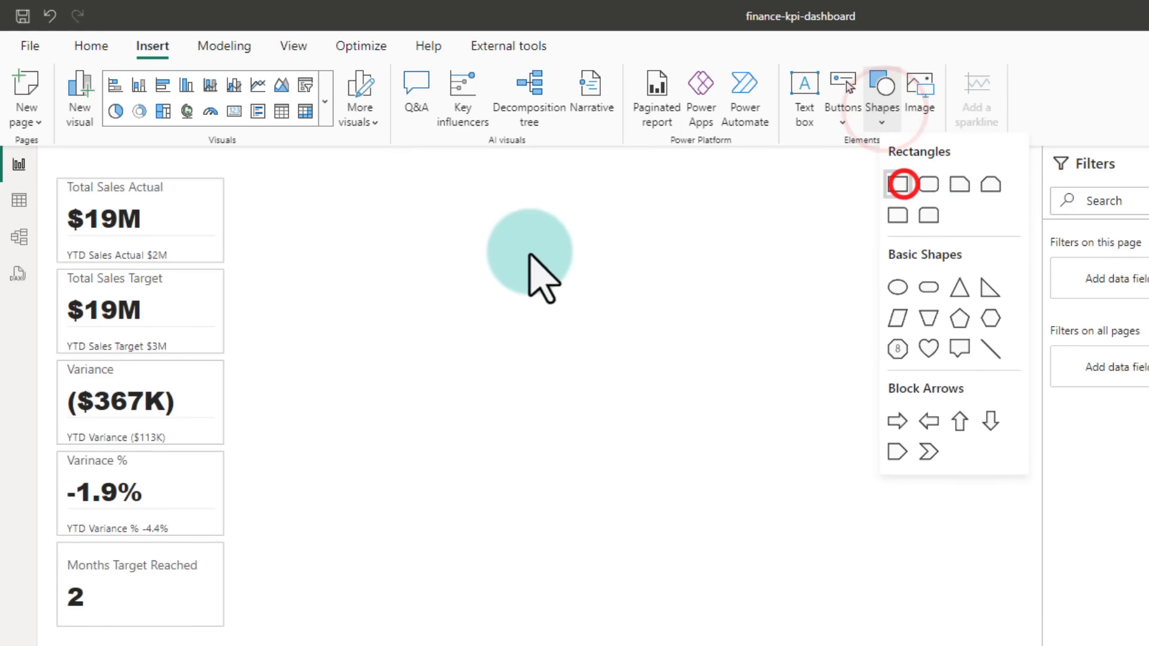
{"action": "left_click", "coordinate": [307, 119]}
{"action": "left_click", "coordinate": [329, 179]}
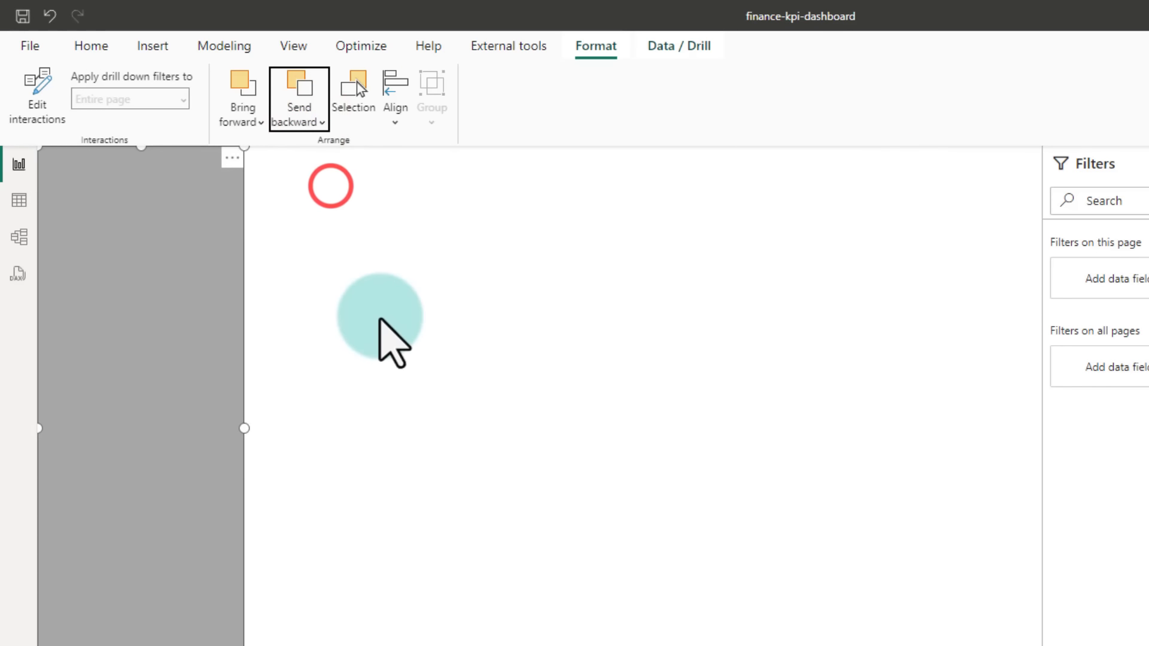
{"action": "left_click", "coordinate": [459, 413]}
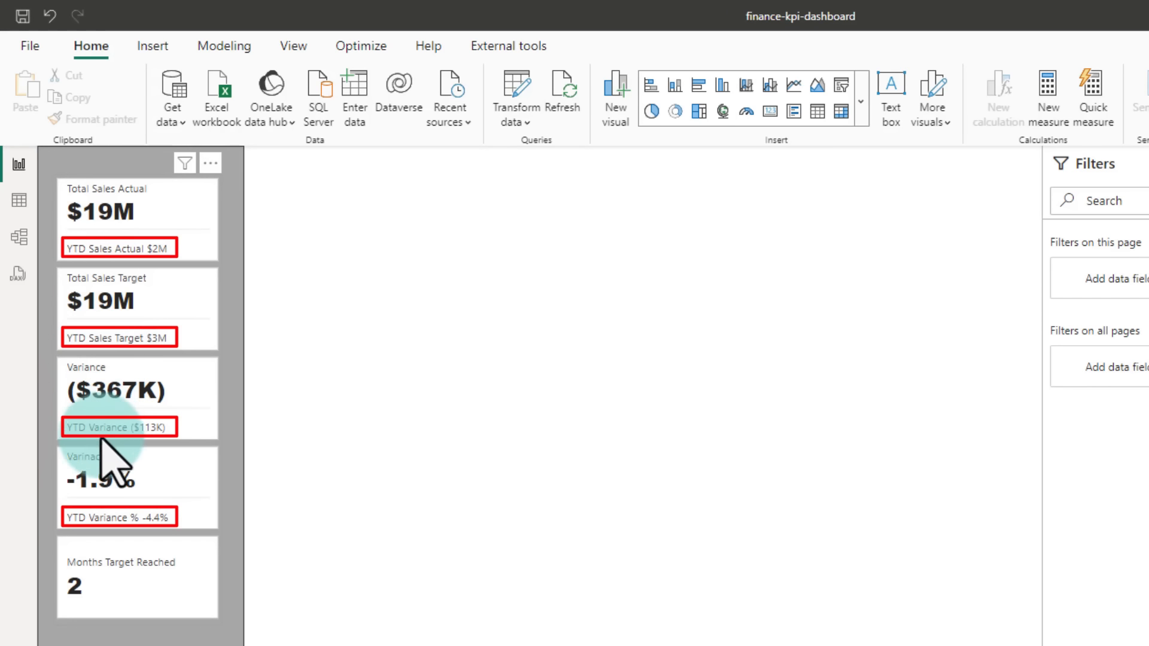
Switch the title content of the YTD Sales Actual reference label on the Total Sales Actual card to Custom.
{"action": "left_click", "coordinate": [128, 267]}
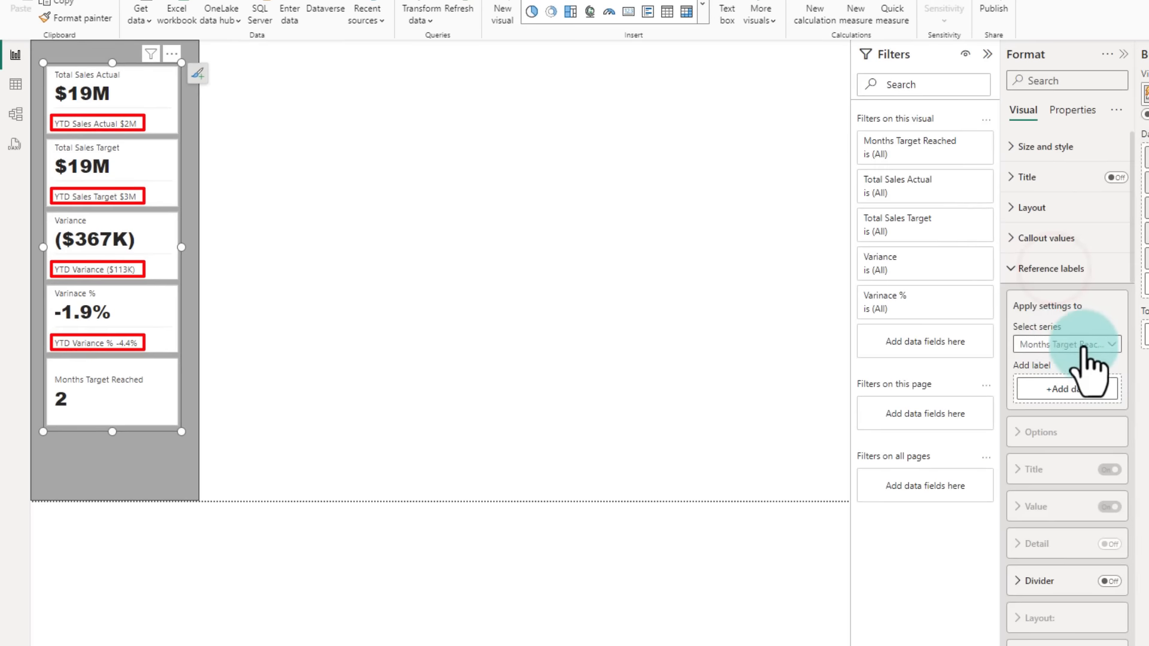
{"action": "left_click", "coordinate": [1080, 342]}
{"action": "left_click", "coordinate": [1071, 379]}
{"action": "scroll", "coordinate": [1071, 372], "scroll_direction": "down", "scroll_amount": 3}
{"action": "left_click", "coordinate": [1071, 298]}
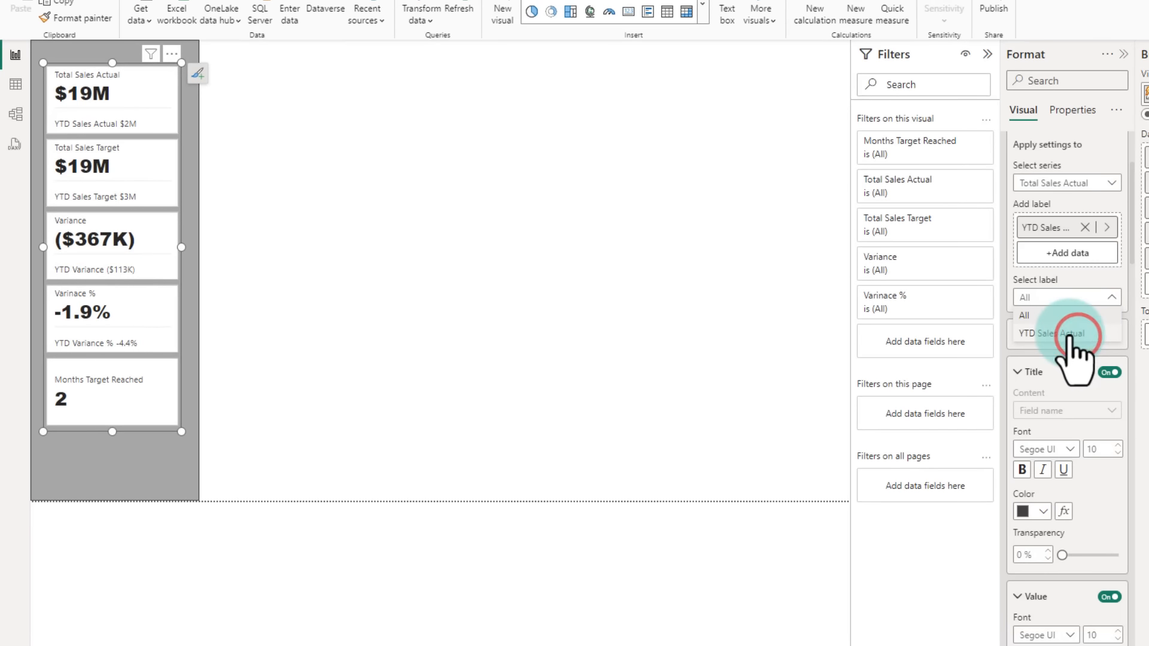
{"action": "left_click", "coordinate": [1068, 333]}
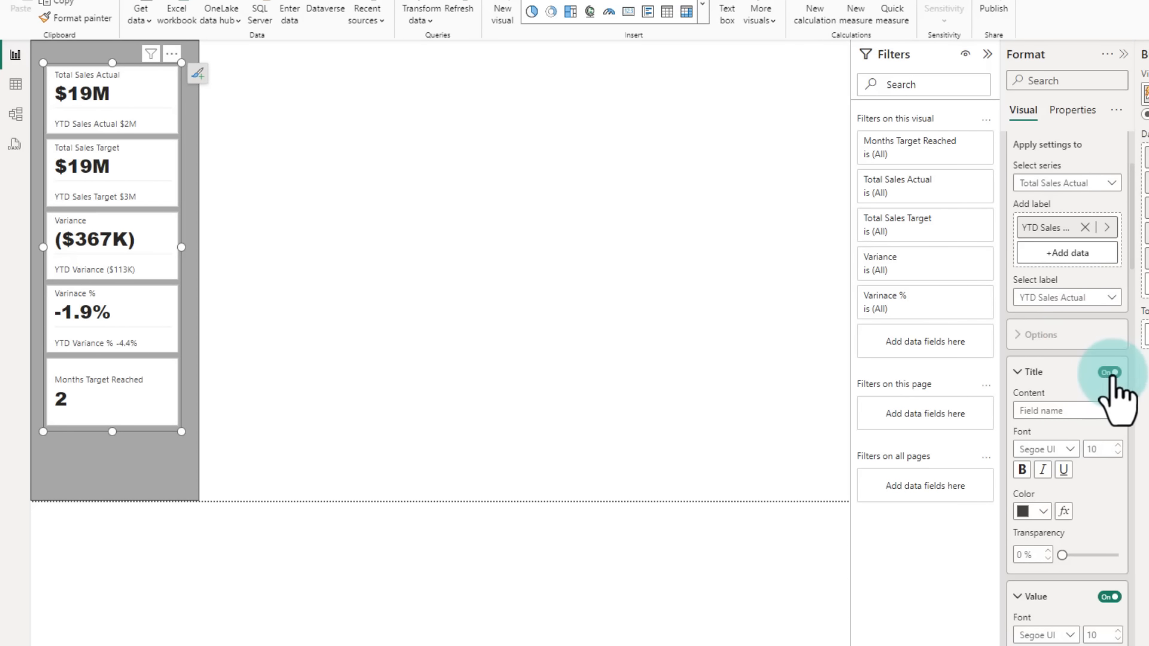
{"action": "left_click", "coordinate": [1076, 418]}
{"action": "left_click", "coordinate": [1075, 412]}
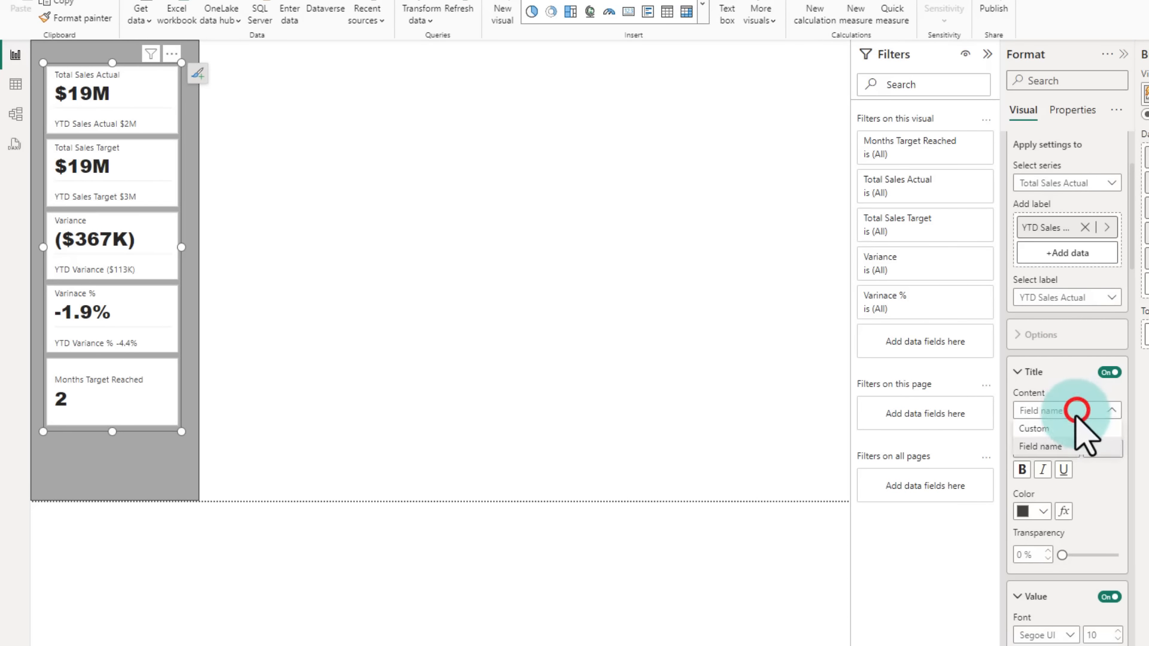
{"action": "left_click", "coordinate": [1068, 427]}
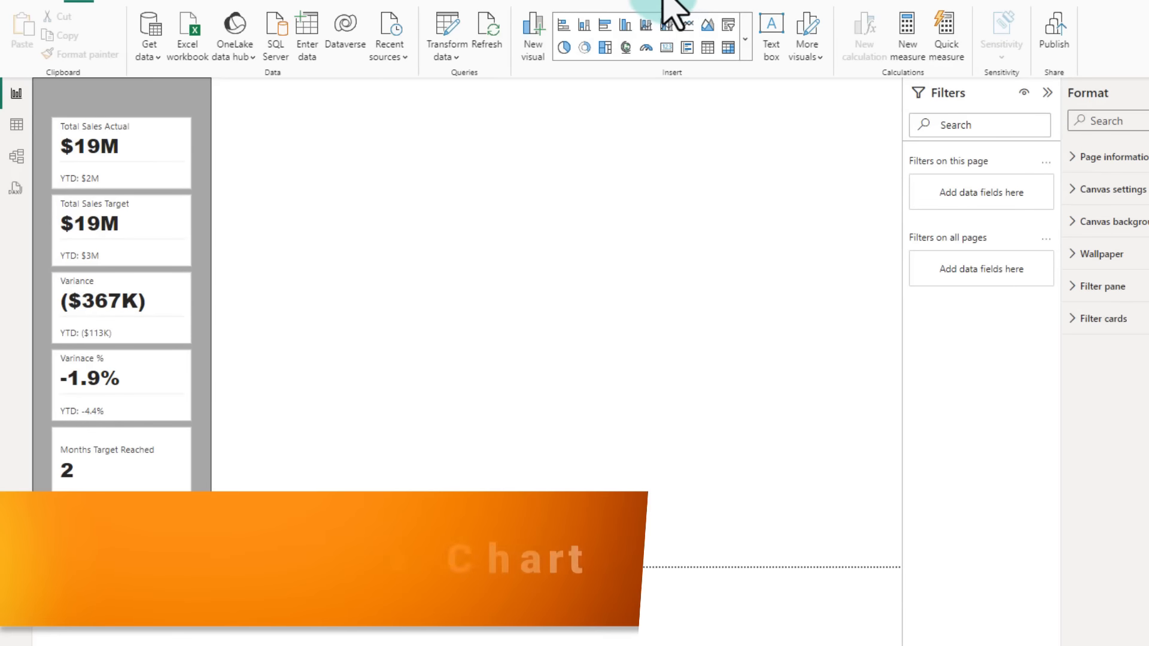
Insert a clustered column chart, make it wider and shorter, and move it into the empty canvas area beside the cards.
{"action": "left_click", "coordinate": [626, 26]}
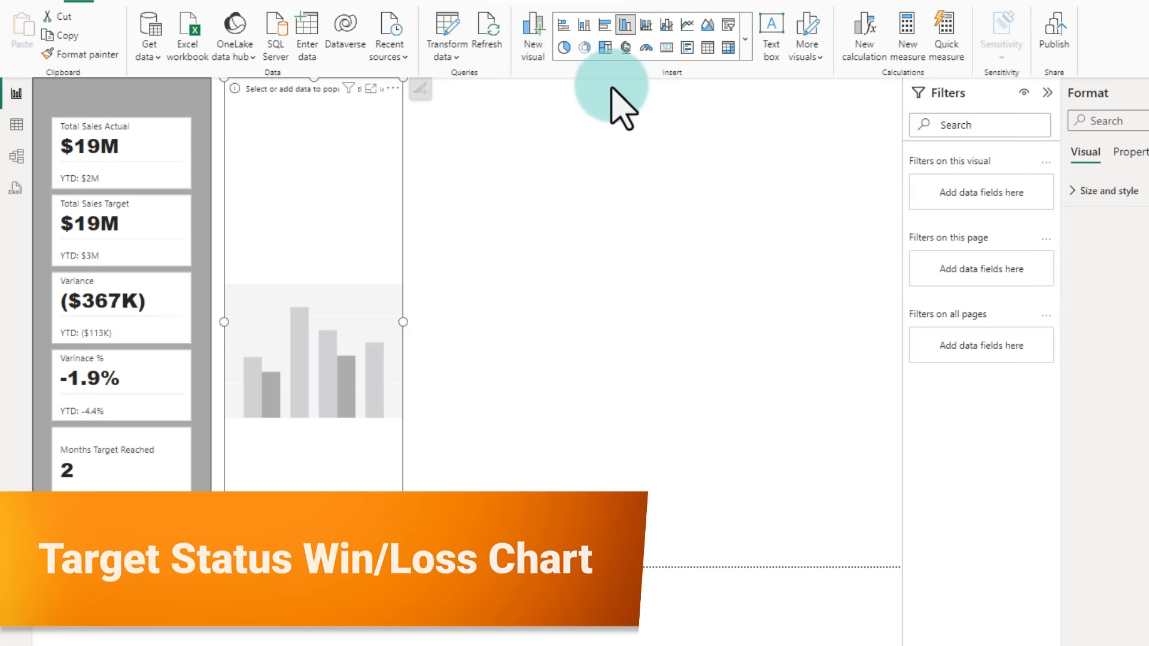
{"action": "left_click_drag", "start_coordinate": [403, 567], "coordinate": [538, 277]}
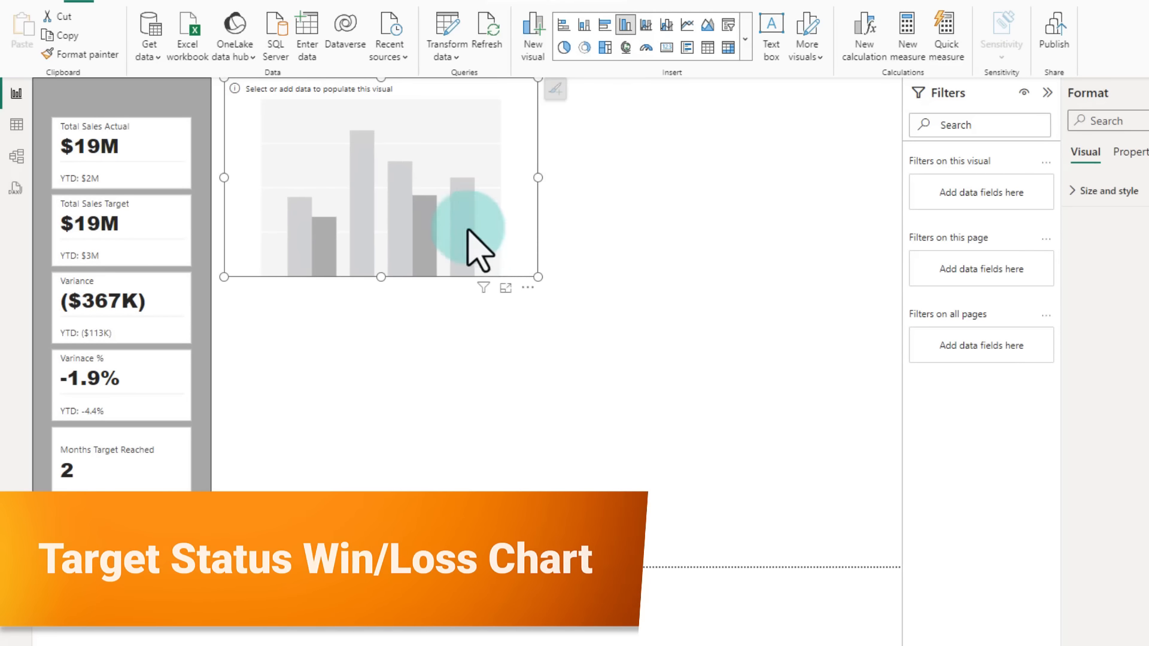
{"action": "left_click_drag", "start_coordinate": [419, 214], "coordinate": [572, 277]}
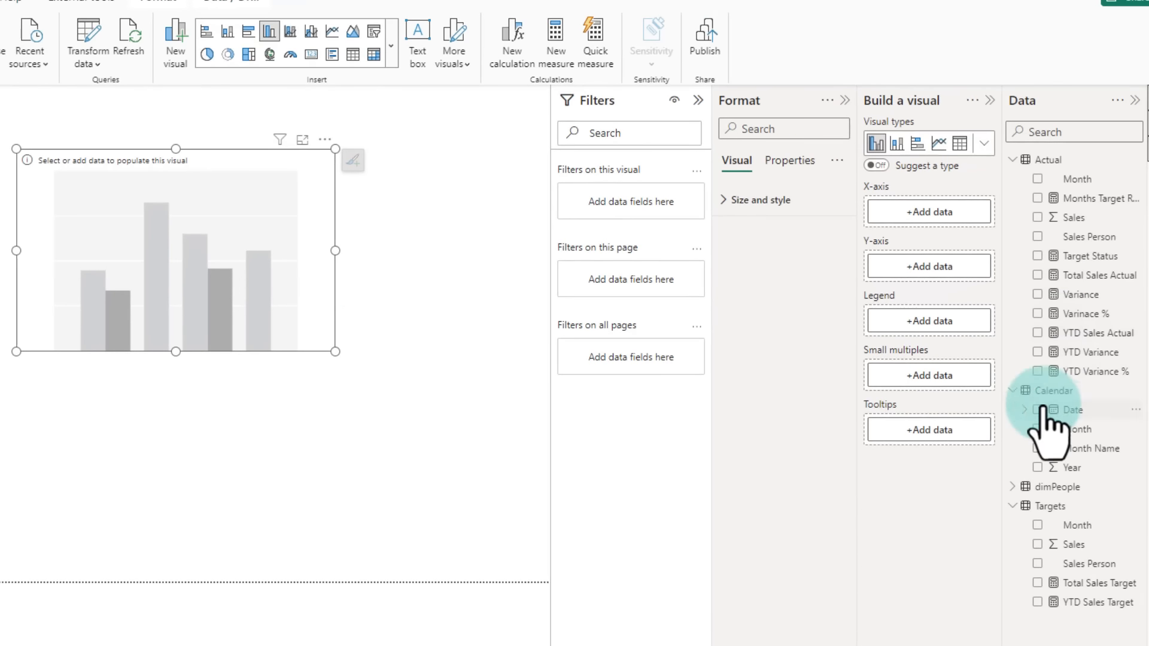
Plot Target Status on the chart's Y-axis against the plain Date field, not the date hierarchy, on the X-axis.
{"action": "left_click", "coordinate": [1039, 409]}
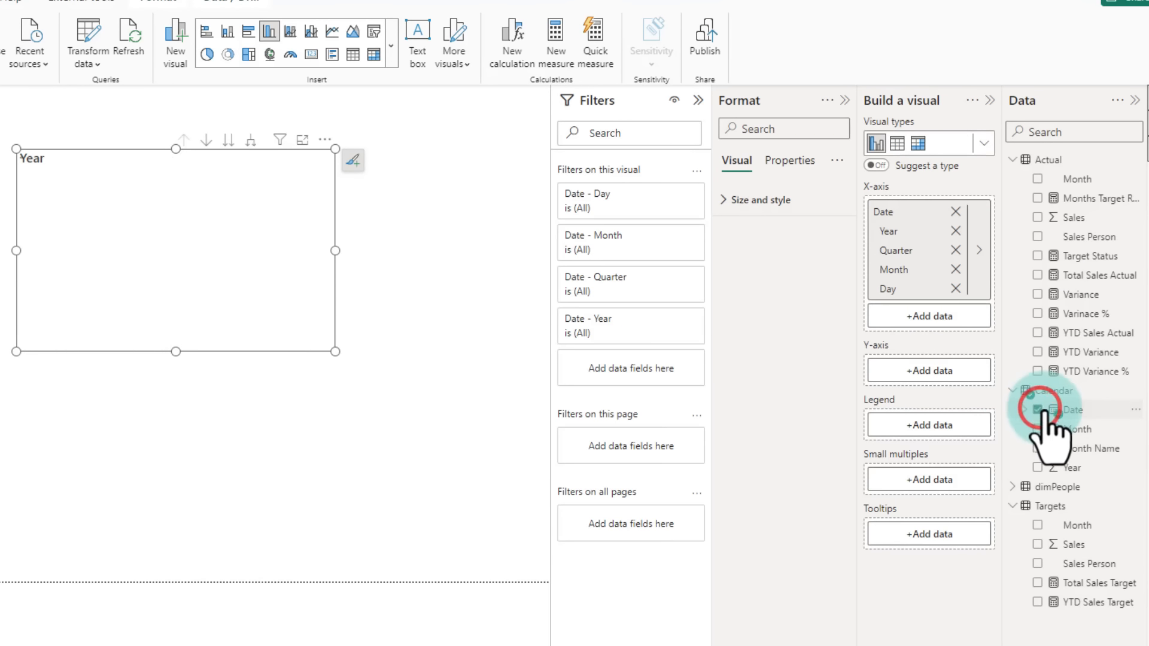
{"action": "right_click", "coordinate": [936, 214]}
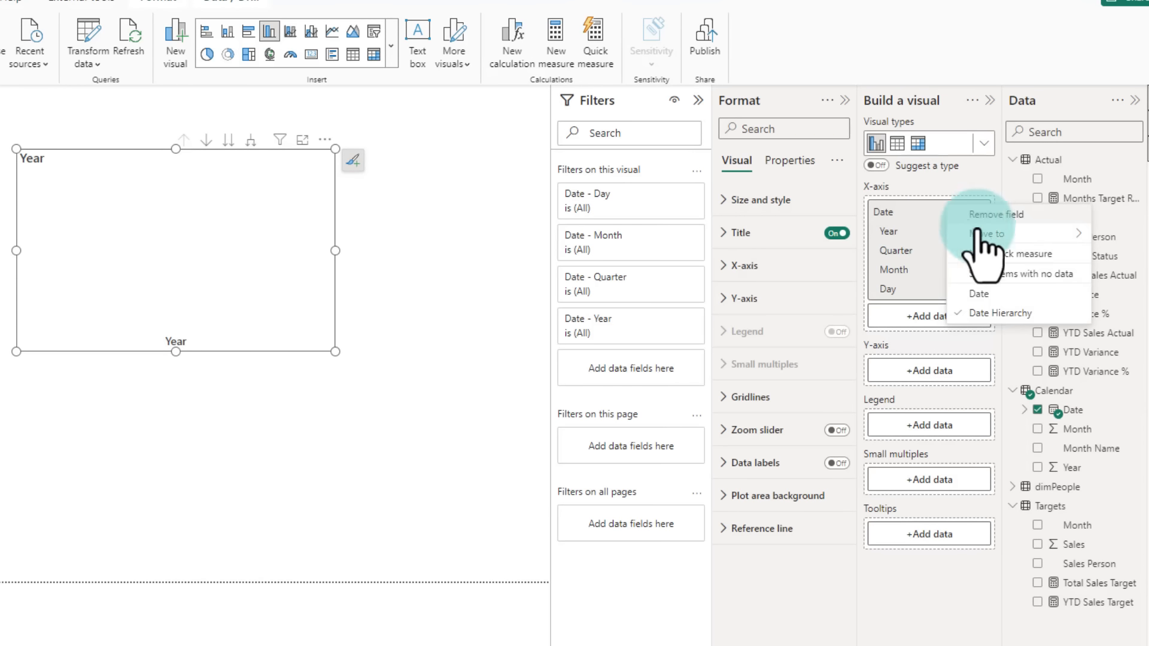
{"action": "left_click", "coordinate": [993, 293]}
{"action": "left_click", "coordinate": [1091, 256]}
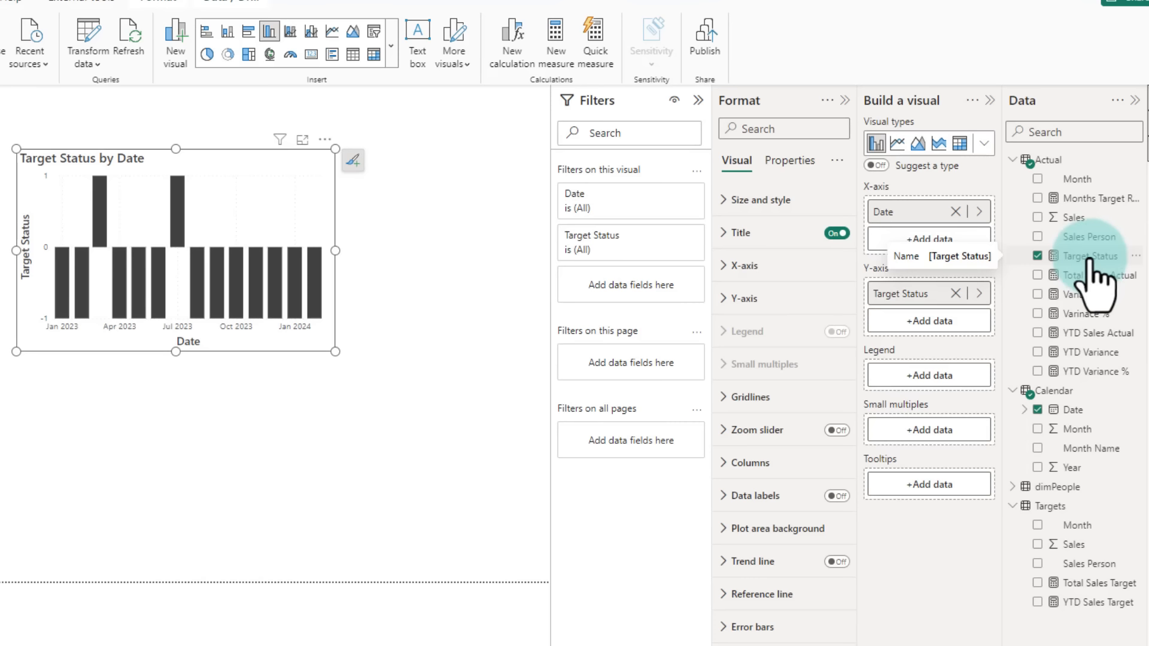
Colour the columns by rules on Target Status: green when the value equals 1, red when it equals -1.
{"action": "left_click", "coordinate": [749, 463]}
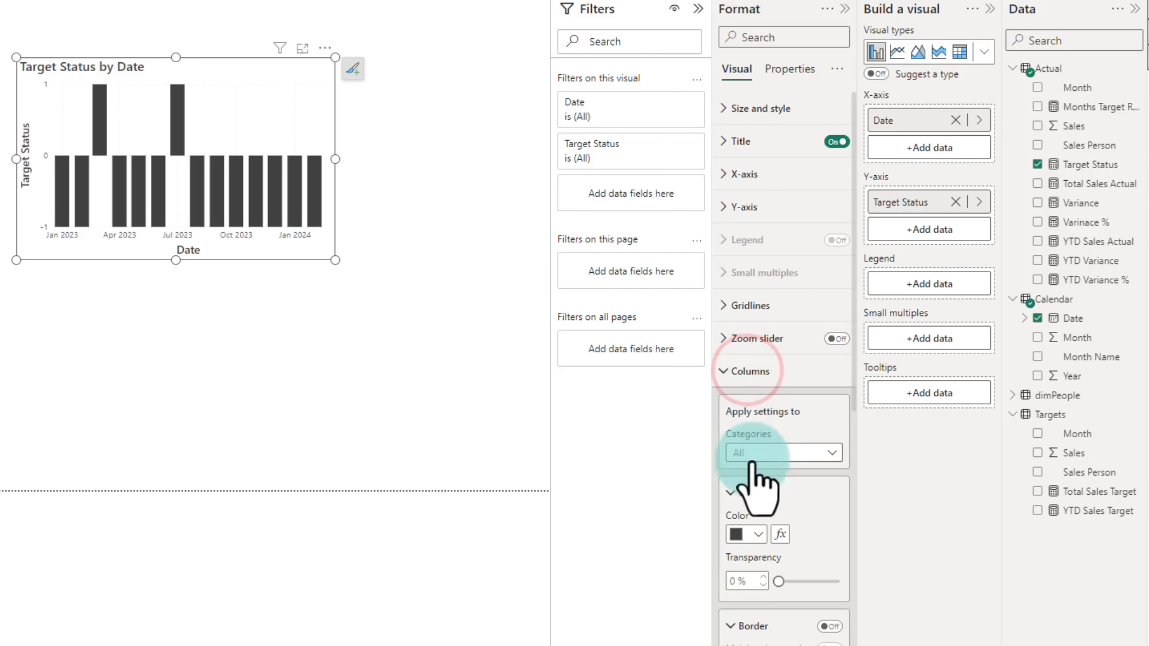
{"action": "left_click", "coordinate": [780, 534]}
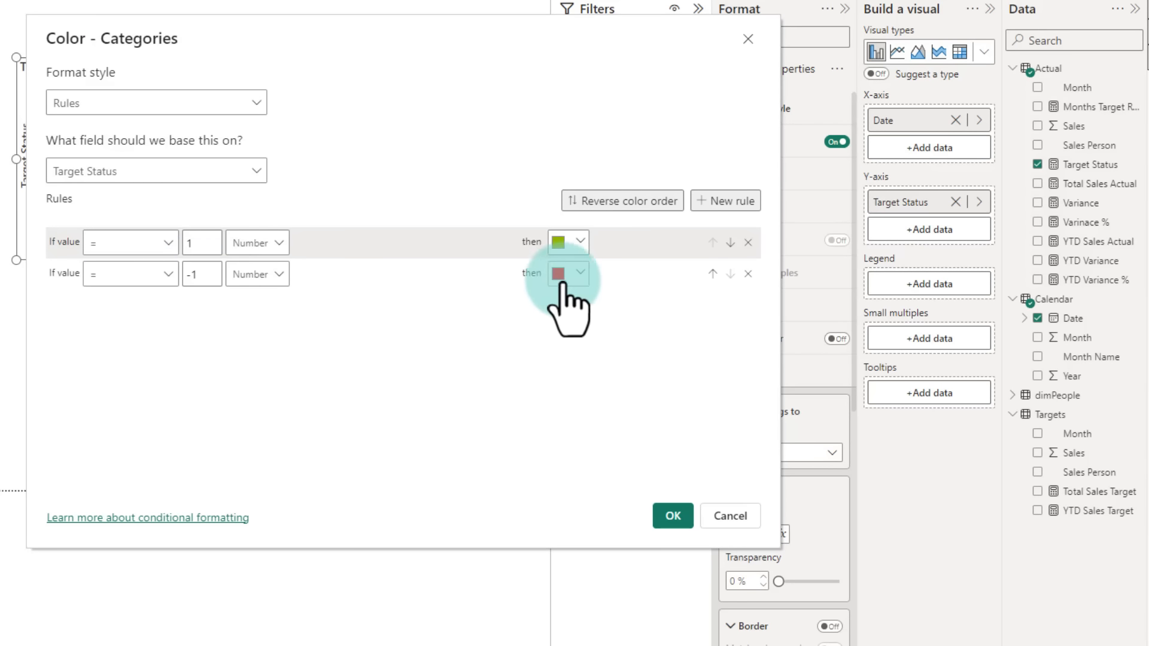
{"action": "left_click", "coordinate": [673, 516]}
Turn off the win/loss chart's title and its X-axis and Y-axis labels.
{"action": "left_click", "coordinate": [839, 142]}
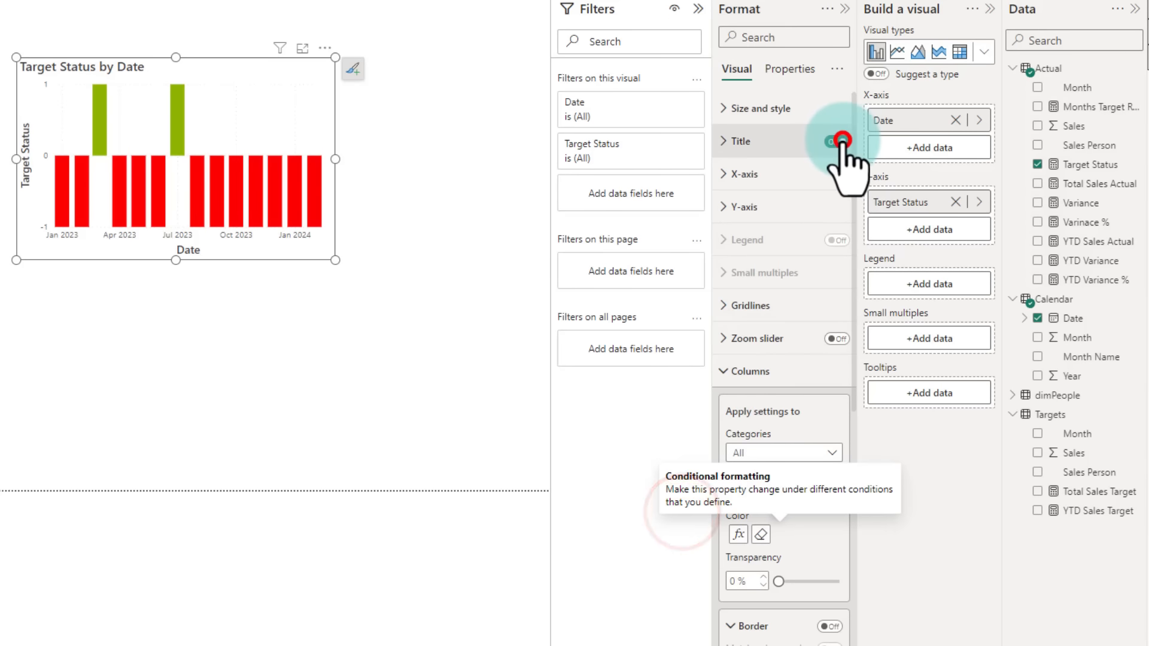
{"action": "left_click", "coordinate": [730, 175]}
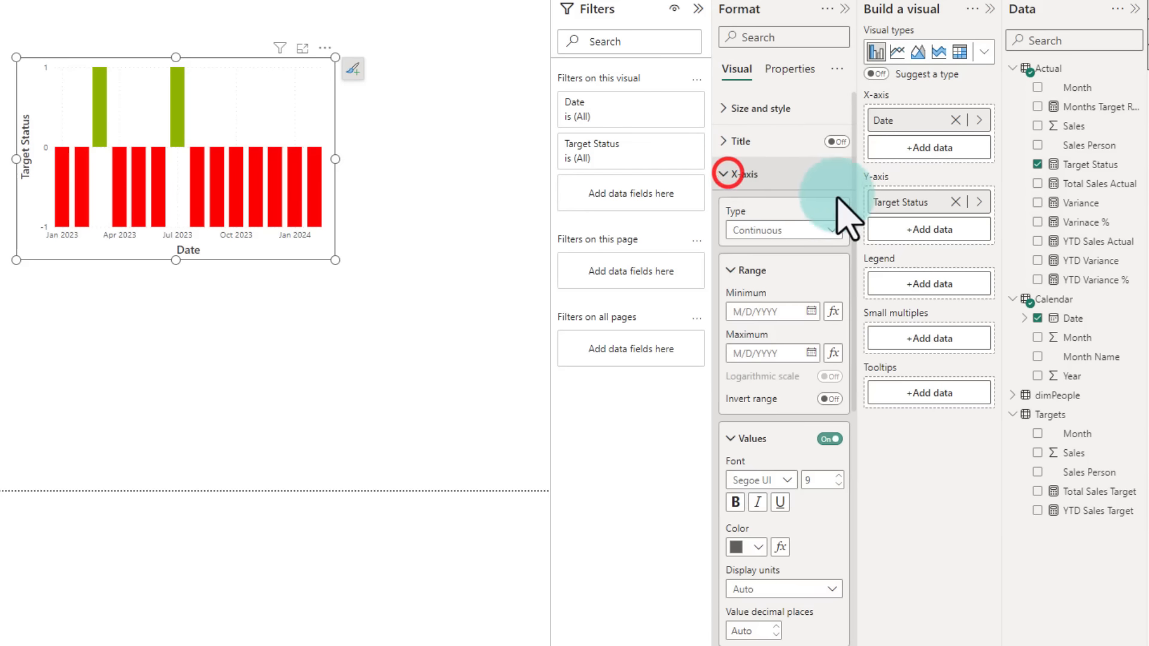
{"action": "left_click", "coordinate": [830, 439]}
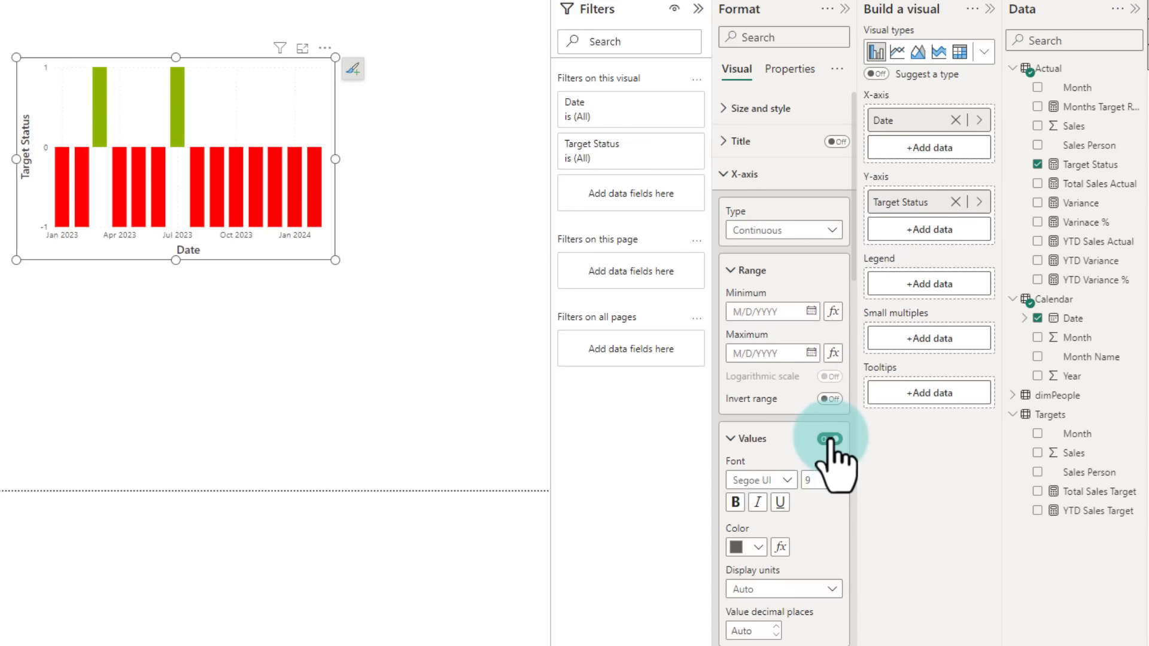
{"action": "left_click", "coordinate": [740, 173]}
{"action": "left_click", "coordinate": [741, 206]}
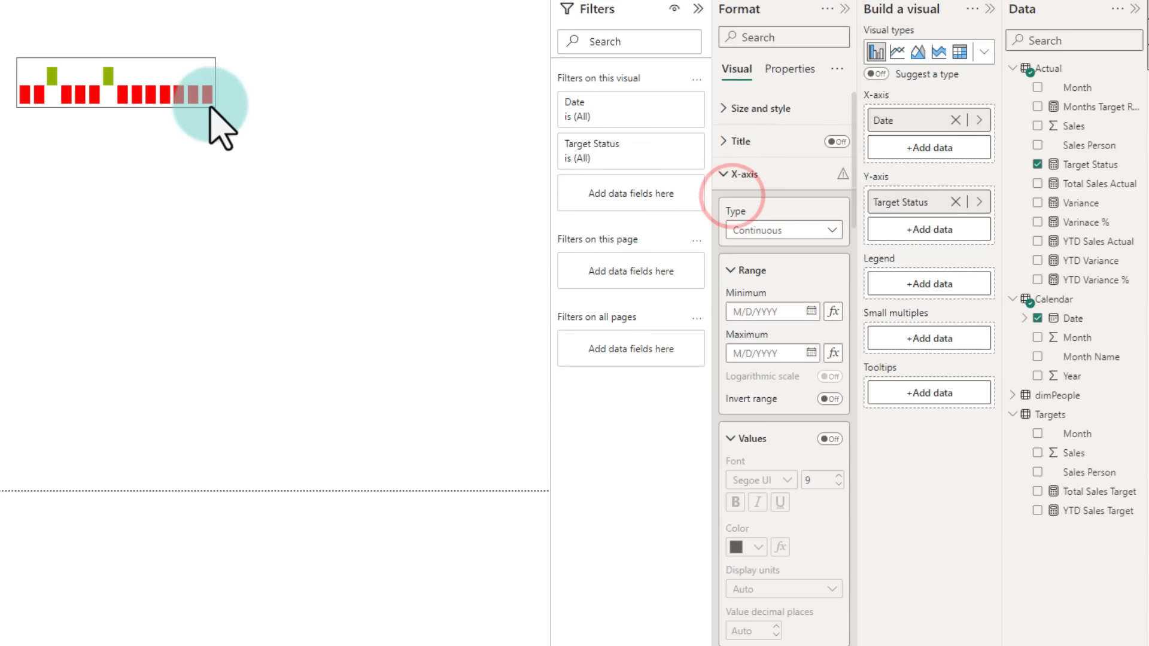
Shrink the win/loss chart and fit it below the Months Target Reached card in the grey sidebar, matching the cards' width.
{"action": "left_click_drag", "start_coordinate": [222, 97], "coordinate": [172, 97]}
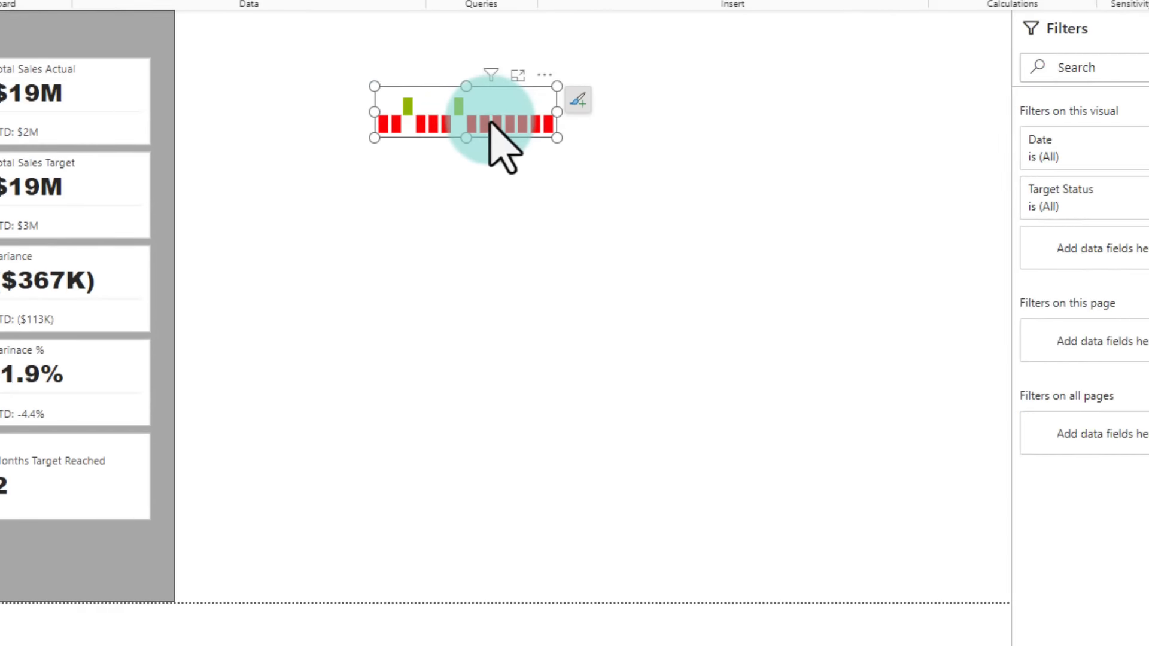
{"action": "left_click_drag", "start_coordinate": [489, 123], "coordinate": [95, 568]}
{"action": "left_click_drag", "start_coordinate": [185, 597], "coordinate": [185, 601]}
{"action": "left_click_drag", "start_coordinate": [254, 593], "coordinate": [249, 593]}
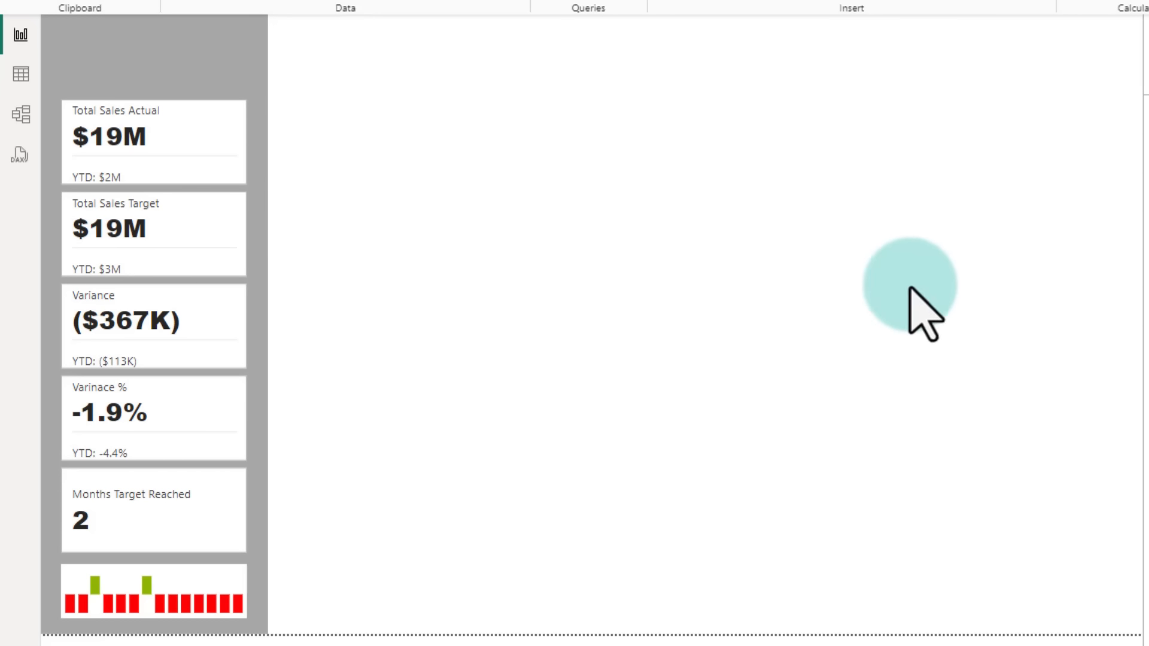
Start a new measure named Variance Pct Label and define its variable up as the "↑" symbol.
{"action": "mouse_move", "coordinate": [185, 411]}
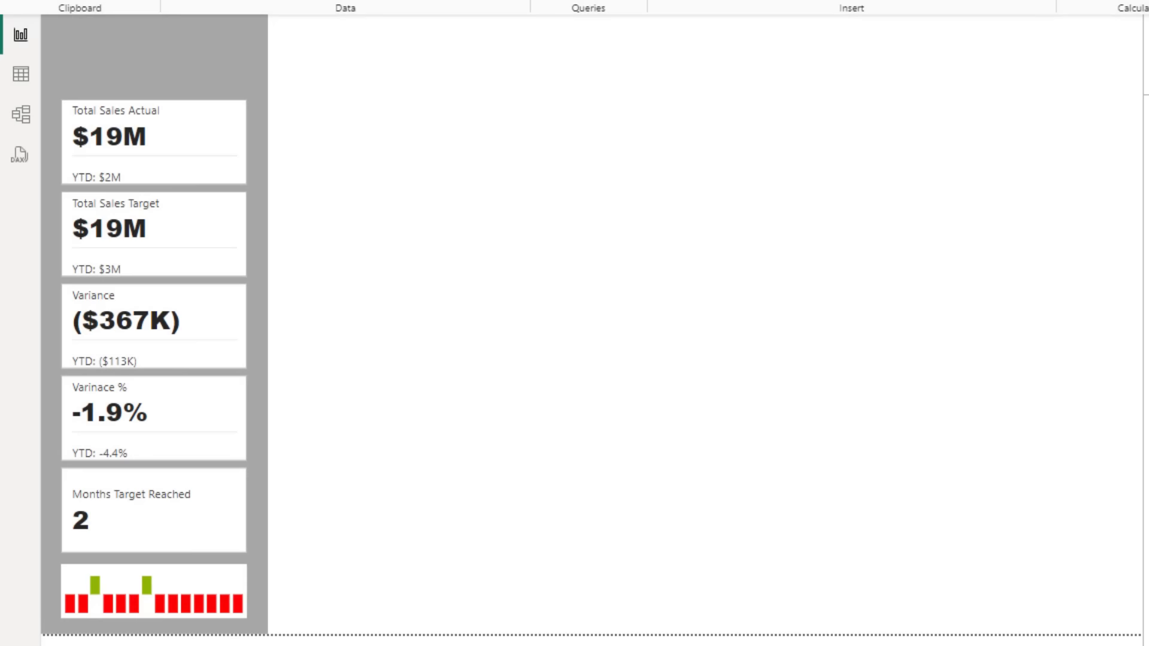
{"action": "type", "text": "Variance Pct Label ="}
{"action": "key", "text": "shift+Return"}
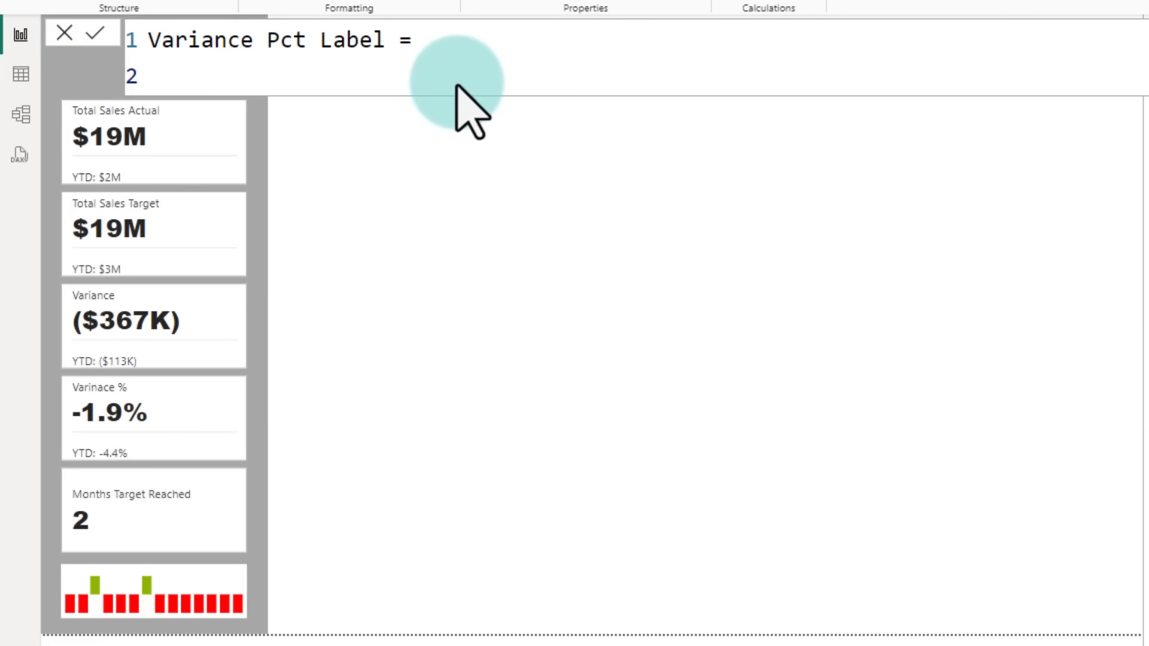
{"action": "key", "text": "Tab"}
{"action": "type", "text": "var"}
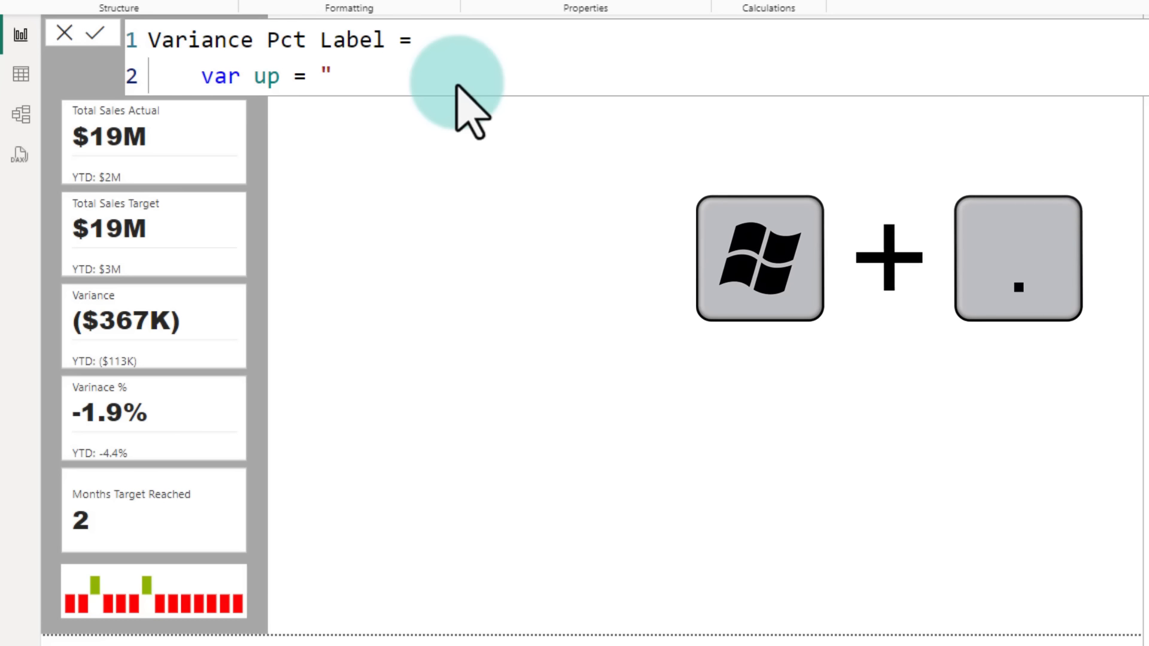
{"action": "key", "text": "super+period"}
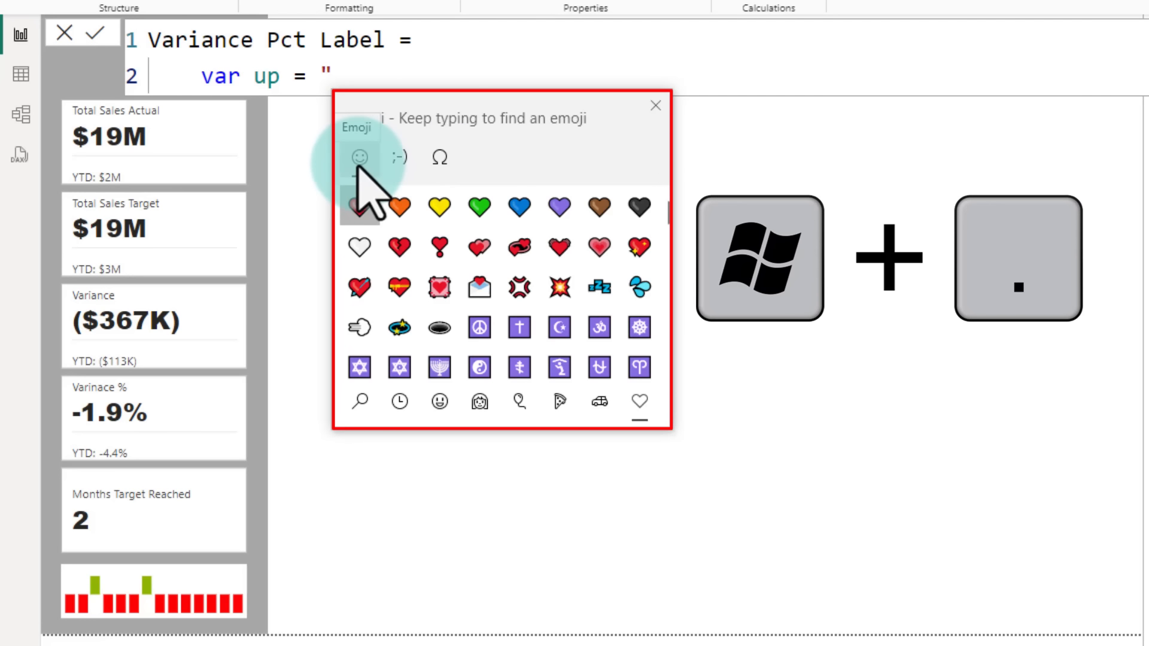
{"action": "left_click", "coordinate": [441, 159]}
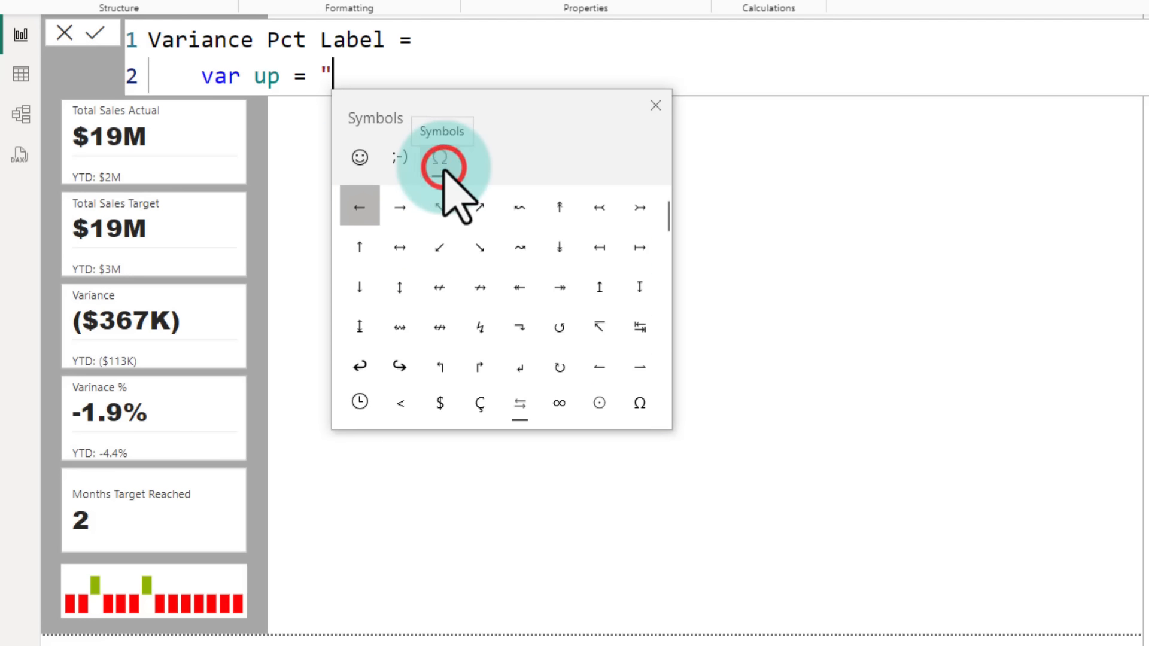
{"action": "left_click", "coordinate": [360, 248]}
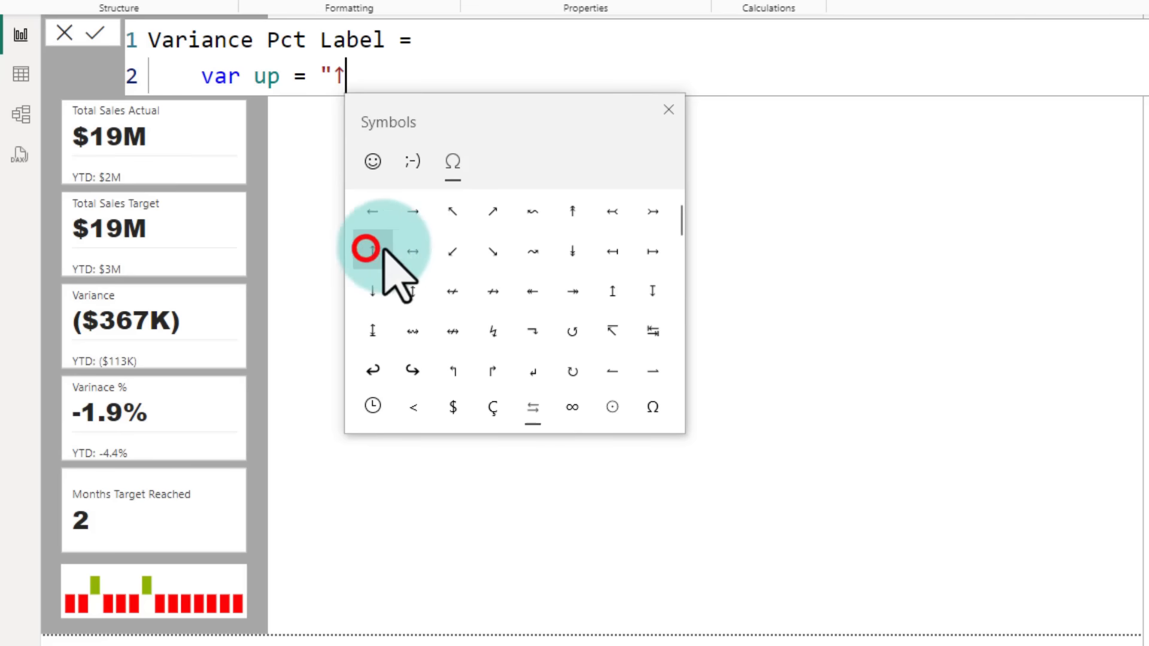
{"action": "left_click", "coordinate": [668, 110]}
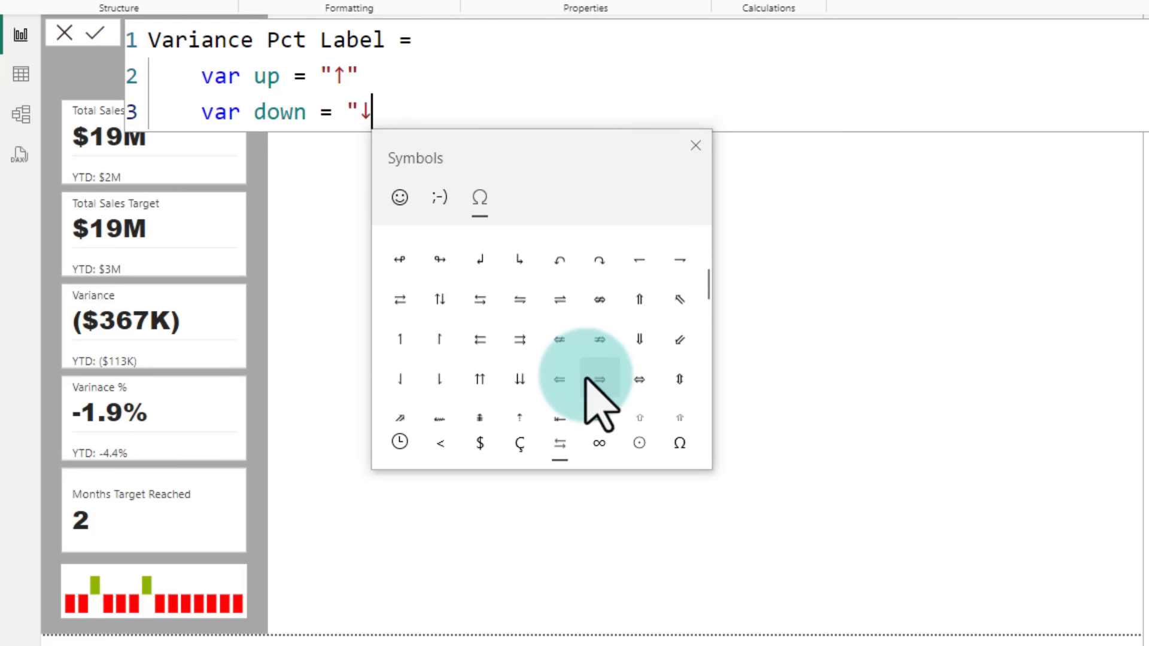
Define a second variable, down, holding the "↓" symbol in the Variance Pct Label measure.
{"action": "scroll", "coordinate": [586, 379], "scroll_direction": "down", "scroll_amount": 5}
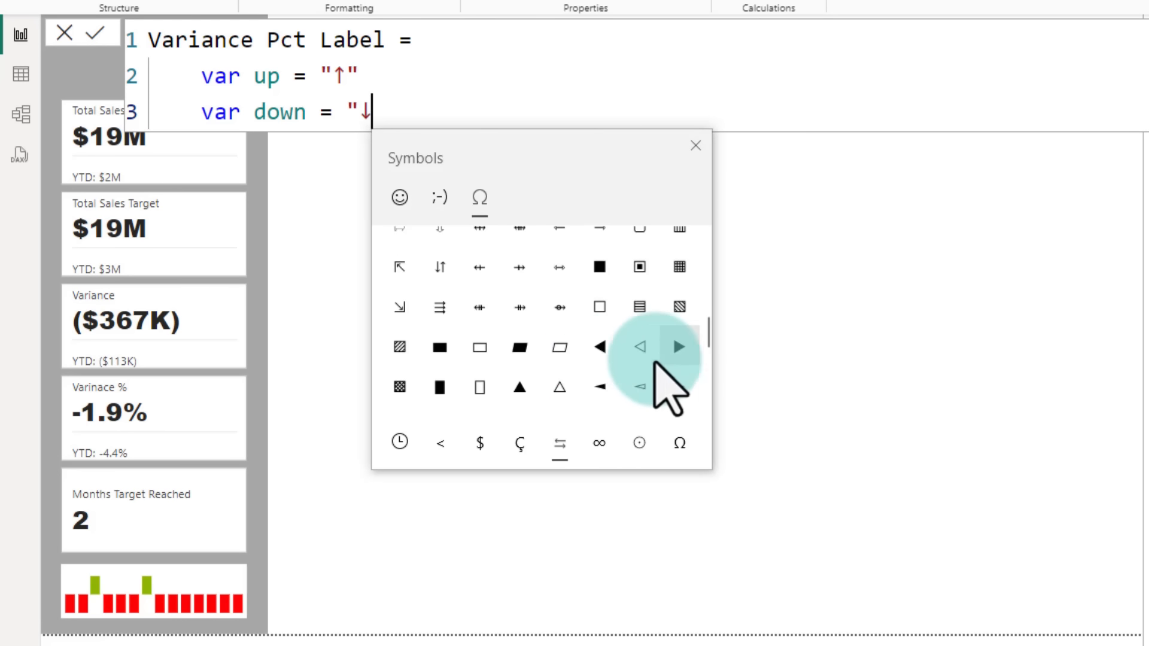
{"action": "scroll", "coordinate": [643, 368], "scroll_direction": "down", "scroll_amount": 3}
{"action": "scroll", "coordinate": [632, 376], "scroll_direction": "down", "scroll_amount": 5}
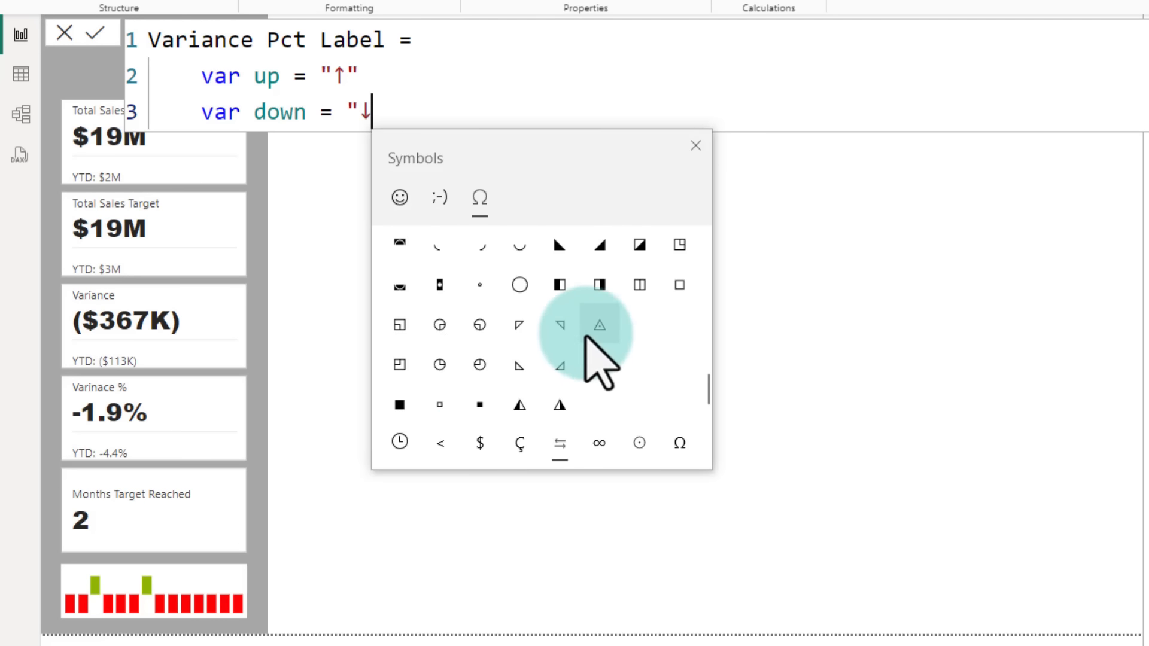
{"action": "type", "text": "\""}
{"action": "key", "text": "shift+Return"}
Add the variable formatted_var_pct that formats the Varinace % measure as "0.0%" text with FORMAT.
{"action": "type", "text": "var "}
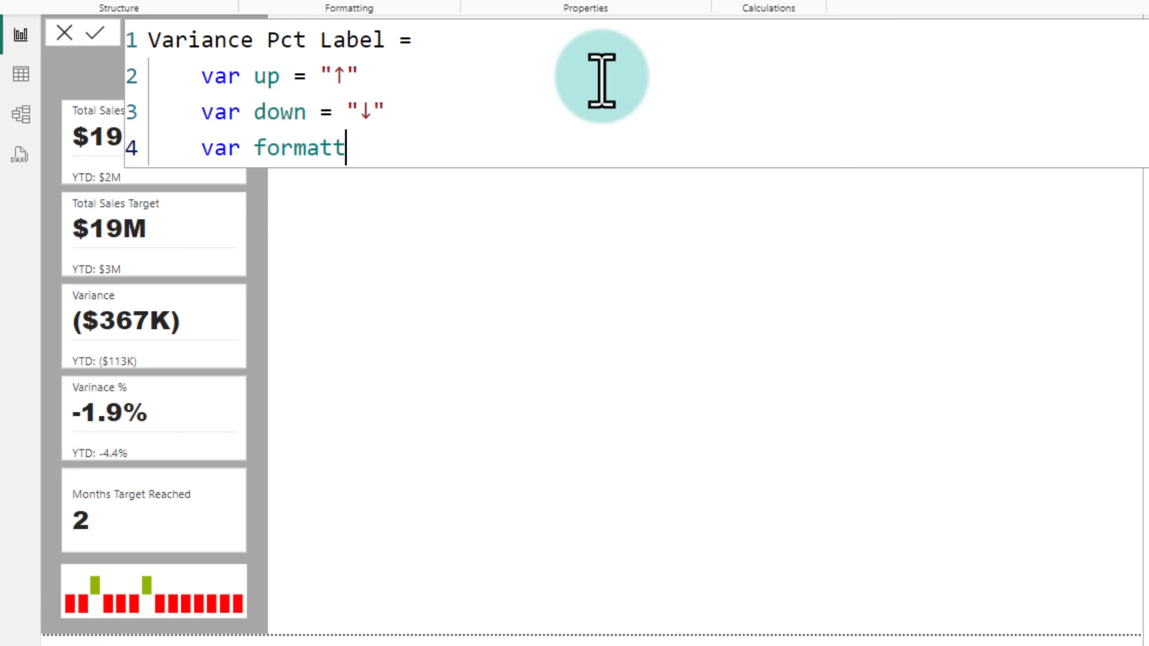
{"action": "type", "text": "form"}
{"action": "key", "text": "Tab"}
{"action": "type", "text": "["}
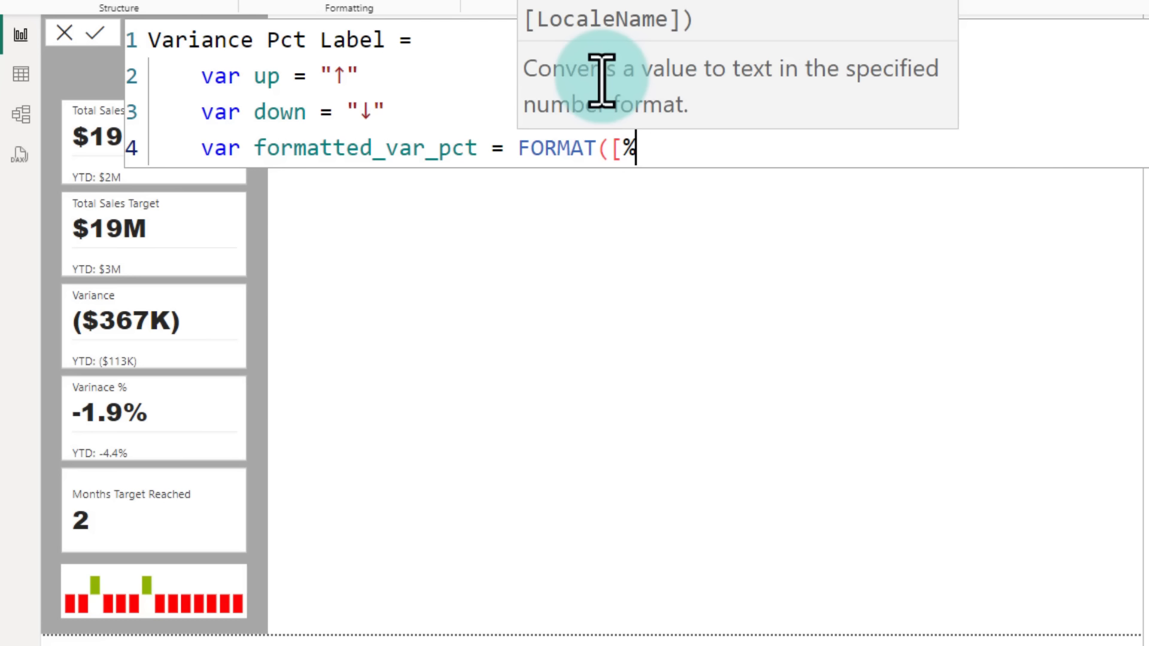
{"action": "type", "text": "Varinace %], \"0.0%\""}
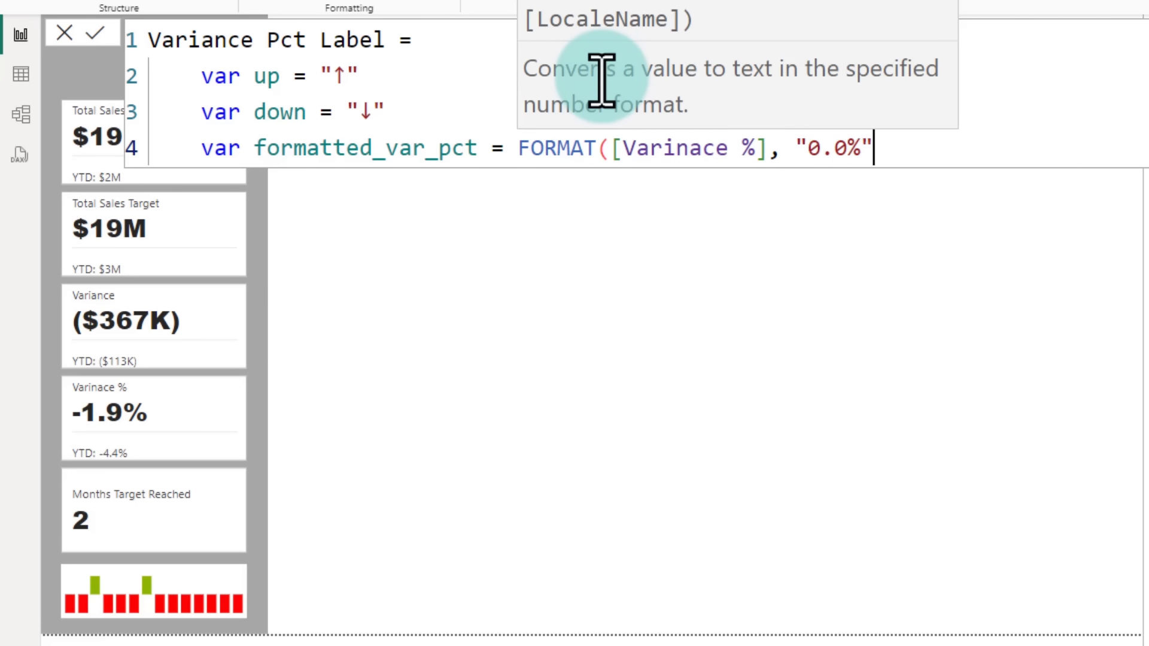
{"action": "type", "text": ")"}
Wrap [Varinace %] inside the FORMAT call in abs() and start a new line after it.
{"action": "left_click", "coordinate": [609, 148]}
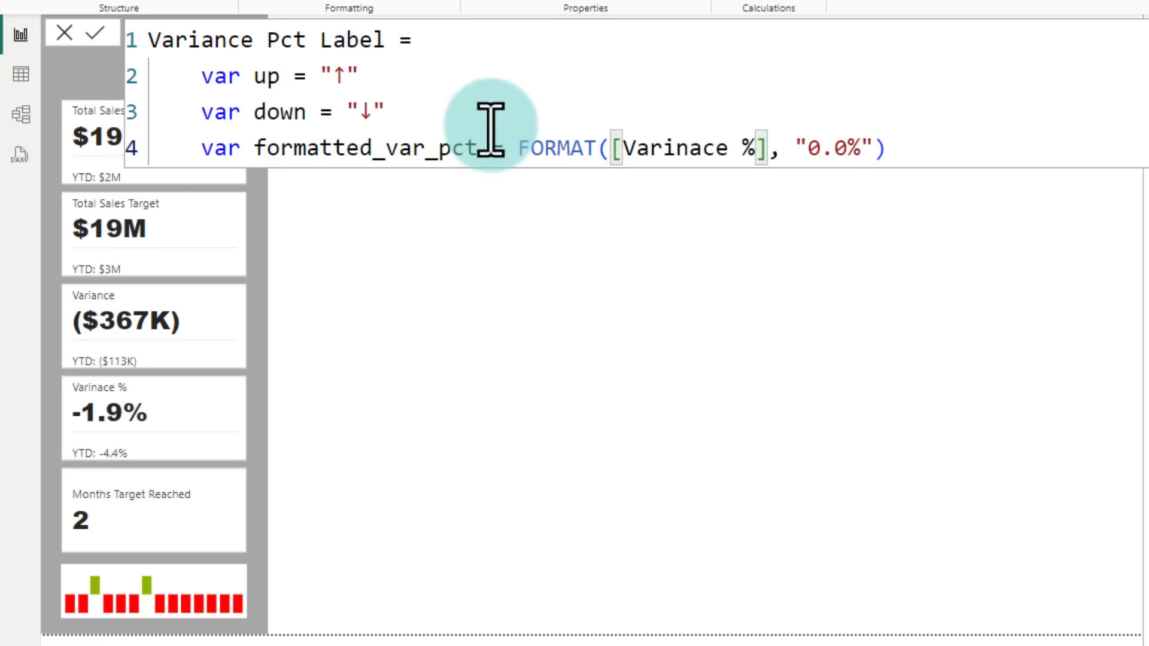
{"action": "type", "text": "abs("}
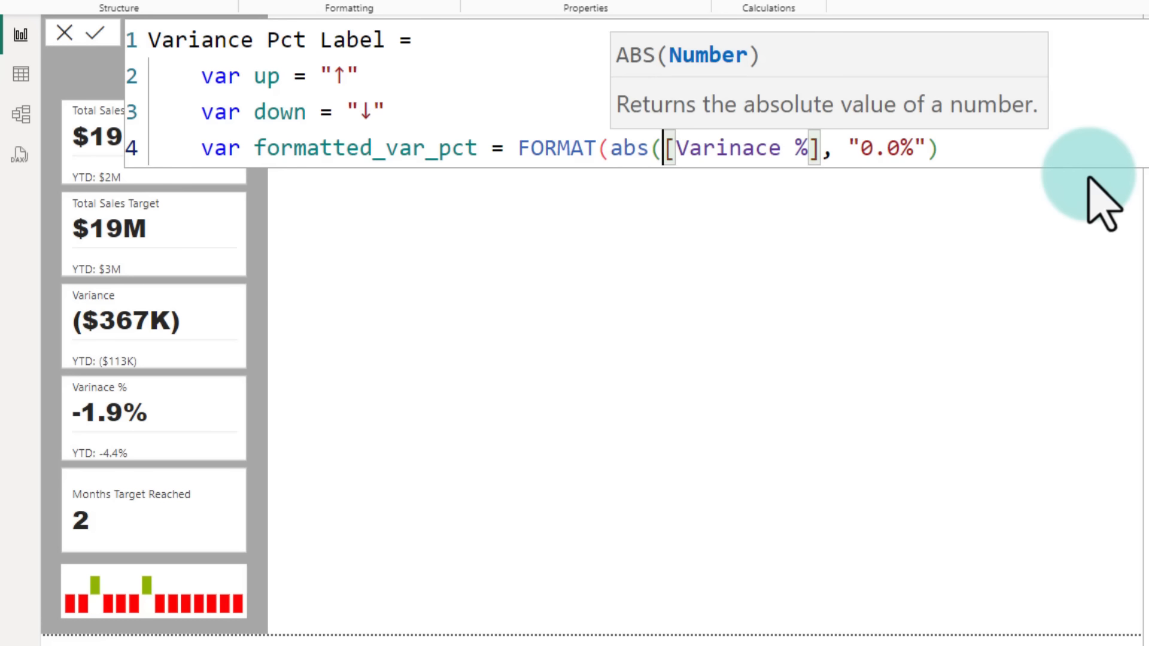
{"action": "left_click", "coordinate": [824, 148]}
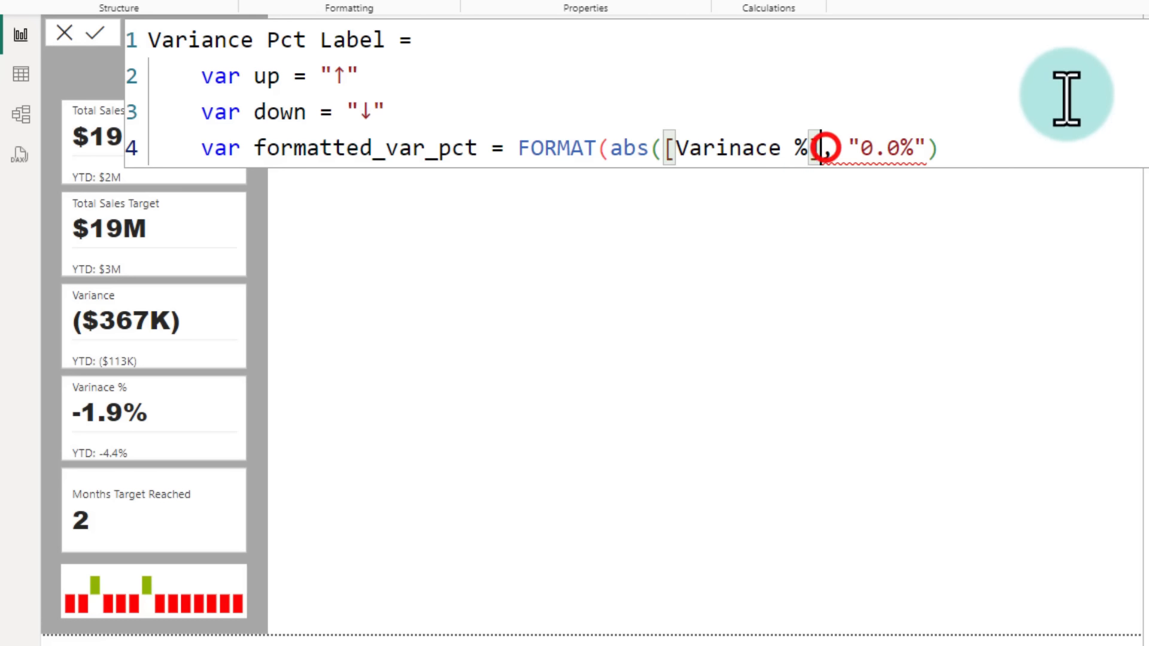
{"action": "type", "text": ")"}
{"action": "key", "text": "End"}
{"action": "key", "text": "shift+Return"}
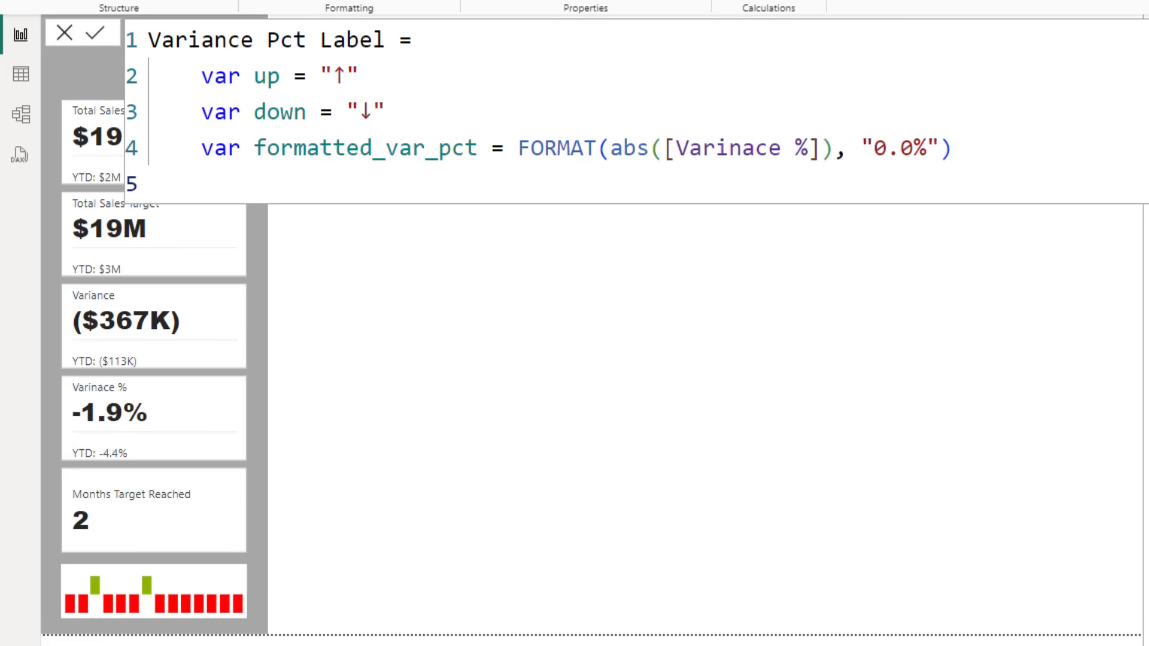
Add a return section with IF([Varinace %]>0, up, down) to the measure.
{"action": "type", "text": "return"}
{"action": "key", "text": "shift+Return"}
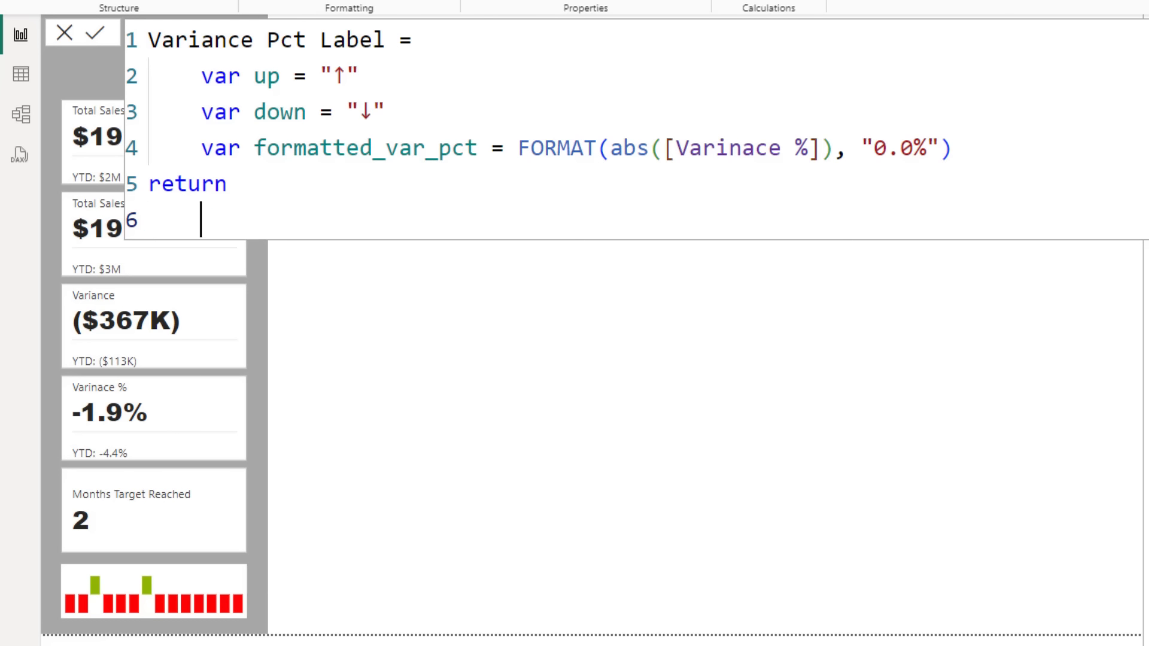
{"action": "type", "text": "IF(["}
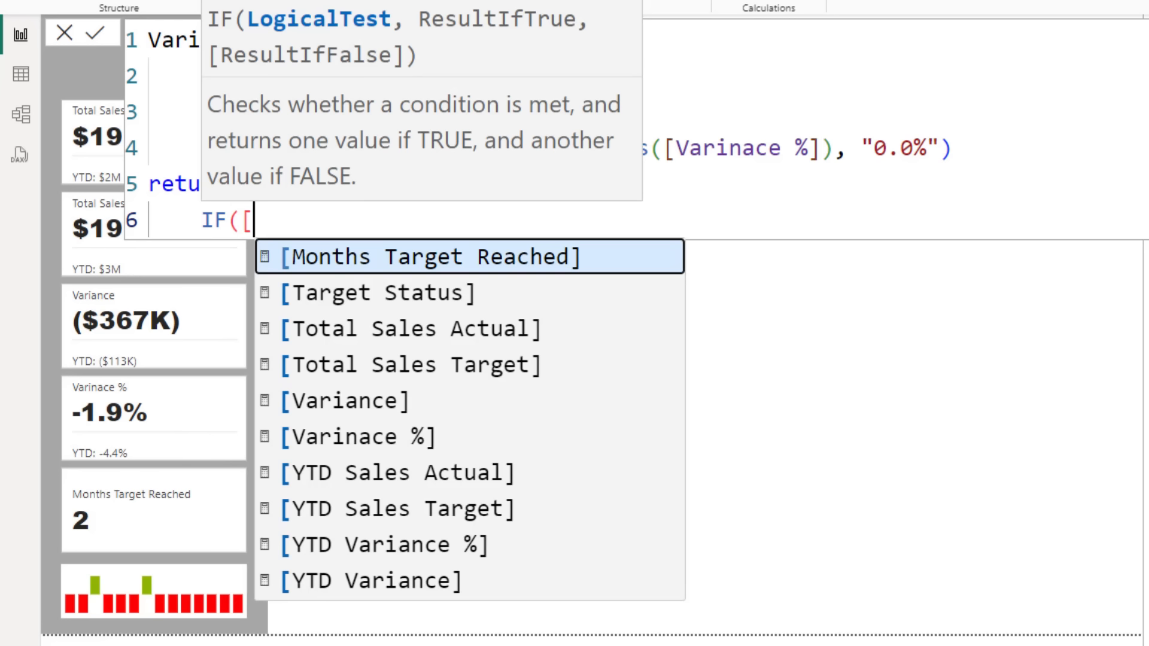
{"action": "type", "text": "var"}
{"action": "key", "text": "Down"}
{"action": "key", "text": "Tab"}
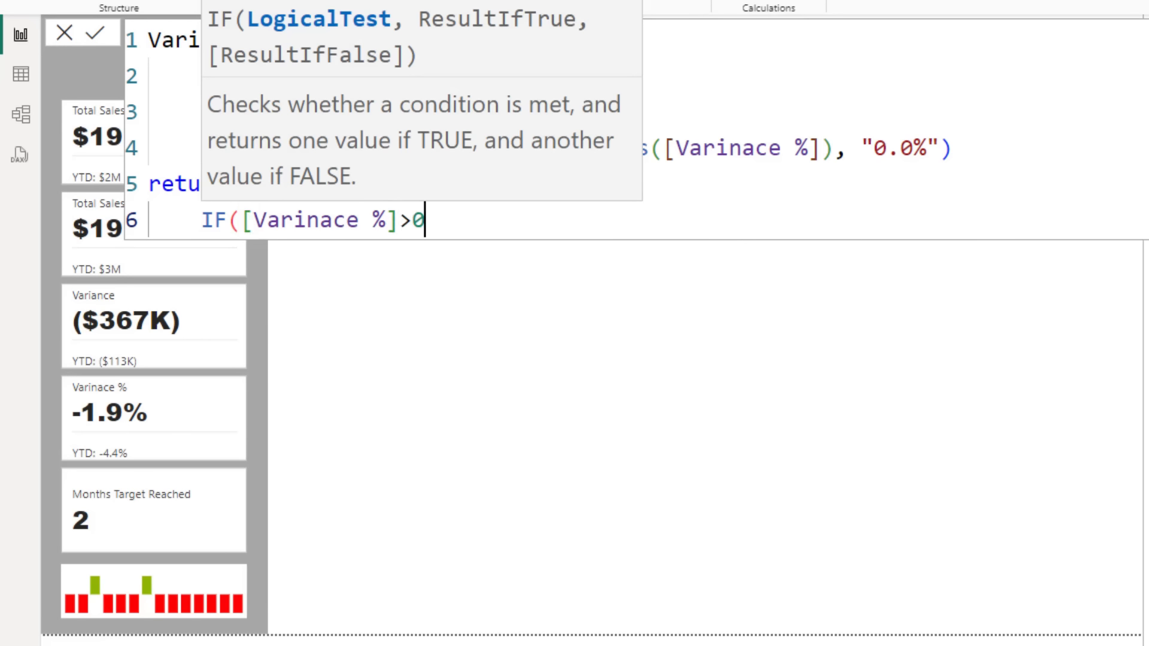
{"action": "type", "text": ">0, up"}
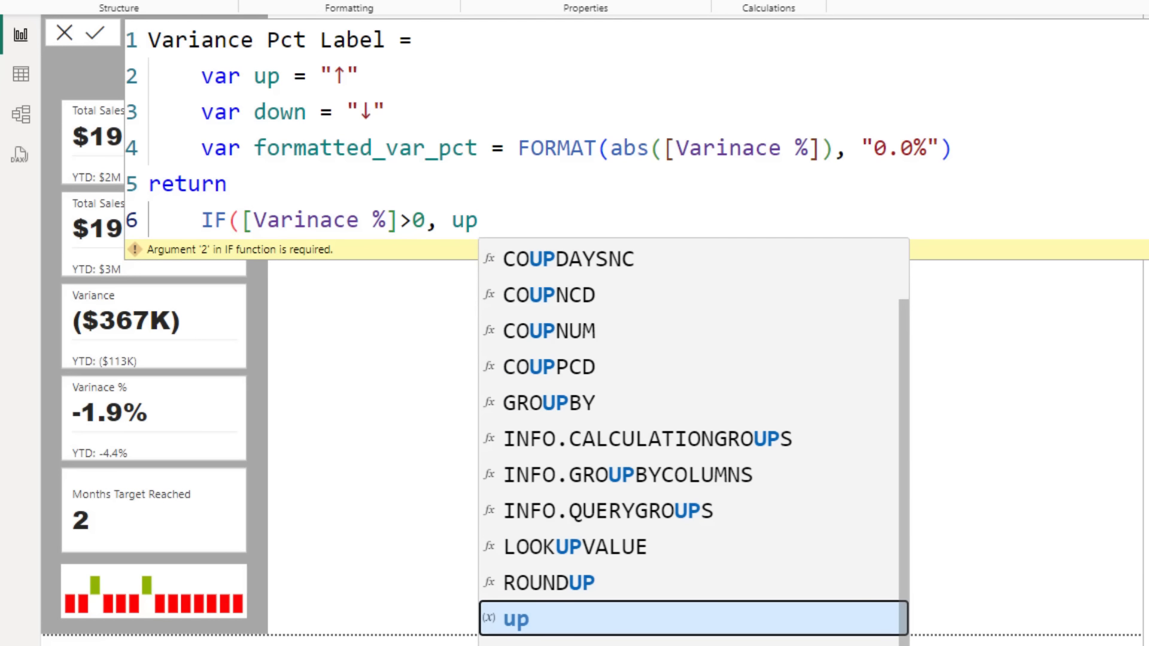
{"action": "type", "text": ", down)"}
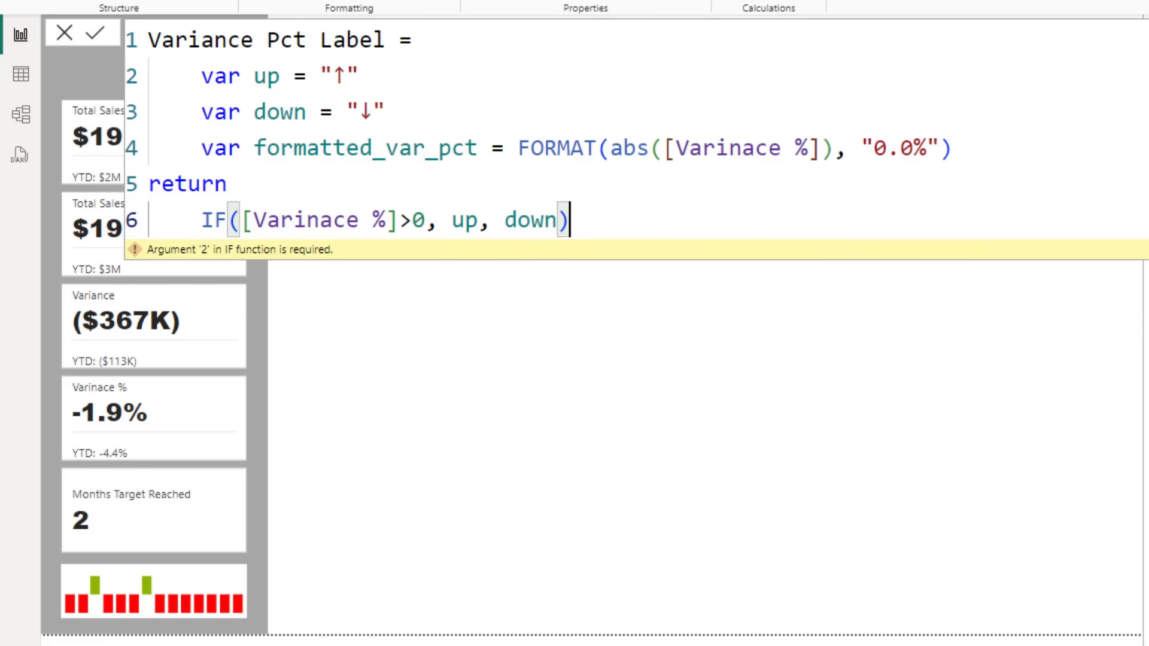
Prefix the returned IF expression with formatted_var_pct & " " & and commit the measure.
{"action": "key", "text": "Home"}
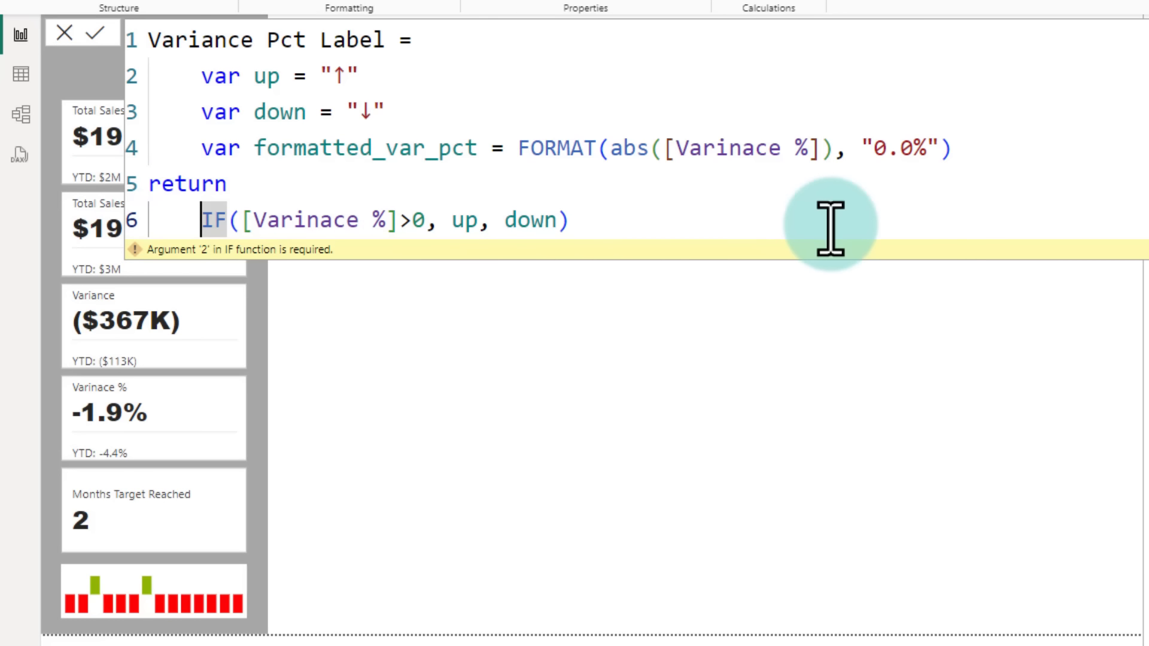
{"action": "type", "text": "formatted_var_pct"}
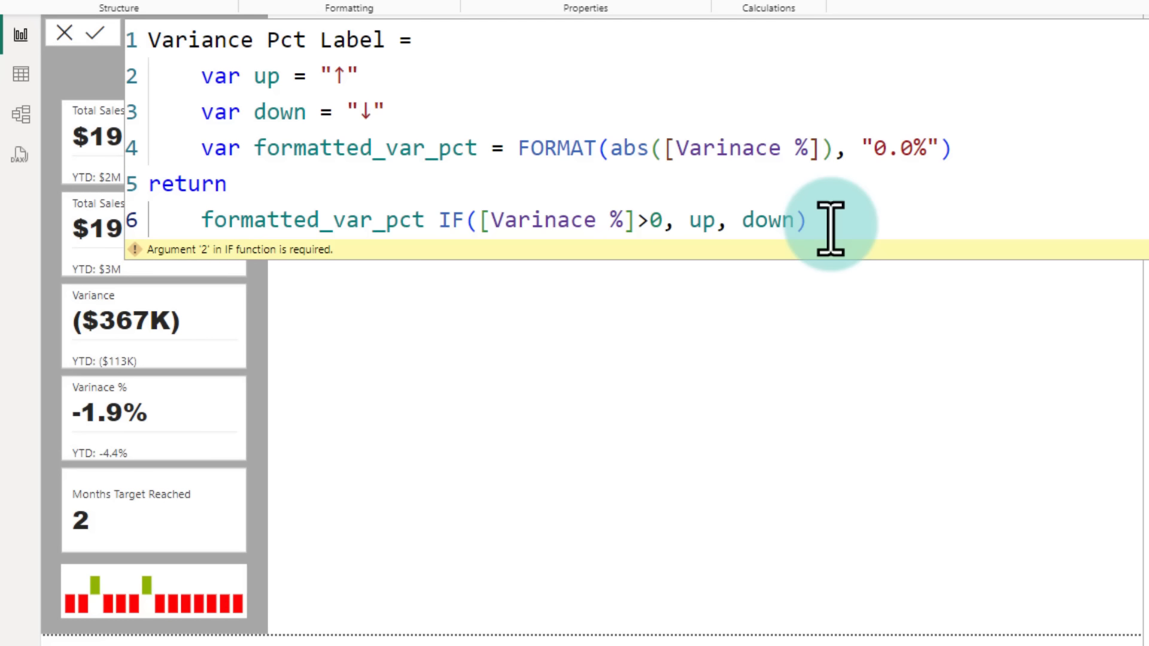
{"action": "type", "text": " & \" \" &"}
{"action": "key", "text": "End"}
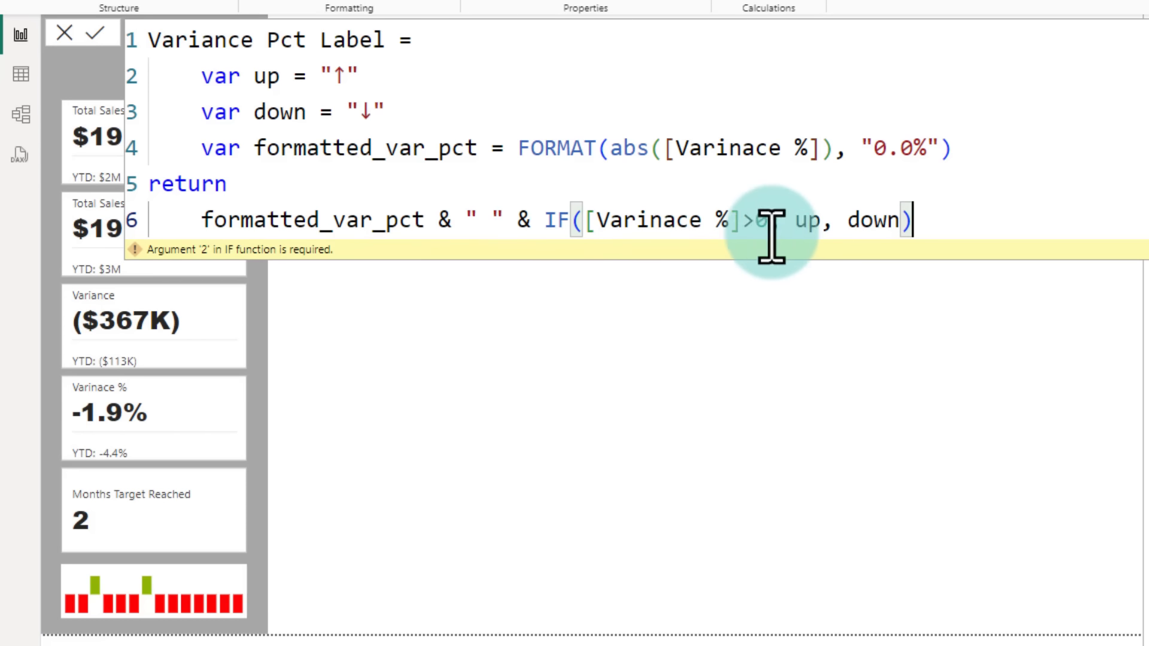
{"action": "left_click", "coordinate": [96, 33]}
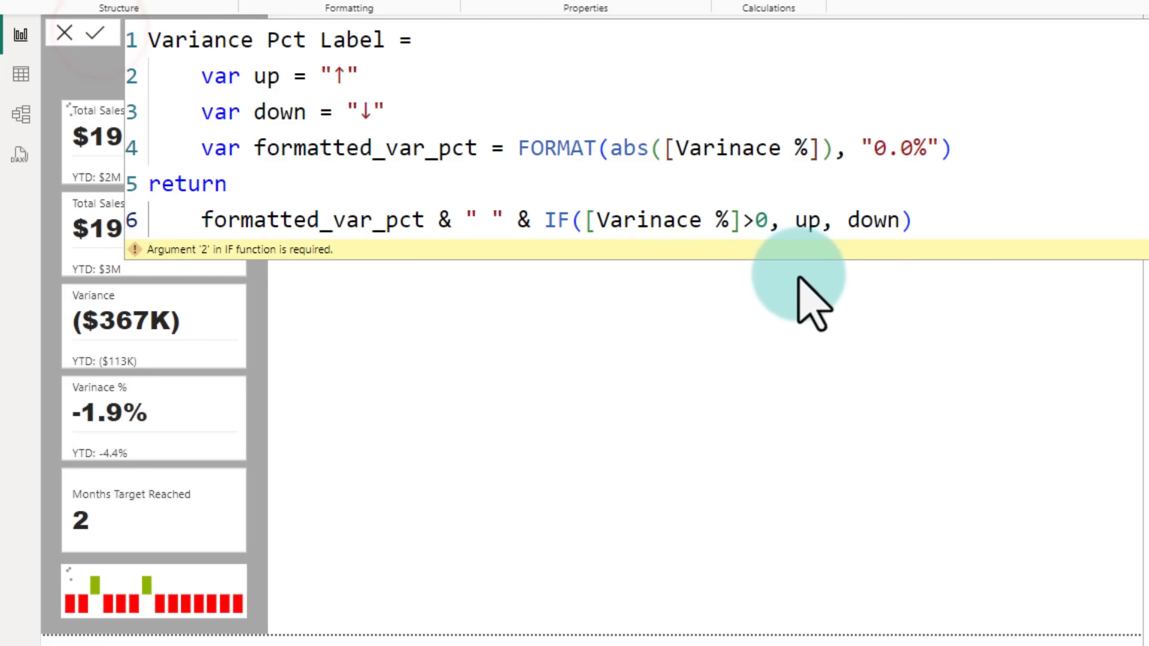
Add a card visual on the blank canvas beside the grey sidebar showing Variance Pct Label.
{"action": "left_click", "coordinate": [461, 337]}
{"action": "left_click", "coordinate": [207, 412]}
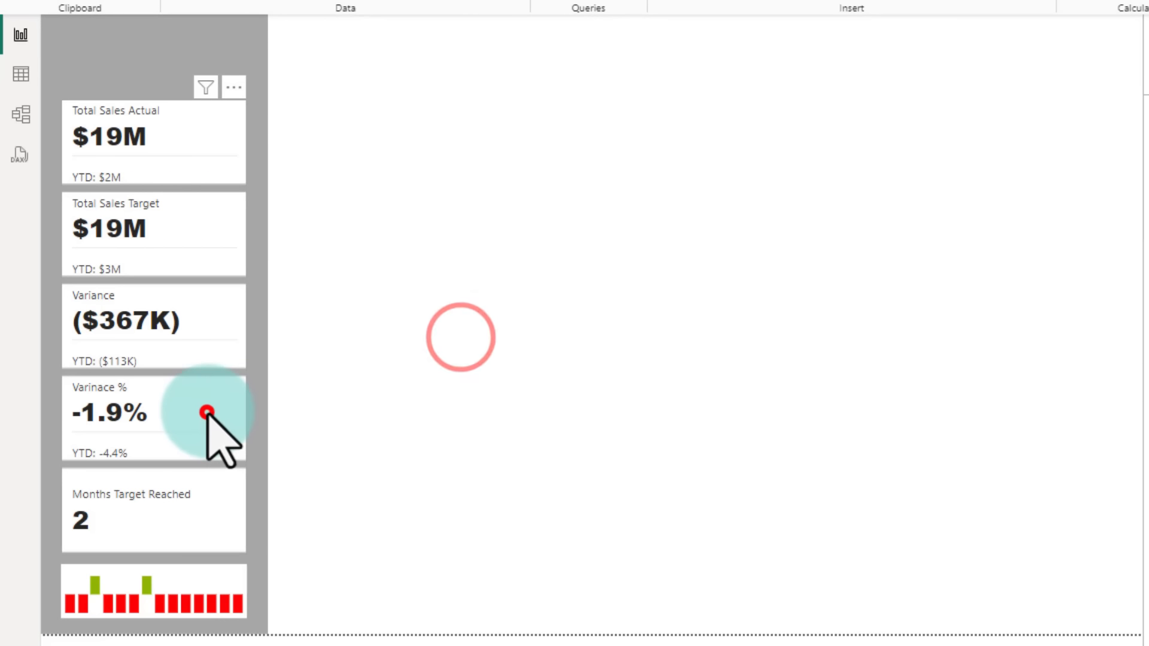
{"action": "left_click", "coordinate": [524, 377]}
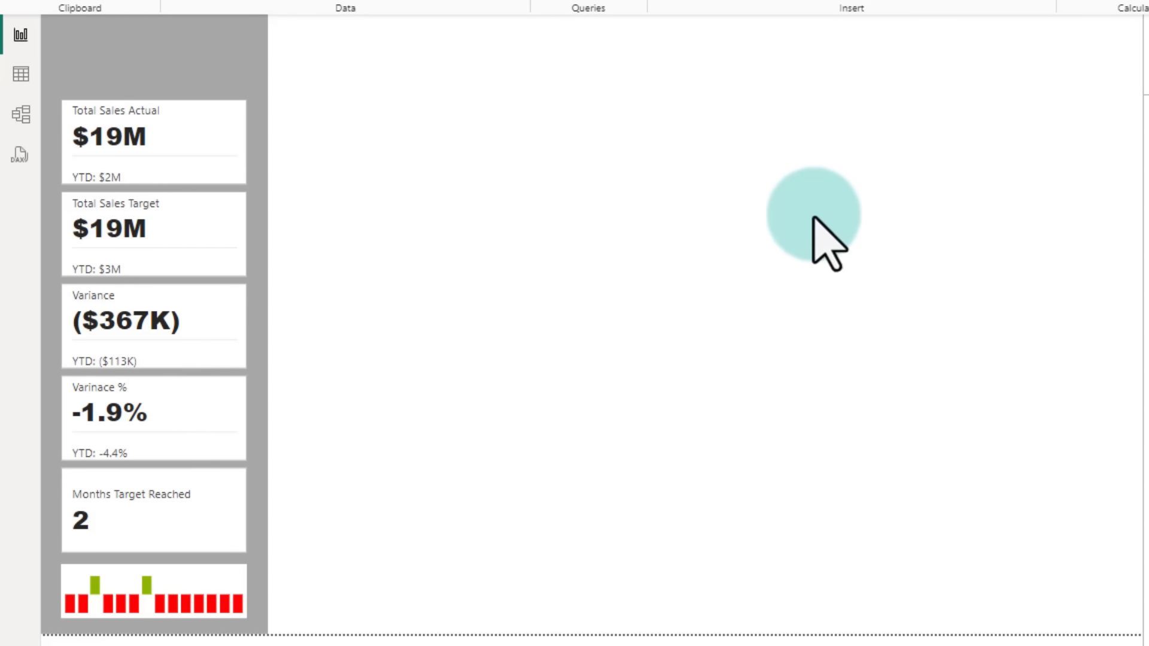
{"action": "left_click", "coordinate": [845, 1]}
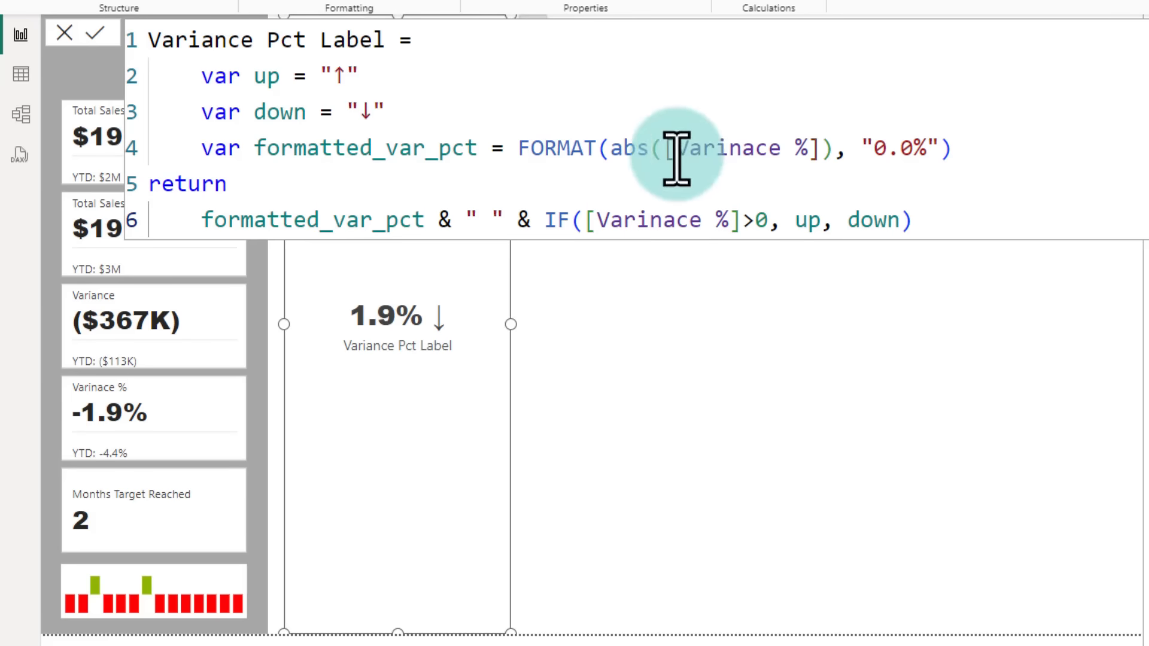
Replace the up arrow in the measure's up variable with the green circle emoji.
{"action": "left_click_drag", "start_coordinate": [335, 76], "coordinate": [346, 77]}
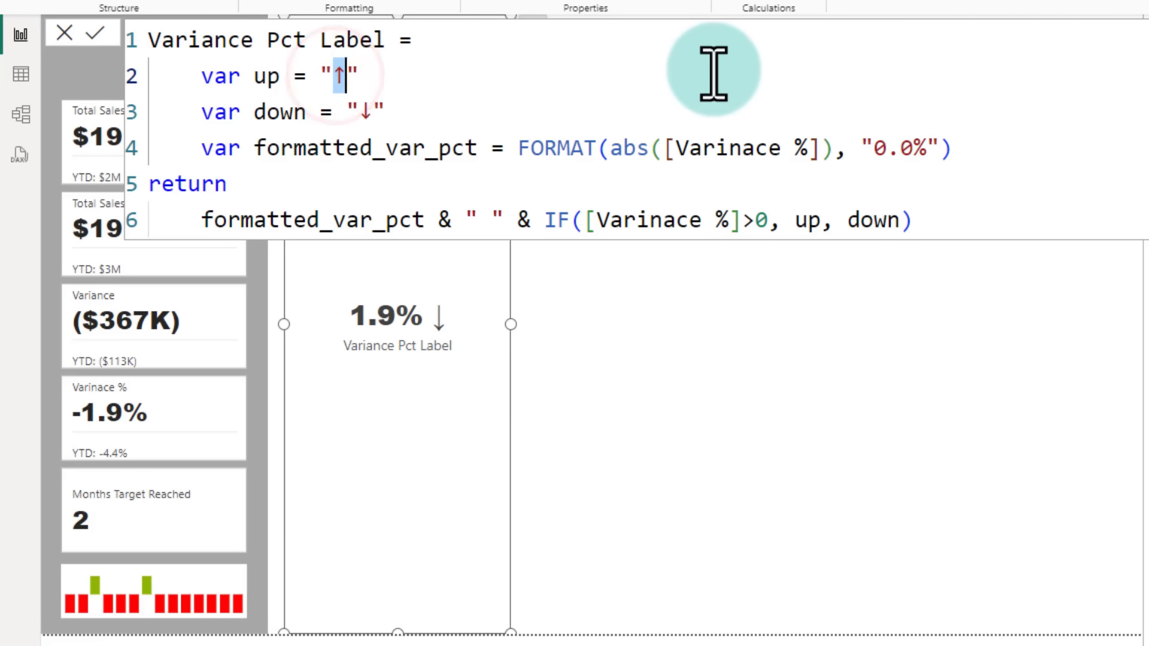
{"action": "key", "text": "super+period"}
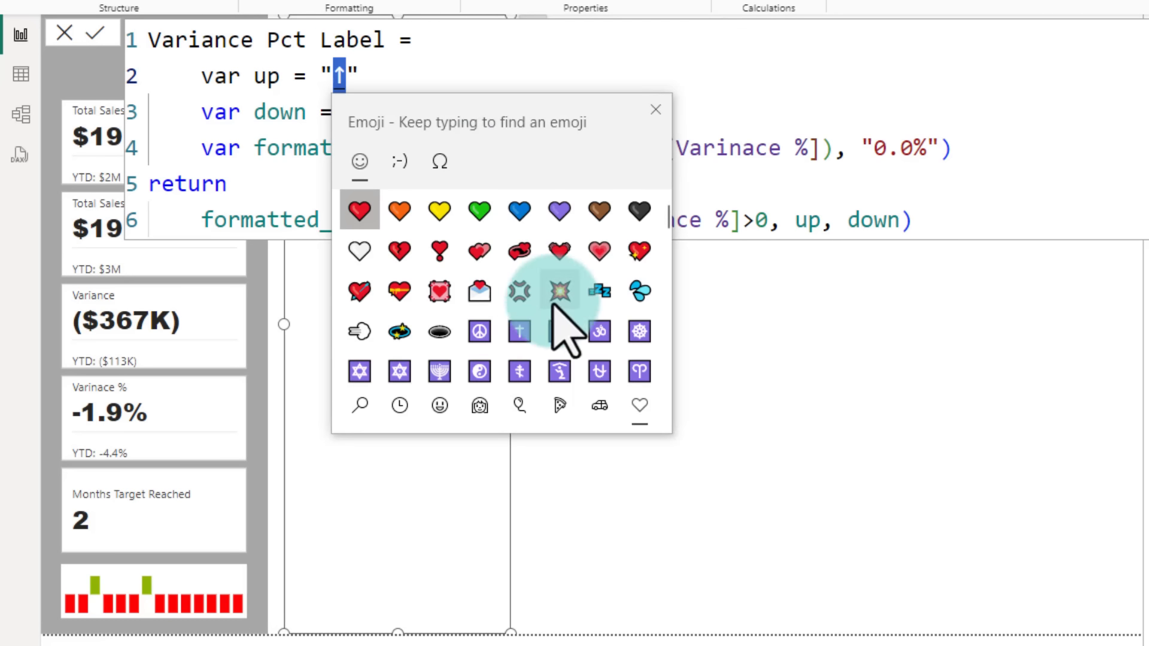
{"action": "scroll", "coordinate": [629, 329], "scroll_direction": "down", "scroll_amount": 10}
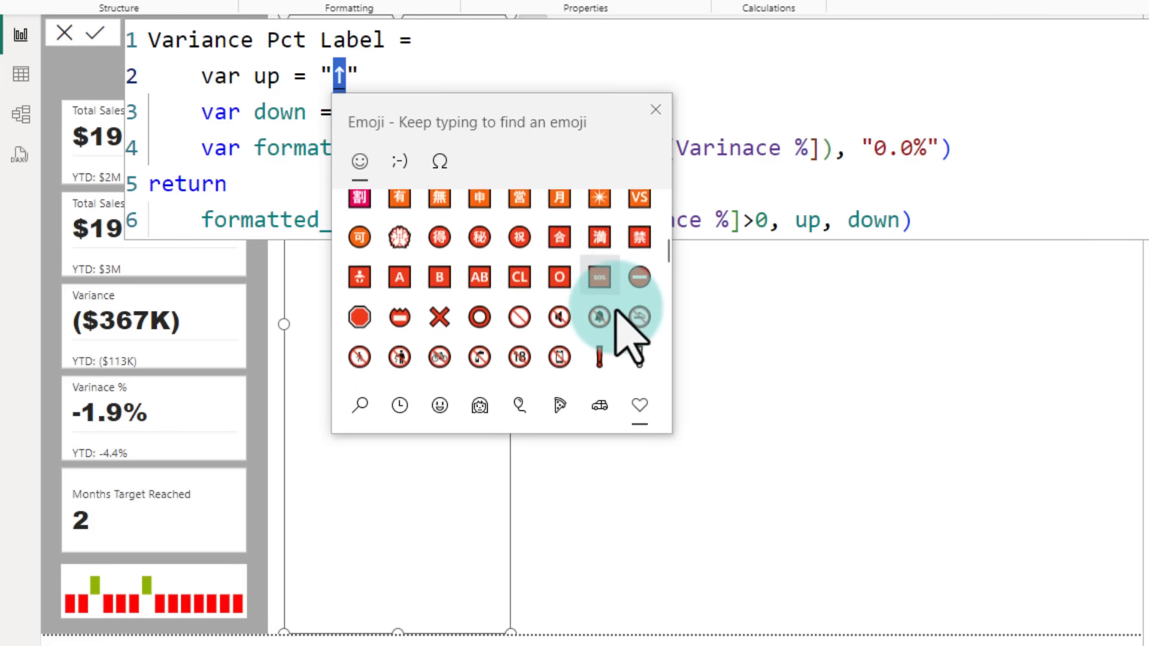
{"action": "scroll", "coordinate": [628, 329], "scroll_direction": "down", "scroll_amount": 10}
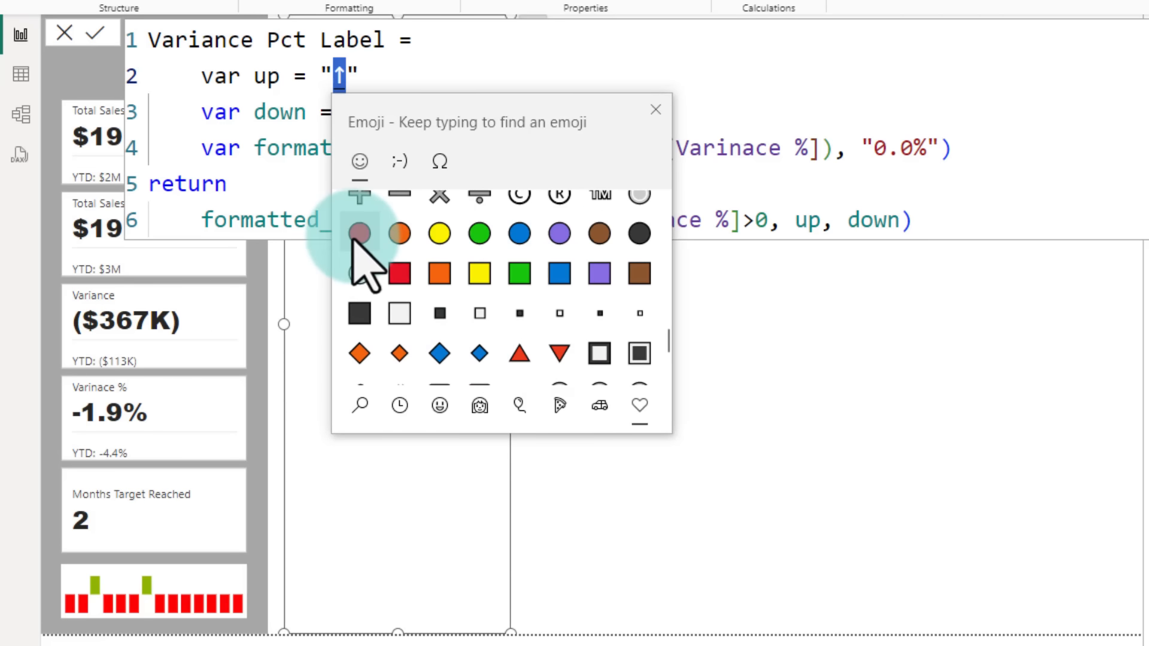
{"action": "left_click", "coordinate": [480, 234]}
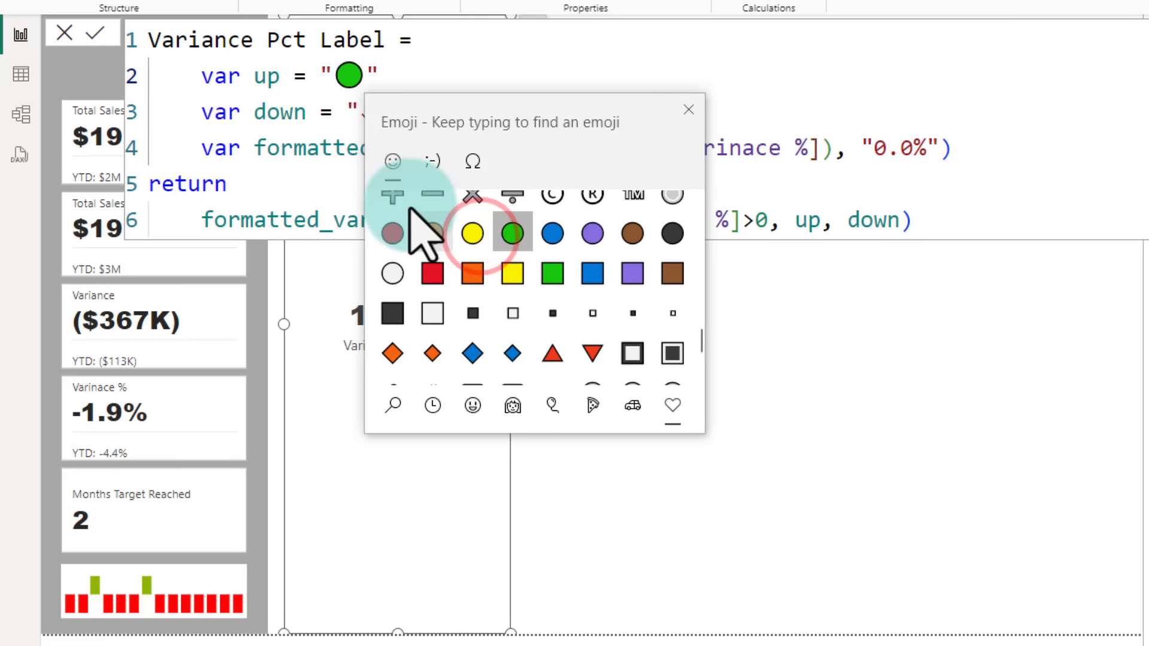
Replace the down arrow in the measure's down variable with the red circle emoji.
{"action": "left_click", "coordinate": [360, 113]}
{"action": "double_click", "coordinate": [363, 114]}
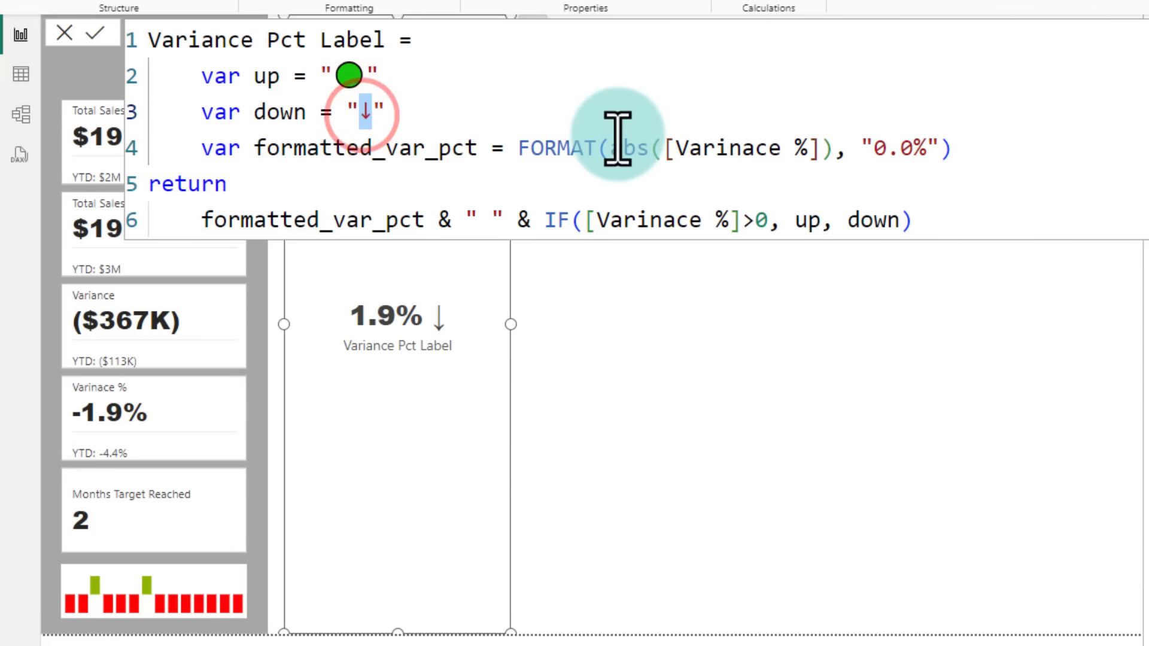
{"action": "key", "text": "super+period"}
{"action": "scroll", "coordinate": [592, 311], "scroll_direction": "down", "scroll_amount": 8}
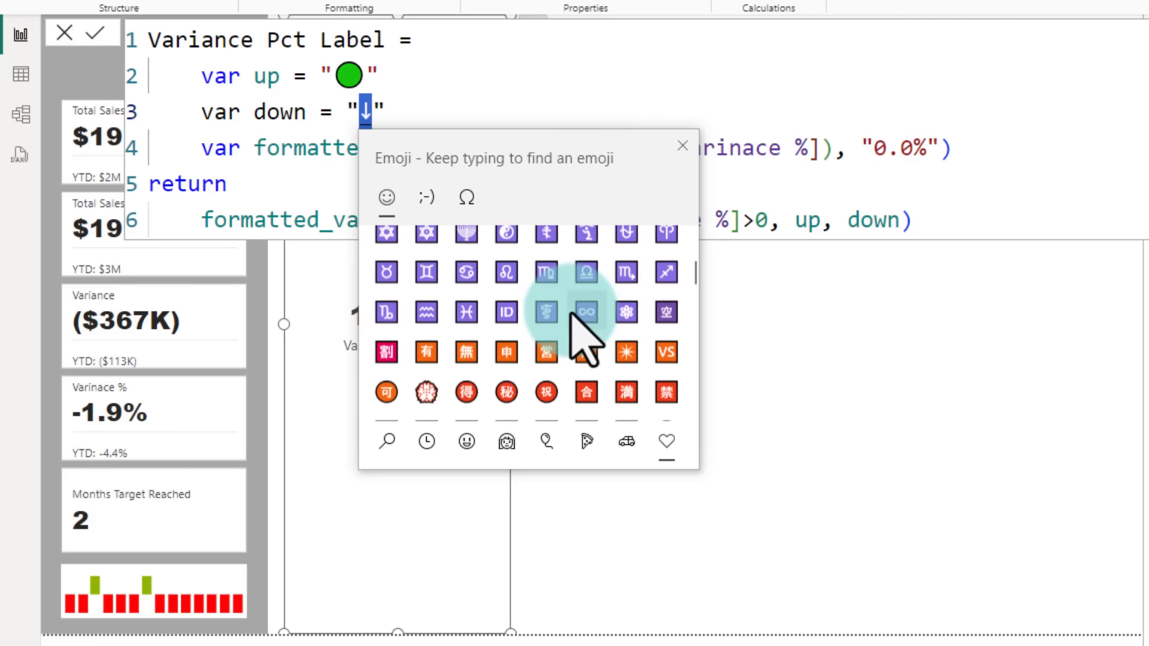
{"action": "scroll", "coordinate": [571, 314], "scroll_direction": "down", "scroll_amount": 2}
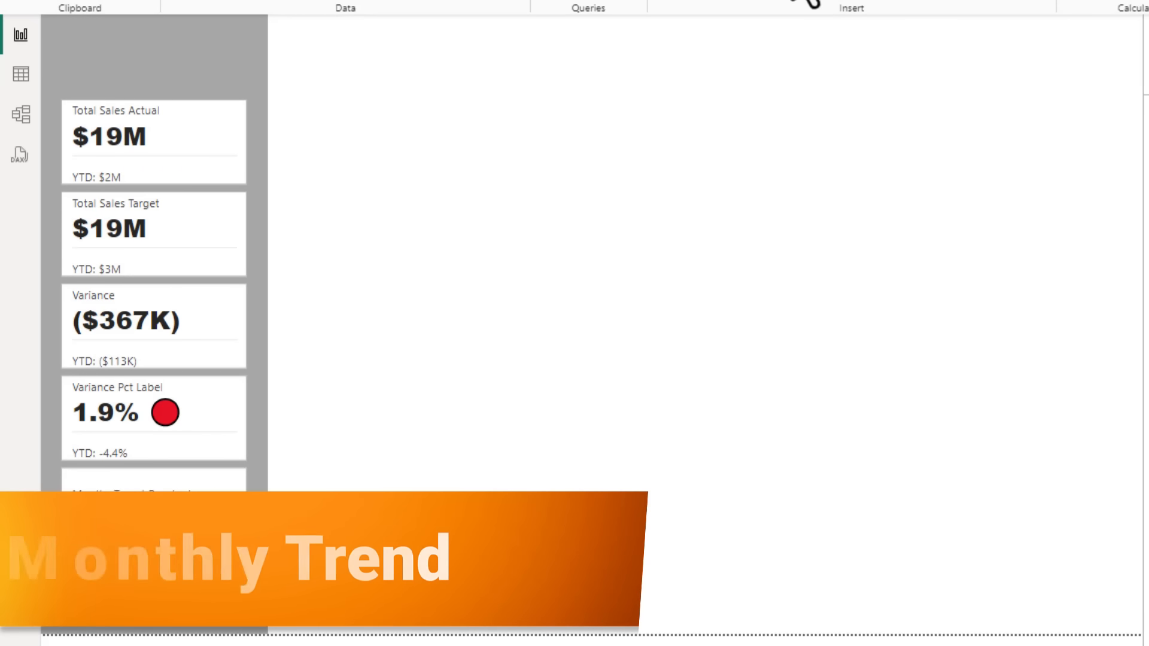
Insert a clustered column chart beside the grey sidebar plotting Total Sales Target and Total Sales Actual by plain Date instead of the date hierarchy.
{"action": "left_click", "coordinate": [810, 4]}
{"action": "left_click_drag", "start_coordinate": [513, 634], "coordinate": [899, 298]}
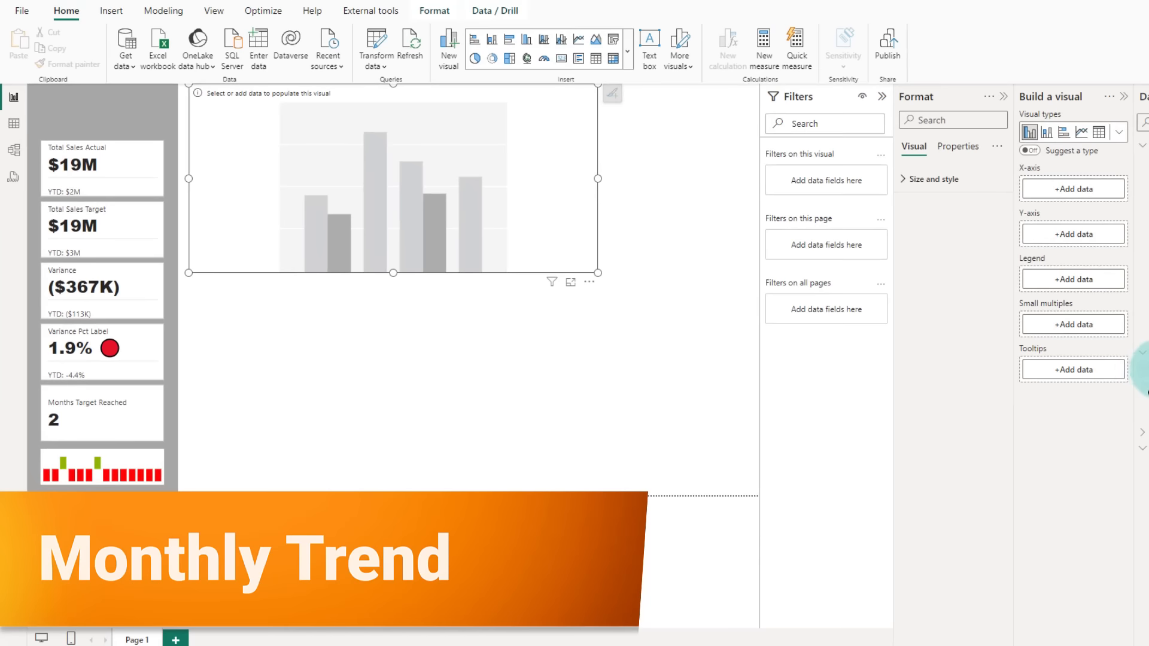
{"action": "left_click", "coordinate": [1148, 366]}
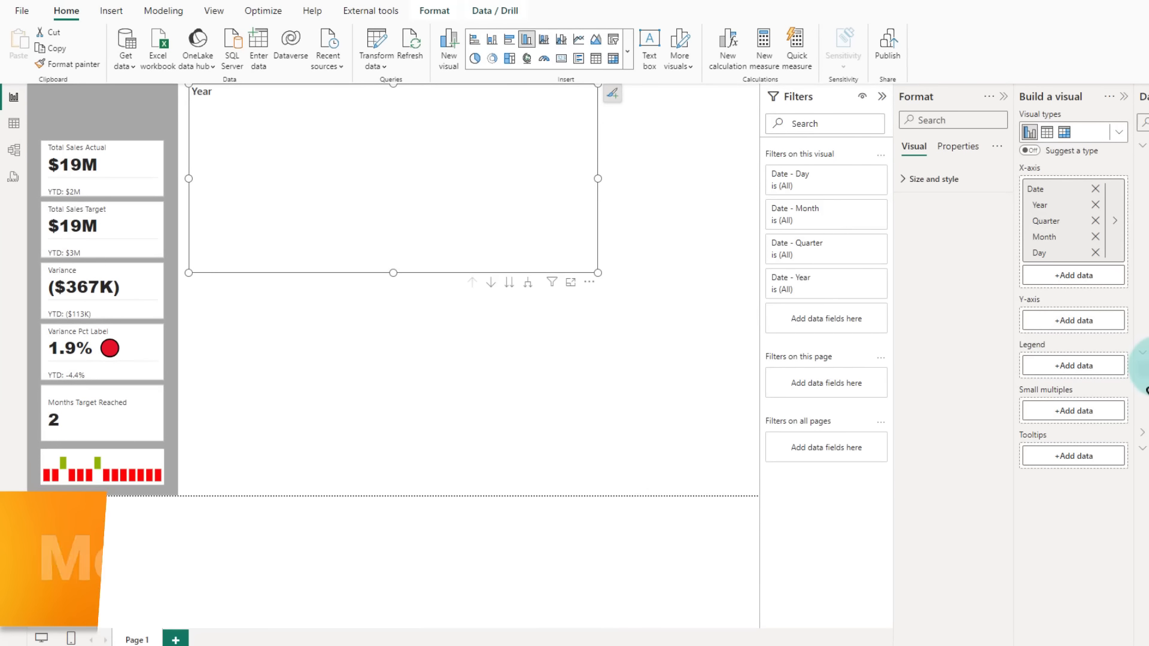
{"action": "right_click", "coordinate": [1067, 200]}
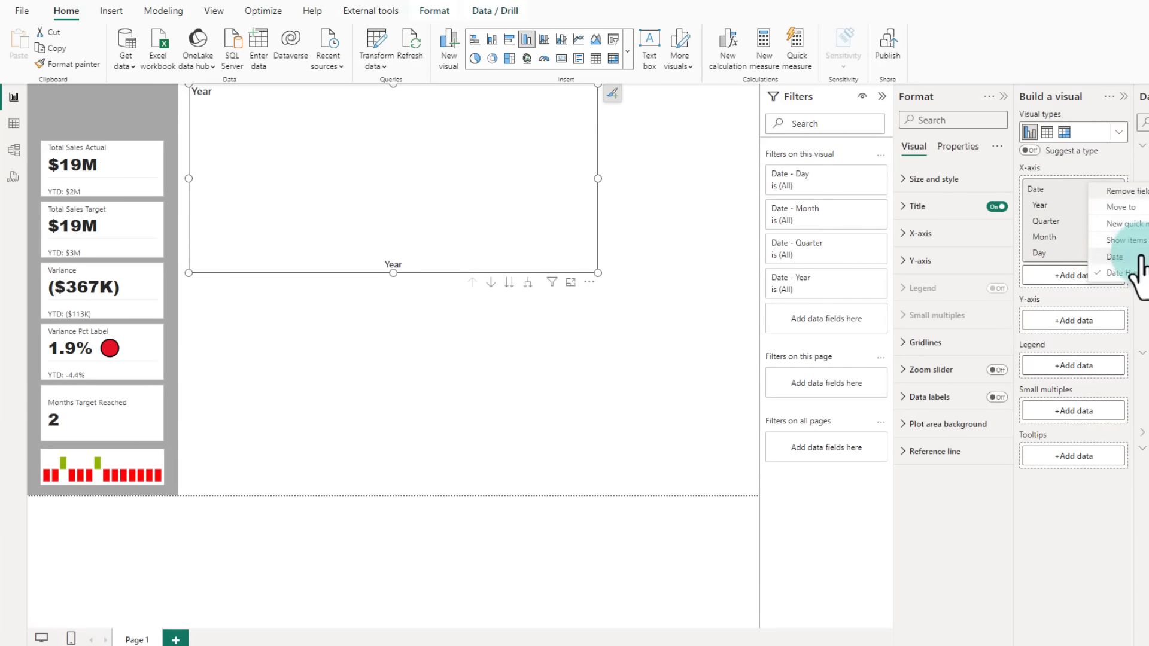
{"action": "left_click", "coordinate": [1137, 258]}
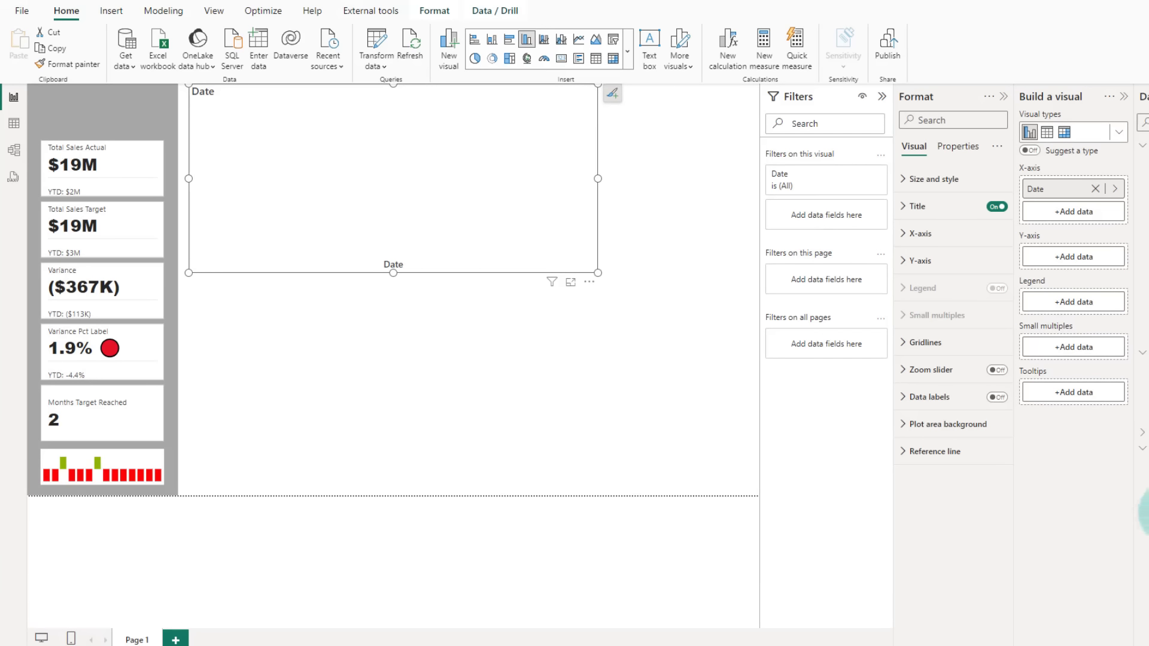
{"action": "left_click", "coordinate": [1146, 513]}
{"action": "left_click", "coordinate": [1146, 513]}
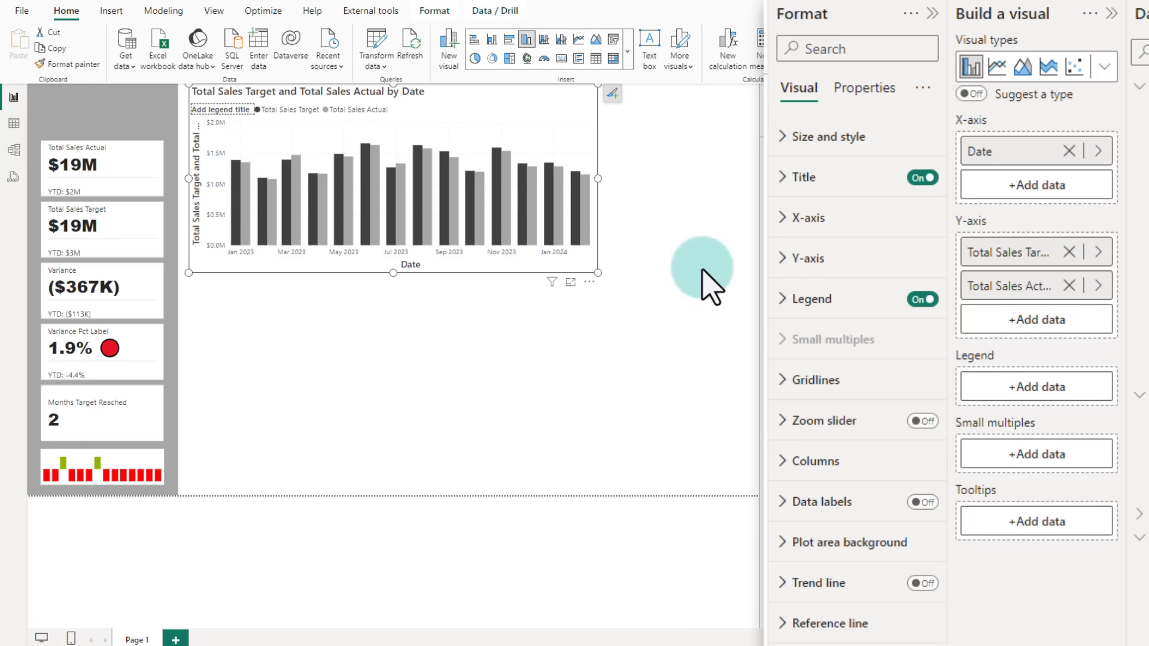
Turn on overlap for the chart's columns and set the space between series to 50%.
{"action": "left_click", "coordinate": [880, 462]}
{"action": "scroll", "coordinate": [922, 575], "scroll_direction": "down", "scroll_amount": 5}
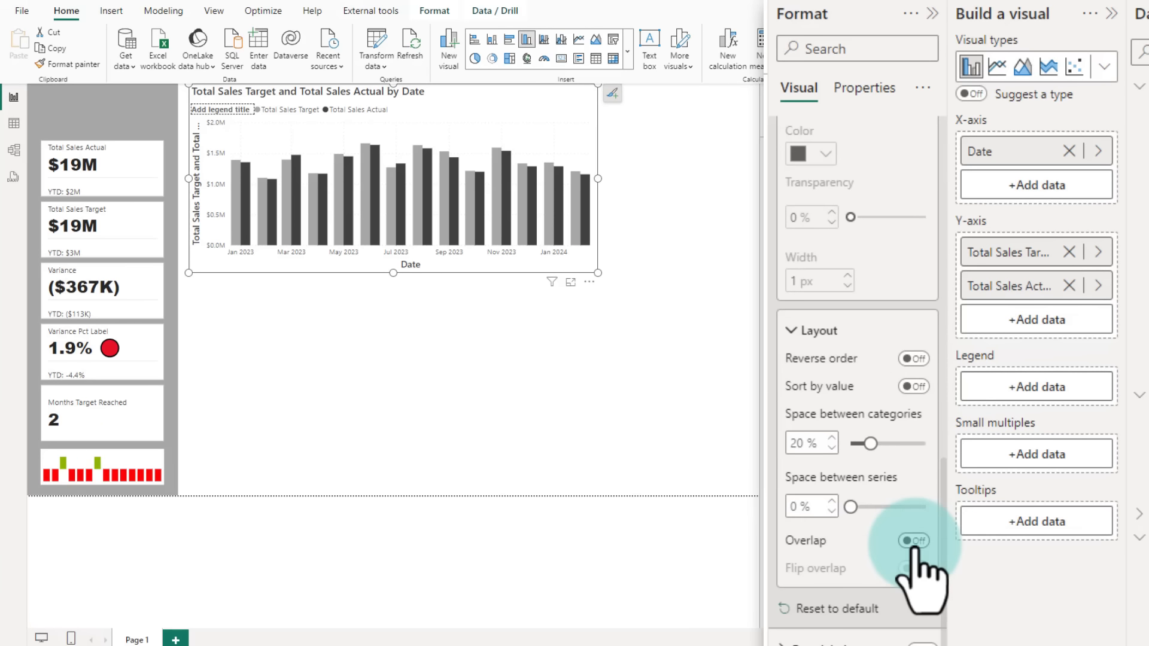
{"action": "left_click", "coordinate": [918, 542]}
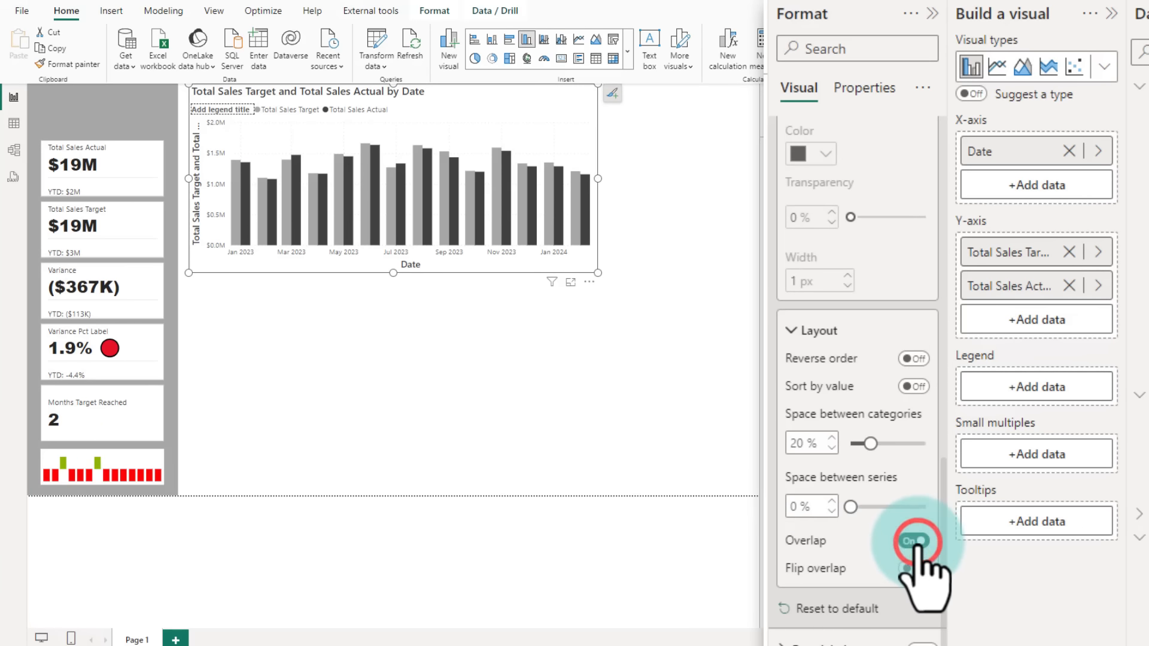
{"action": "left_click", "coordinate": [889, 508]}
{"action": "double_click", "coordinate": [797, 507]}
{"action": "type", "text": "50"}
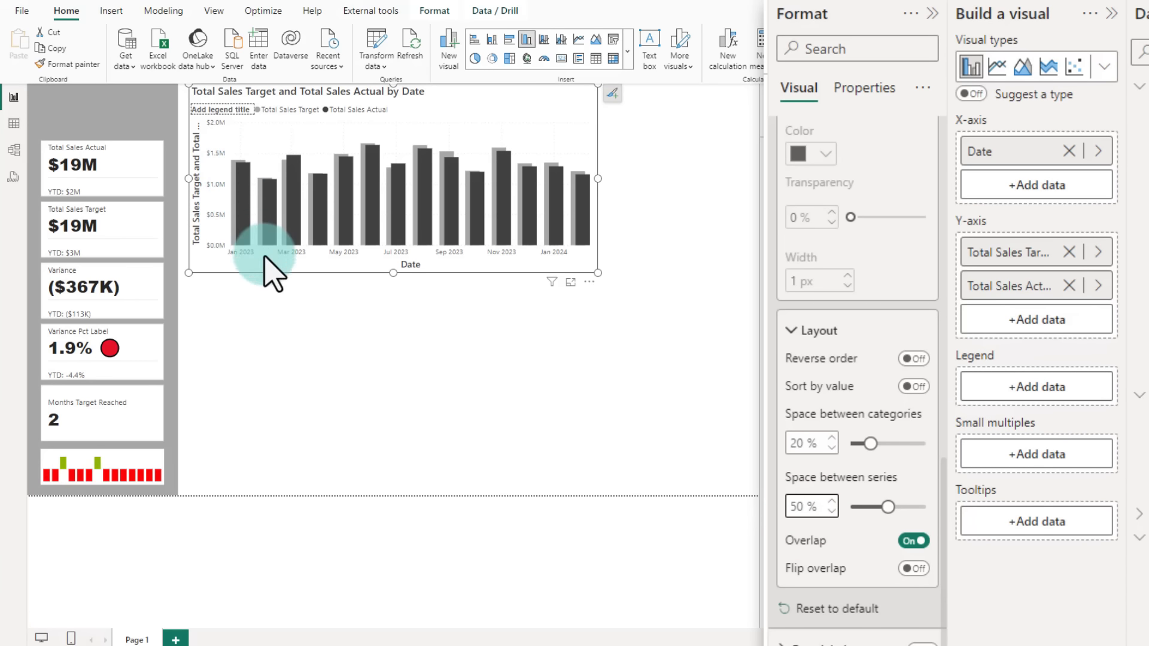
Set the color transparency of the Total Sales Target columns to 50%.
{"action": "scroll", "coordinate": [859, 386], "scroll_direction": "up", "scroll_amount": 5}
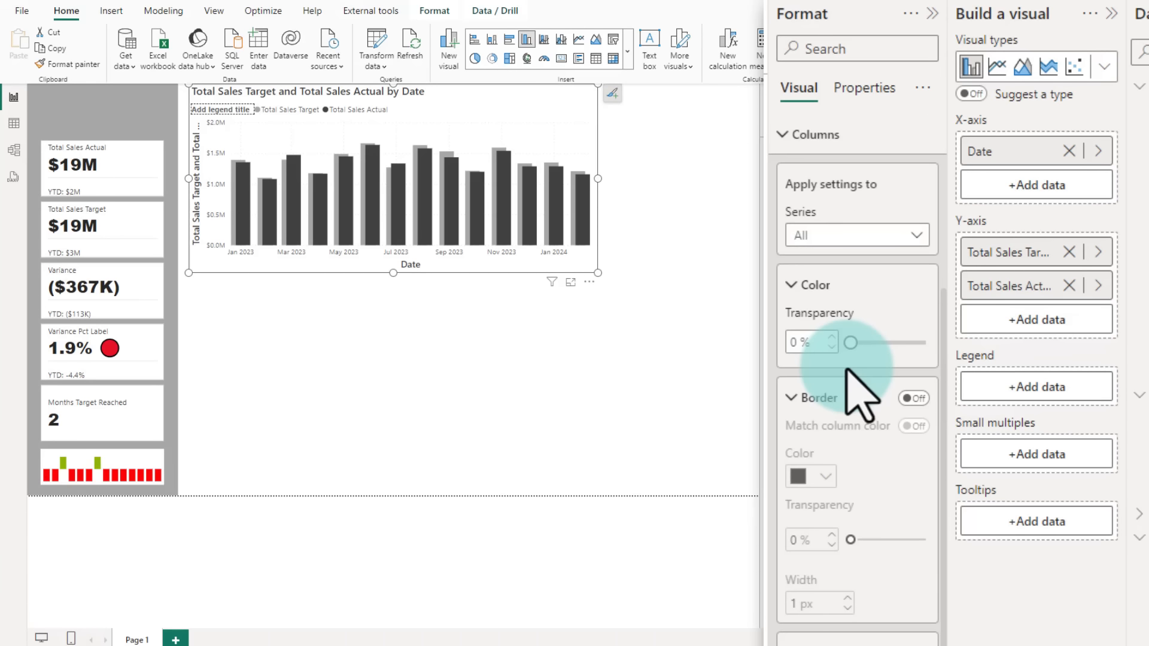
{"action": "left_click", "coordinate": [838, 232]}
{"action": "left_click", "coordinate": [835, 280]}
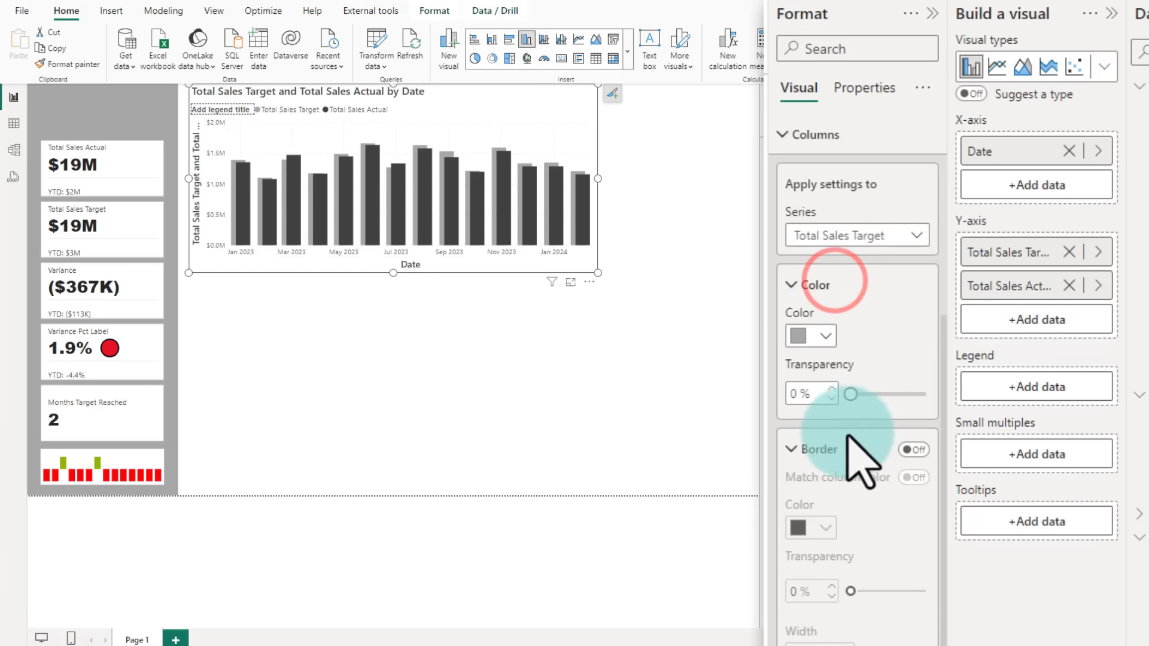
{"action": "left_click", "coordinate": [791, 393]}
{"action": "type", "text": "5"}
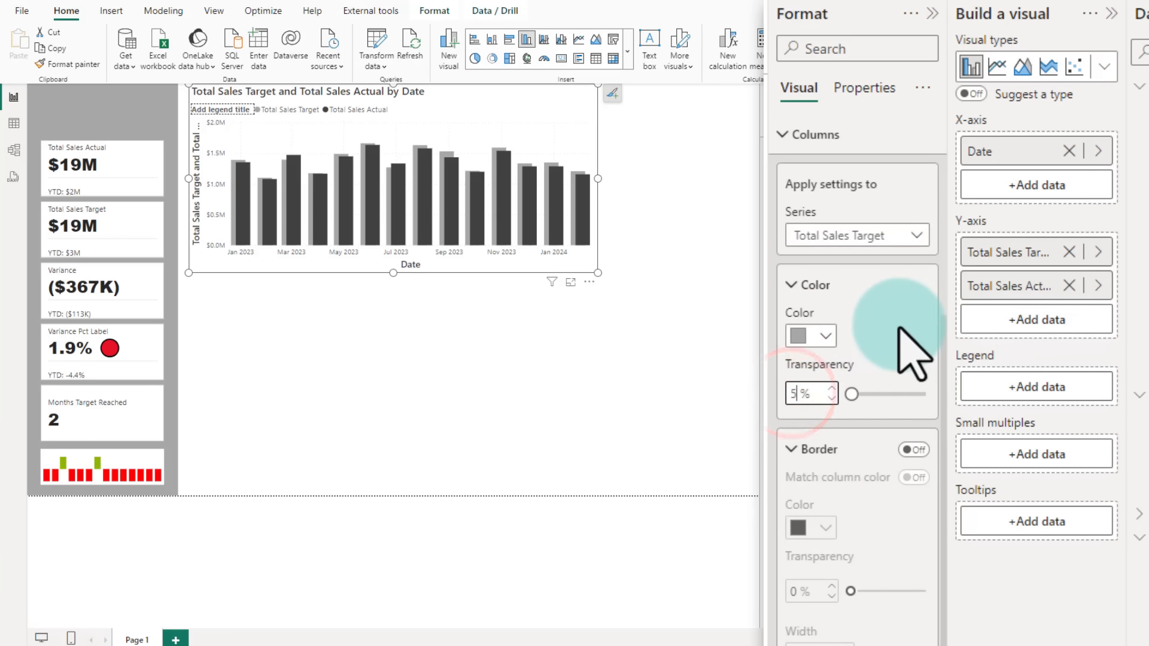
{"action": "type", "text": "0"}
{"action": "left_click", "coordinate": [616, 243]}
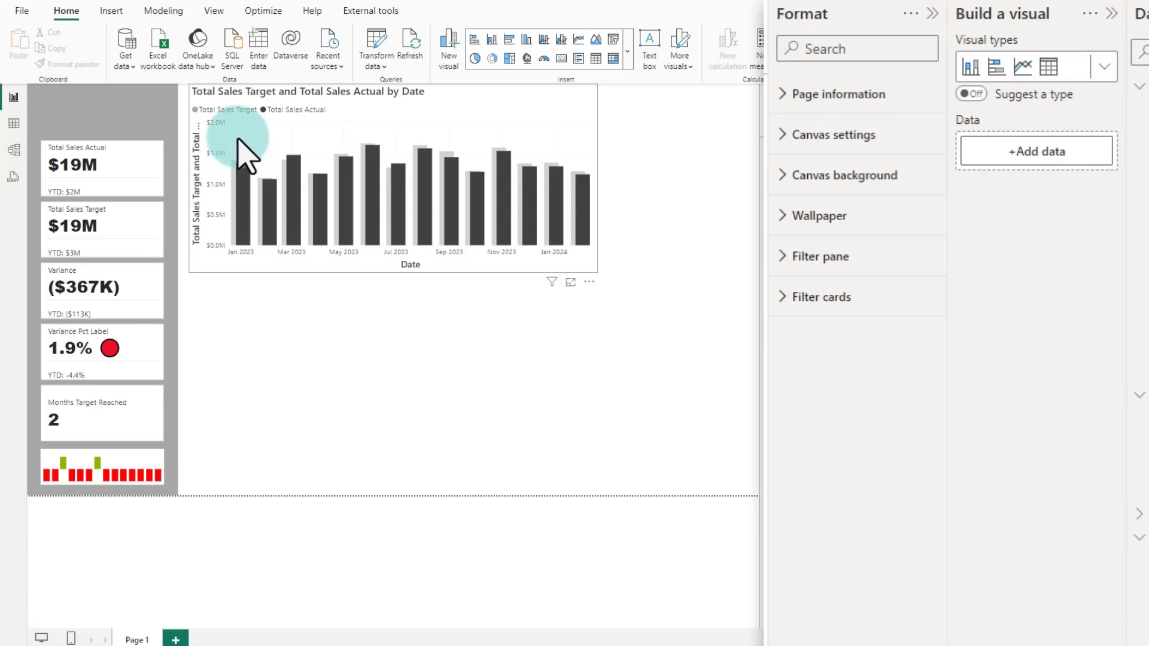
Turn on data labels for the column chart and use Variance Pct Label as their value field.
{"action": "left_click", "coordinate": [556, 118]}
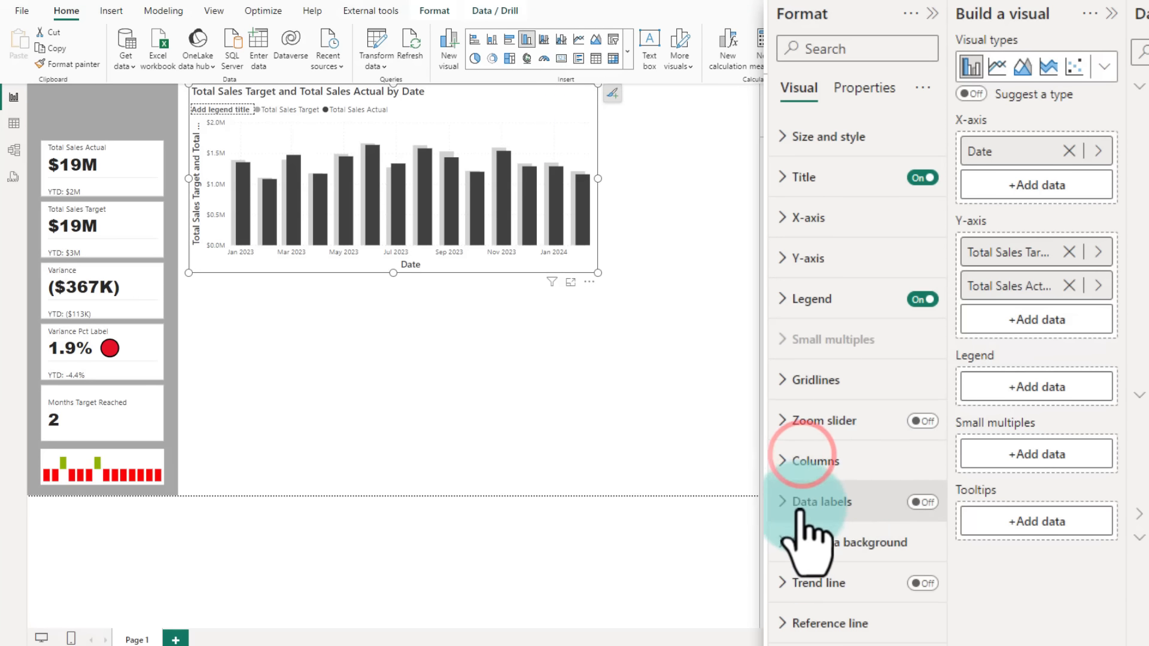
{"action": "left_click", "coordinate": [923, 502]}
{"action": "left_click", "coordinate": [817, 503]}
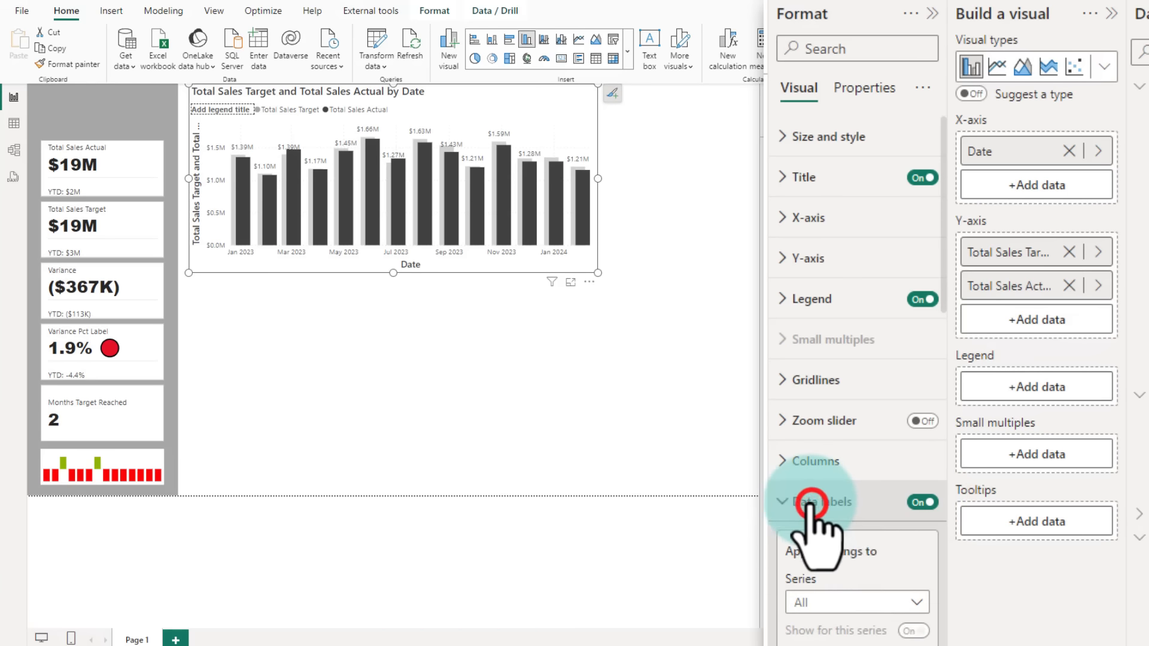
{"action": "scroll", "coordinate": [873, 569], "scroll_direction": "down", "scroll_amount": 10}
{"action": "scroll", "coordinate": [877, 571], "scroll_direction": "down", "scroll_amount": 5}
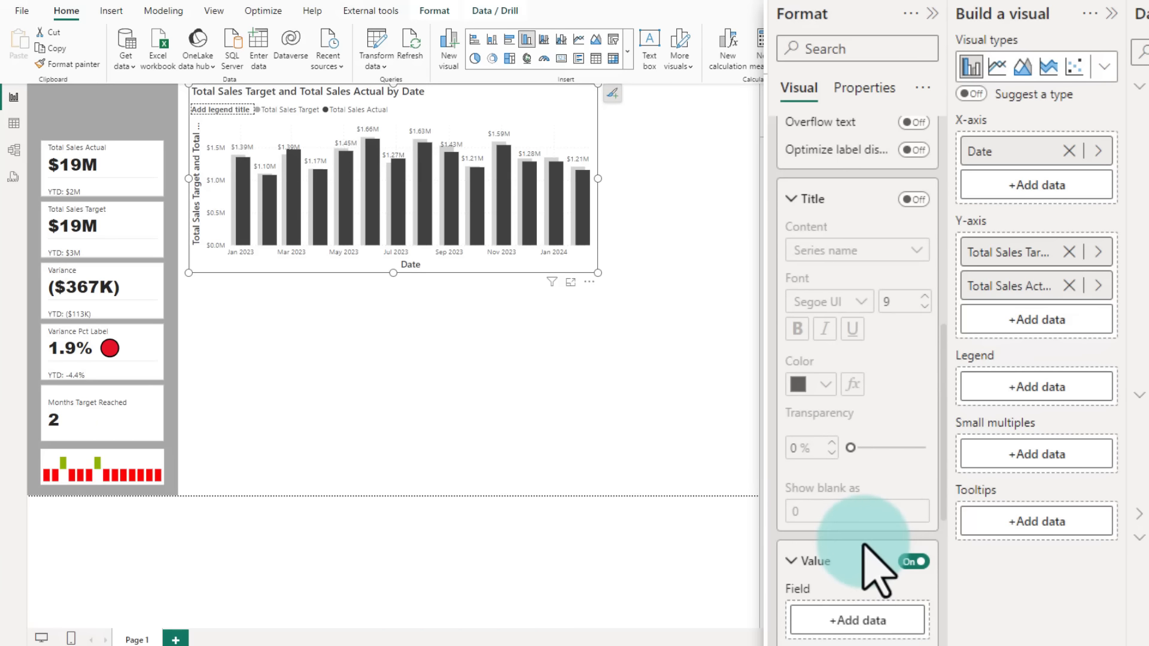
{"action": "left_click", "coordinate": [833, 407]}
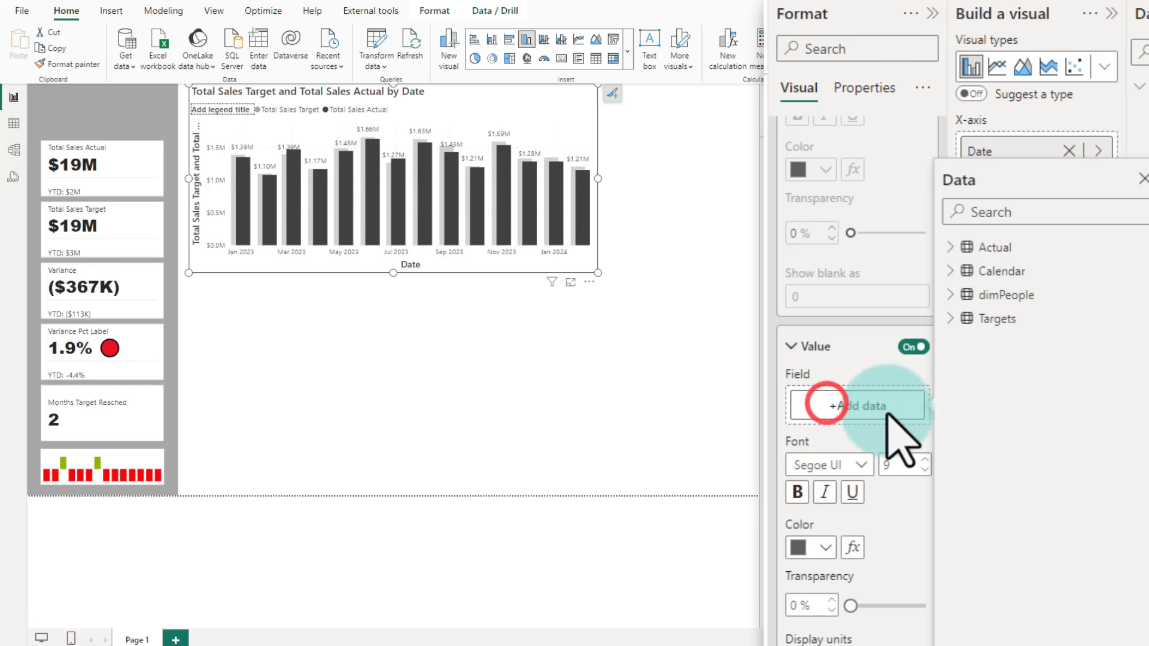
{"action": "left_click", "coordinate": [989, 212]}
{"action": "type", "text": "la"}
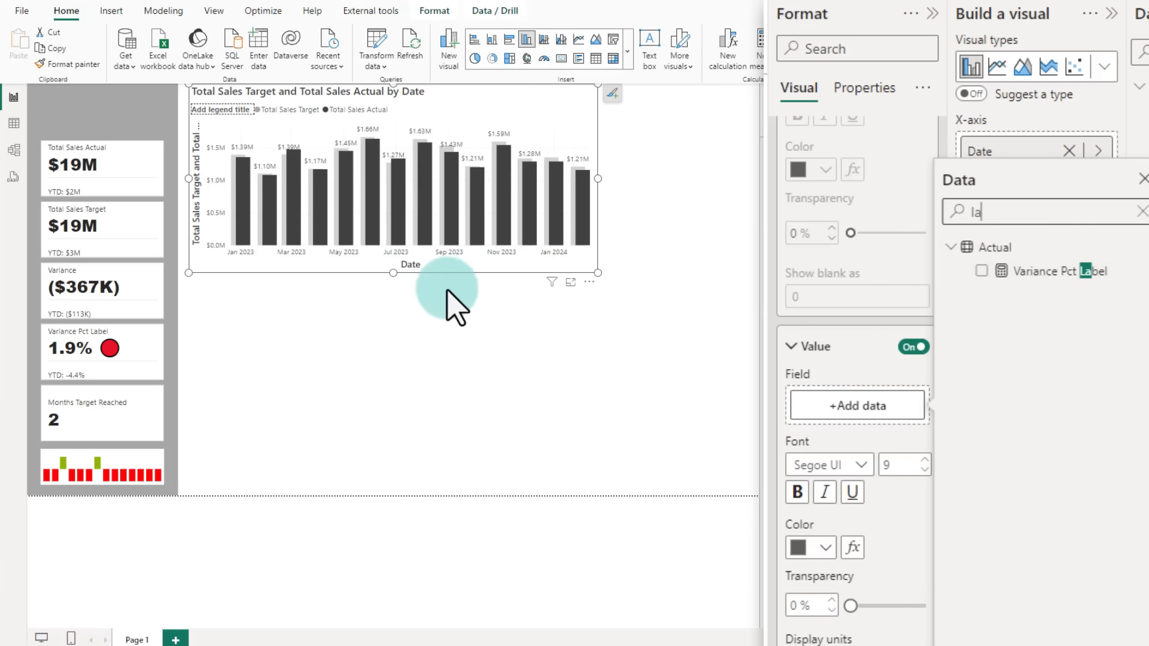
{"action": "left_click", "coordinate": [982, 273]}
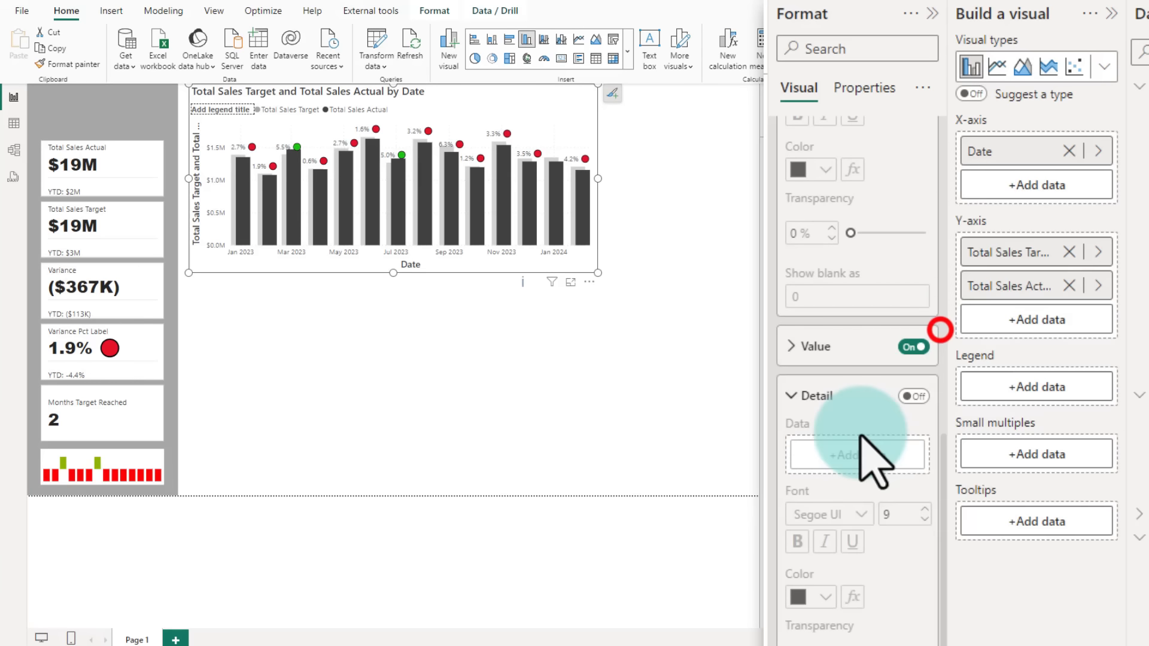
Turn off the data labels for the Total Sales Target series.
{"action": "scroll", "coordinate": [875, 461], "scroll_direction": "up", "scroll_amount": 10}
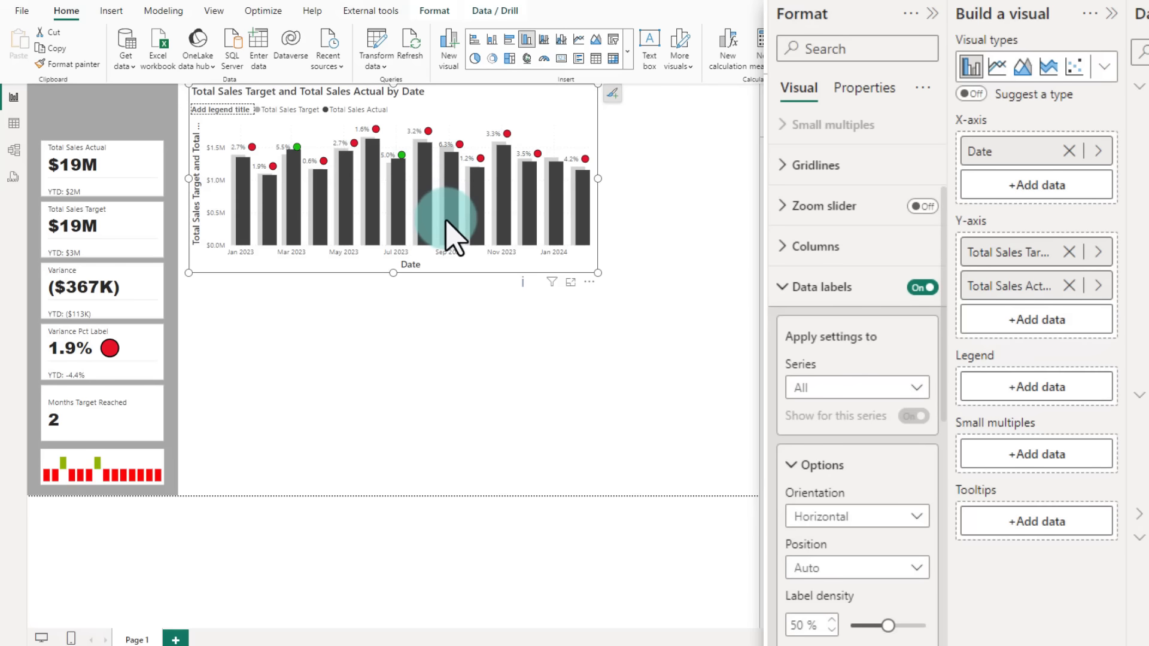
{"action": "mouse_move", "coordinate": [449, 225]}
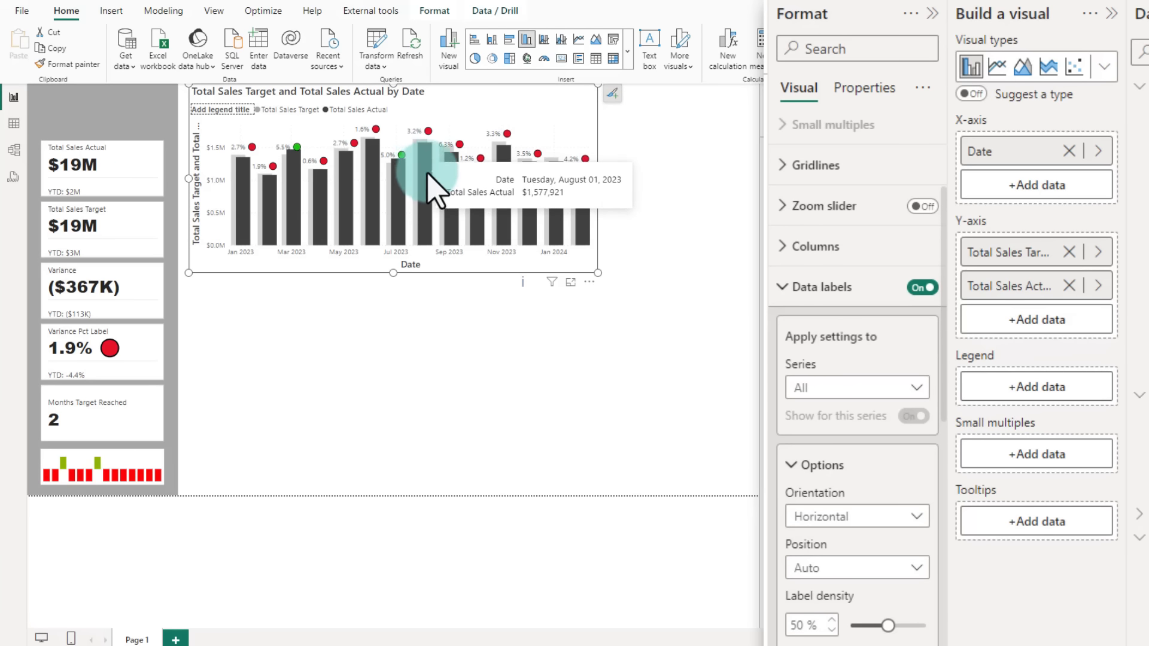
{"action": "left_click", "coordinate": [880, 389]}
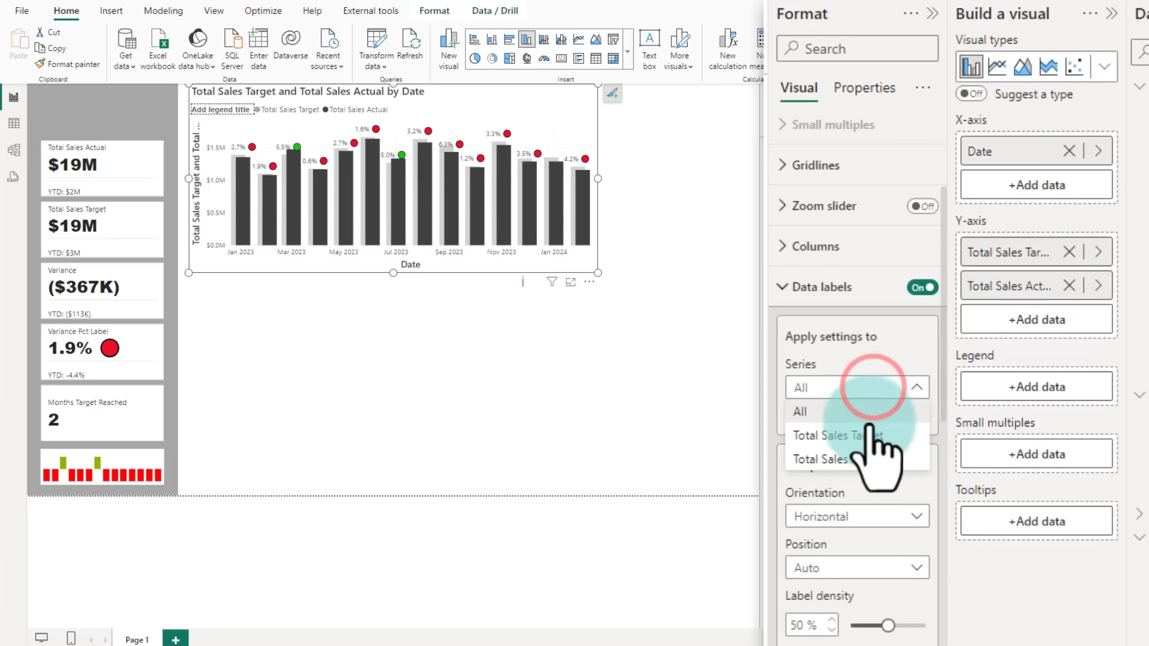
{"action": "left_click", "coordinate": [862, 437]}
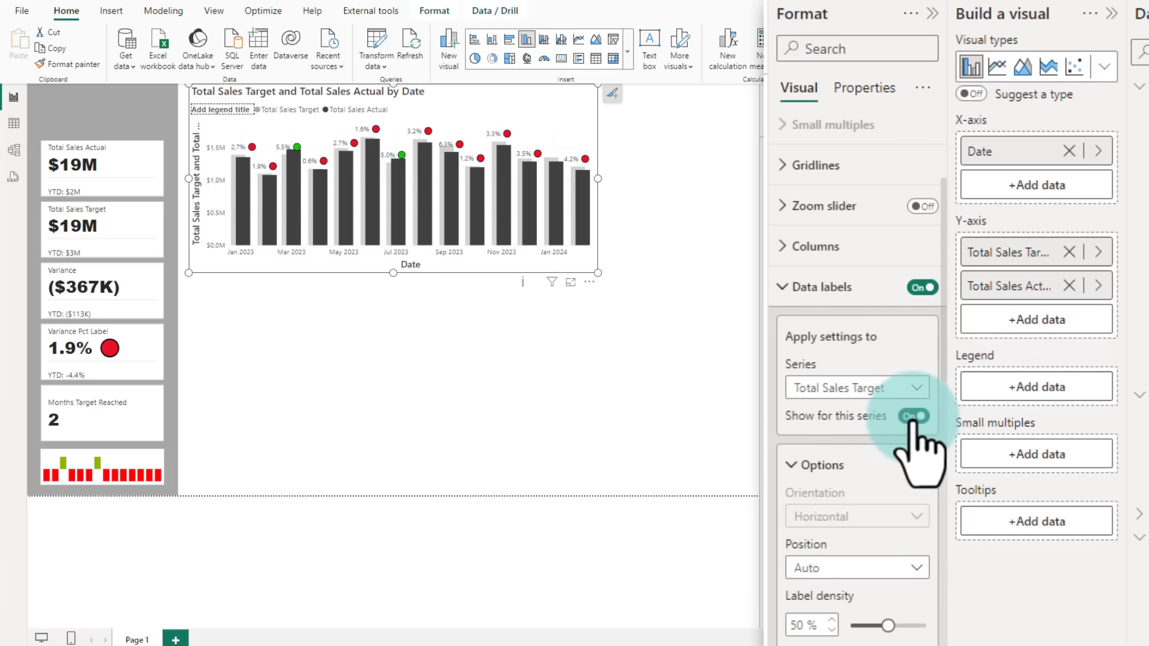
{"action": "left_click", "coordinate": [913, 418]}
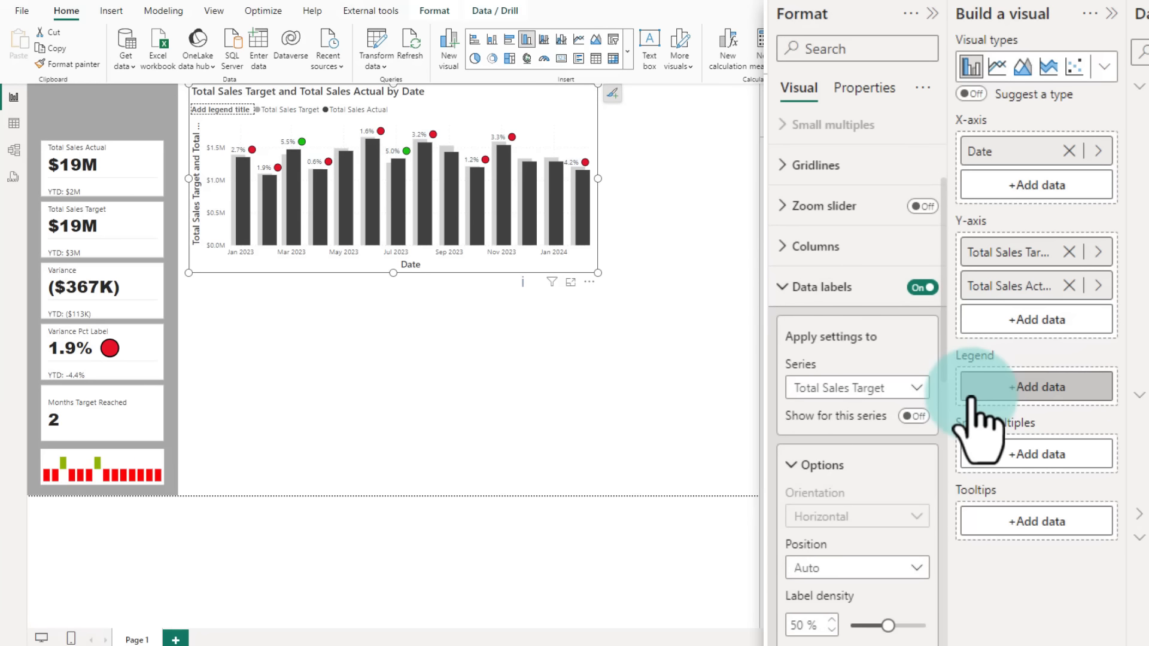
{"action": "scroll", "coordinate": [796, 462], "scroll_direction": "down", "scroll_amount": 3}
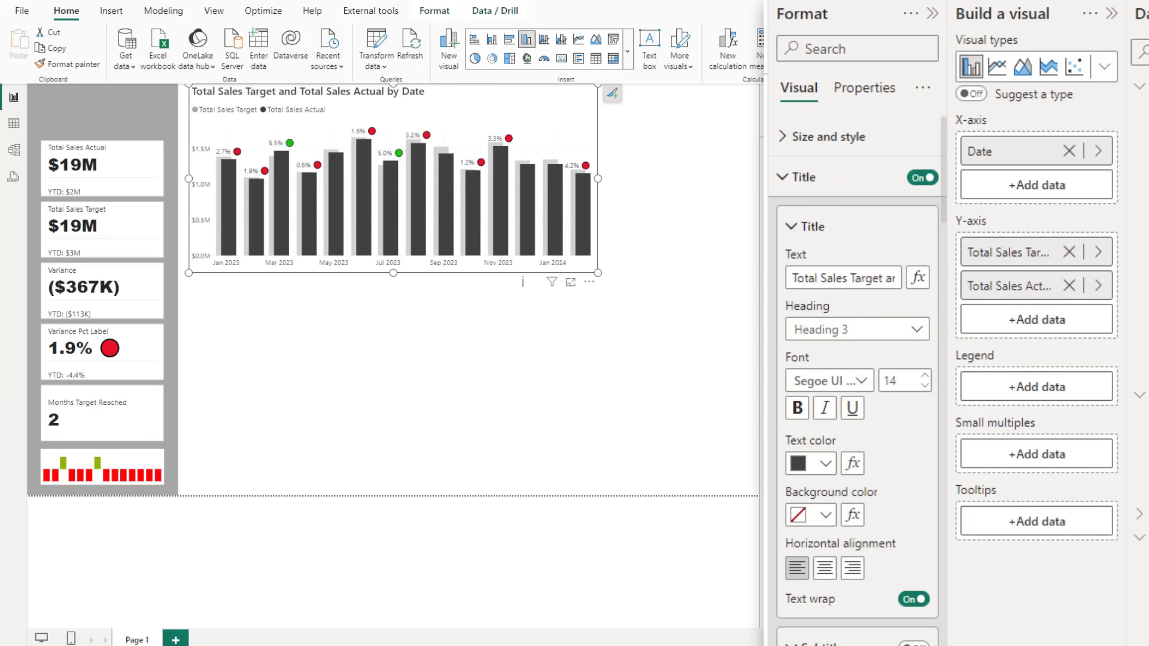
Create a Trend Chart Title measure storing COUNTROWS('Calendar') as month_count and returning "We met targets for " & [Months Target Reached] & " out of " & month_count.
{"action": "right_click", "coordinate": [1146, 87]}
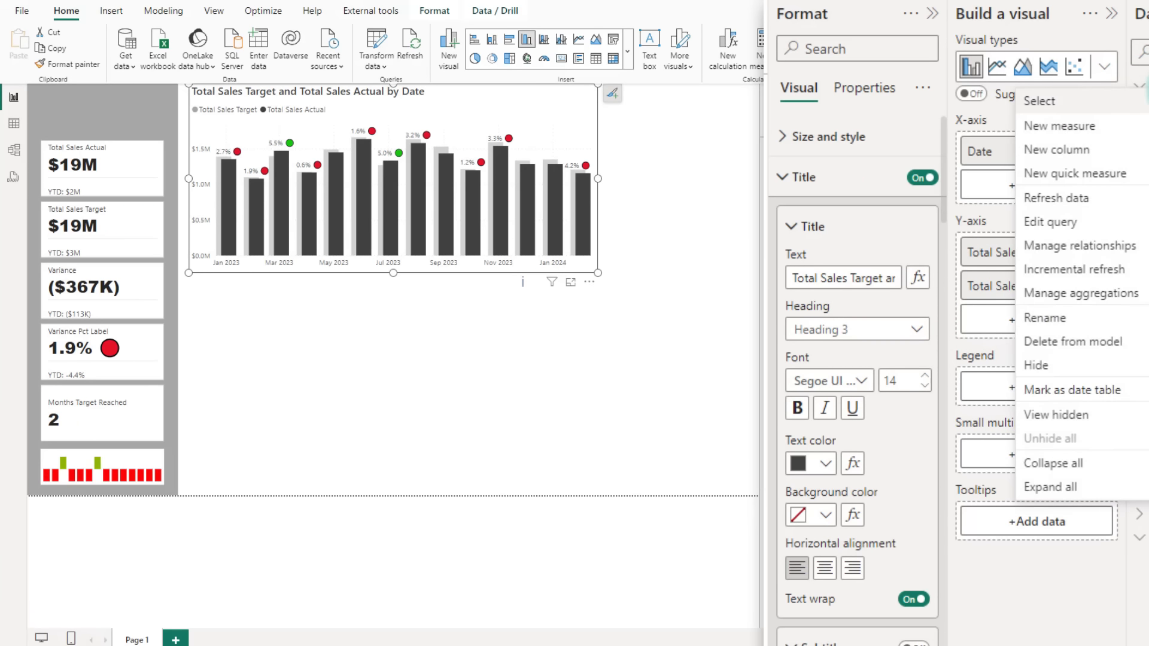
{"action": "left_click", "coordinate": [1103, 128]}
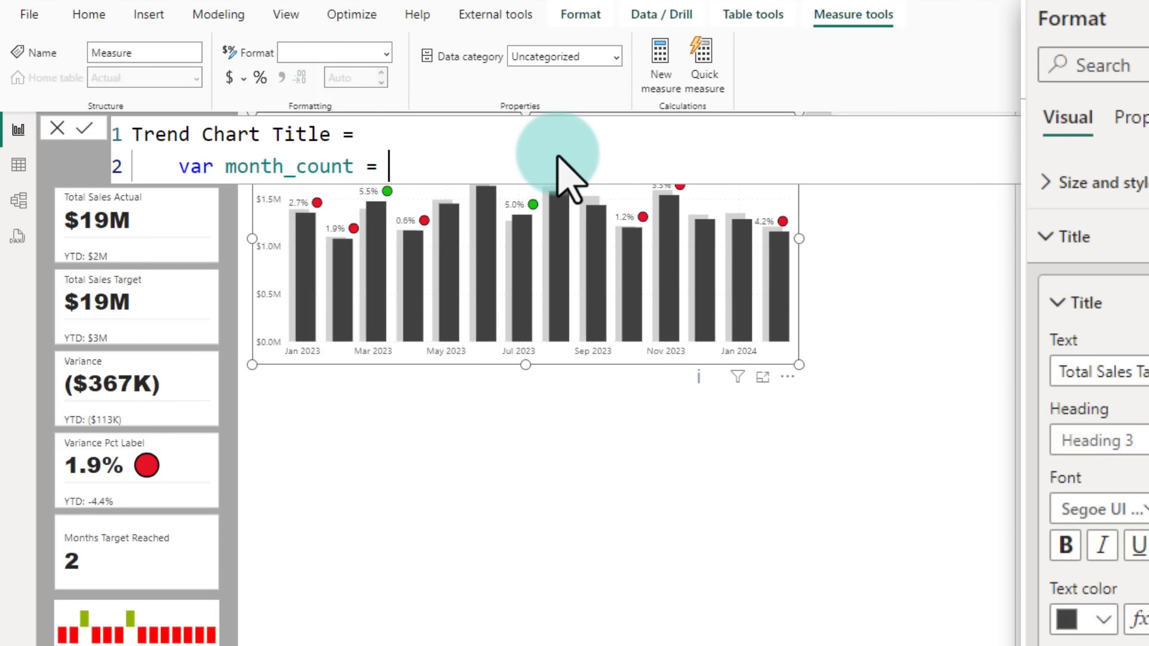
{"action": "type", "text": "countrows"}
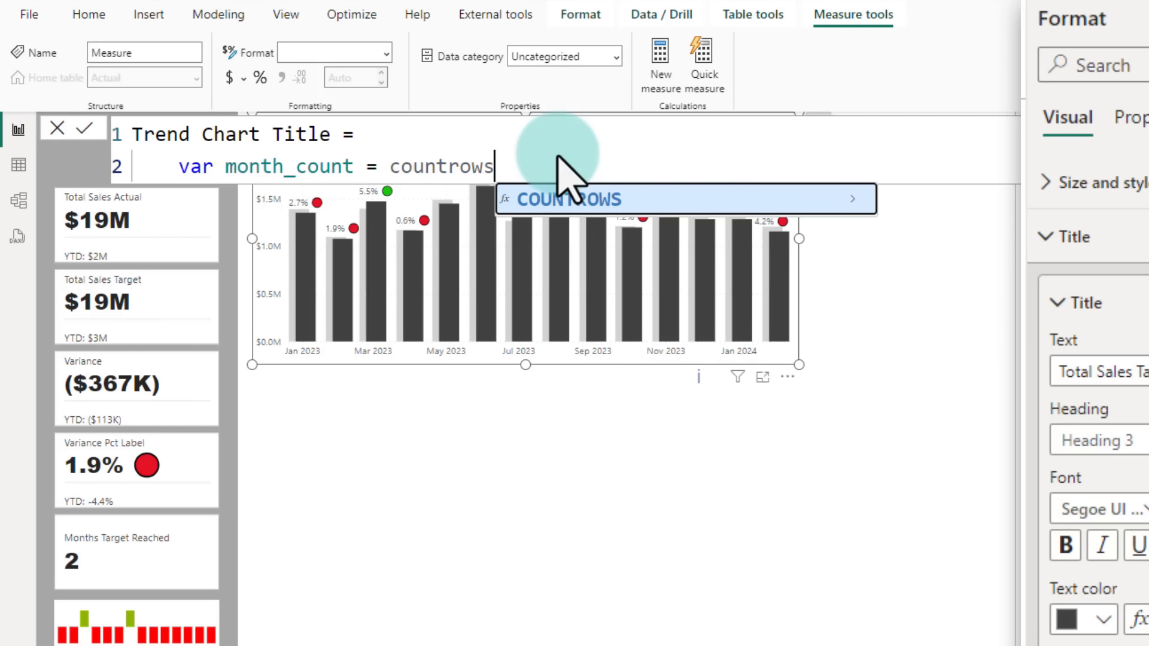
{"action": "key", "text": "Tab"}
{"action": "type", "text": "cal"}
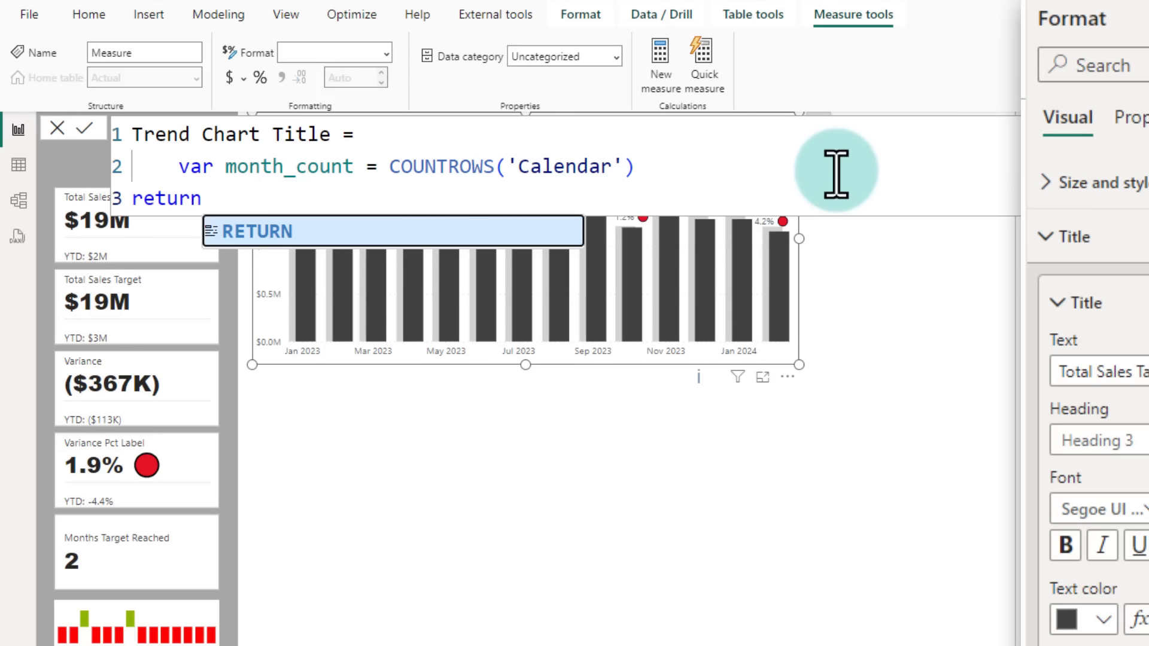
{"action": "key", "text": "shift+Return"}
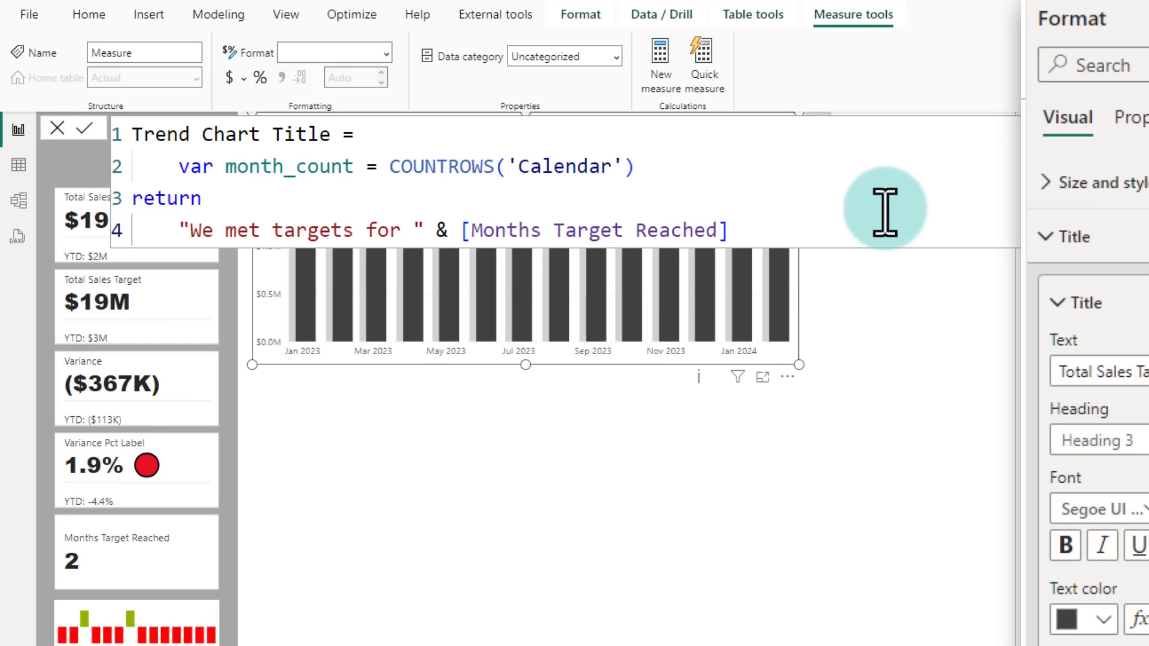
{"action": "type", "text": "& \" out of \" & mon"}
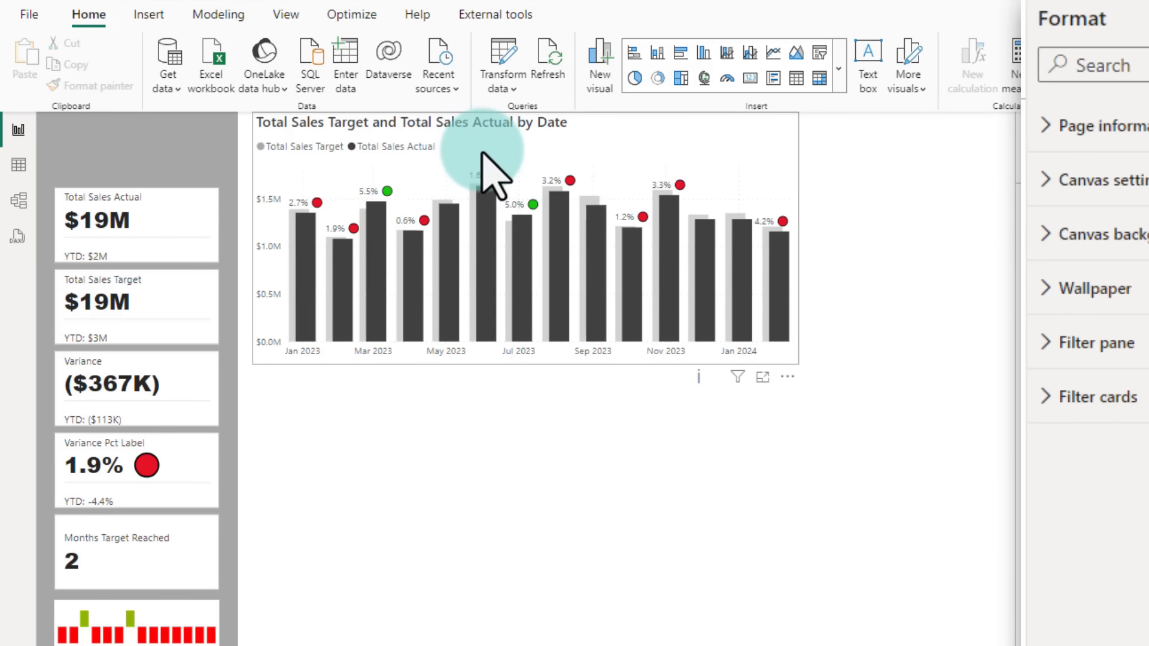
Base the column chart's title text on the Trend Chart Title measure.
{"action": "left_click", "coordinate": [482, 153]}
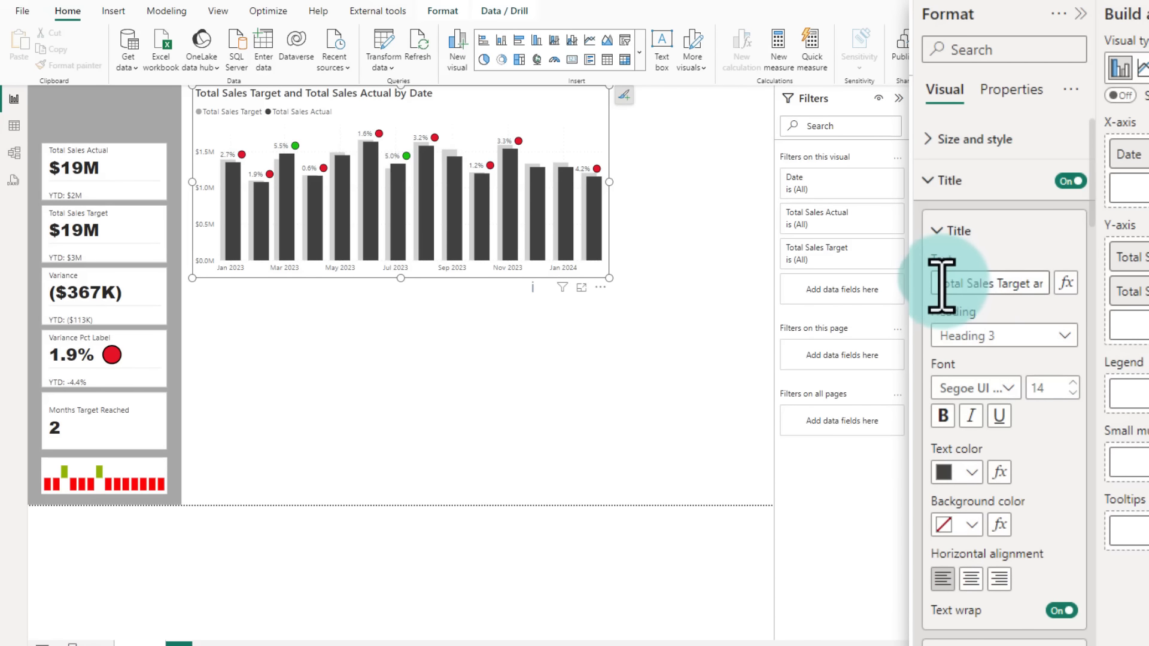
{"action": "left_click", "coordinate": [1071, 284]}
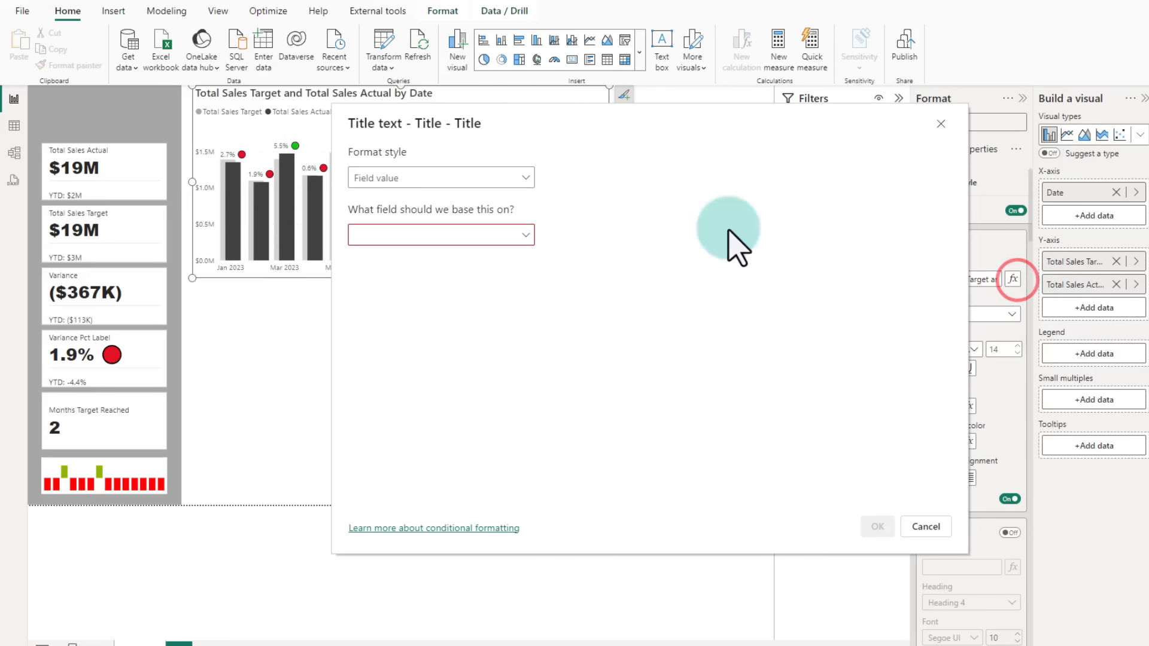
{"action": "left_click", "coordinate": [441, 234]}
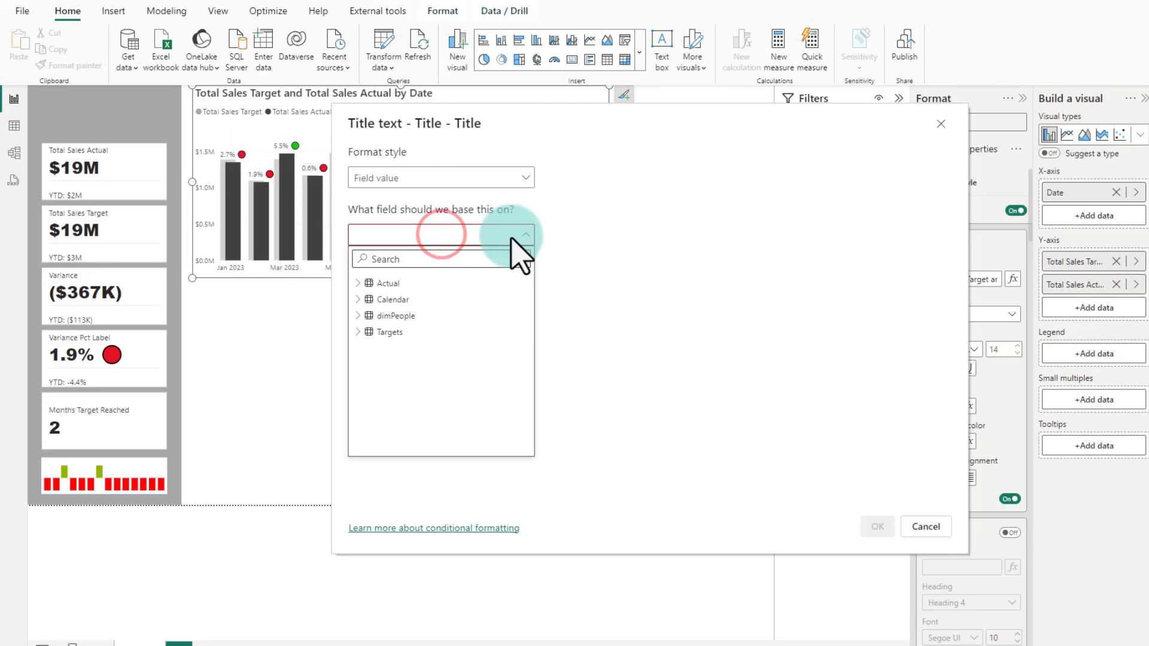
{"action": "left_click", "coordinate": [419, 300]}
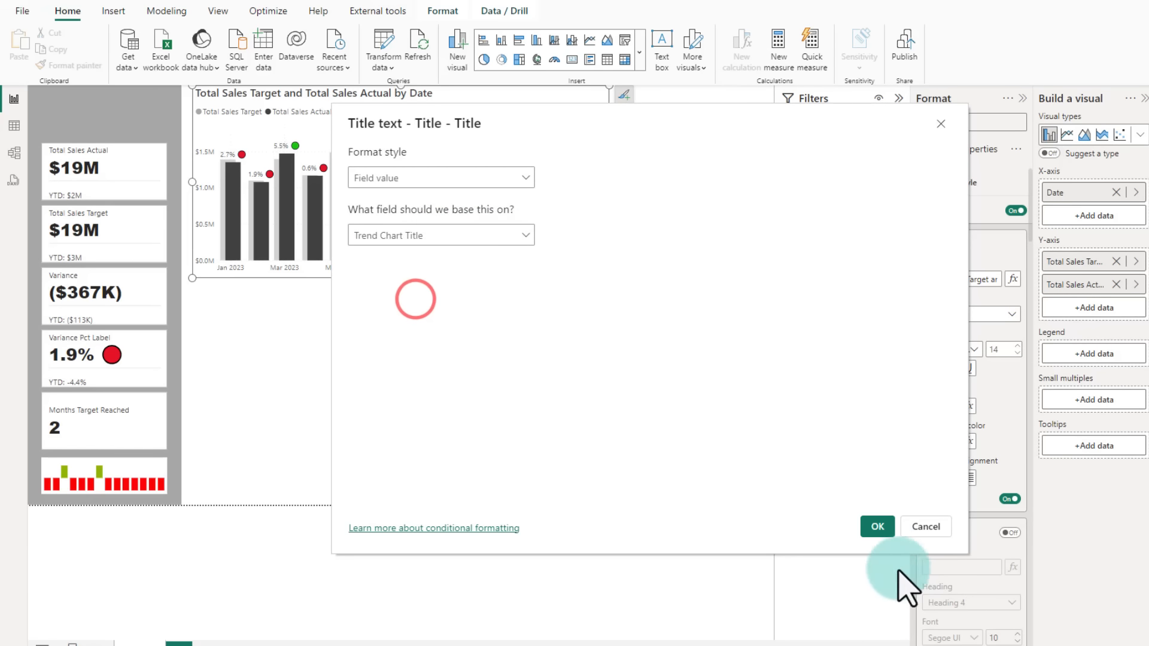
{"action": "left_click", "coordinate": [876, 527]}
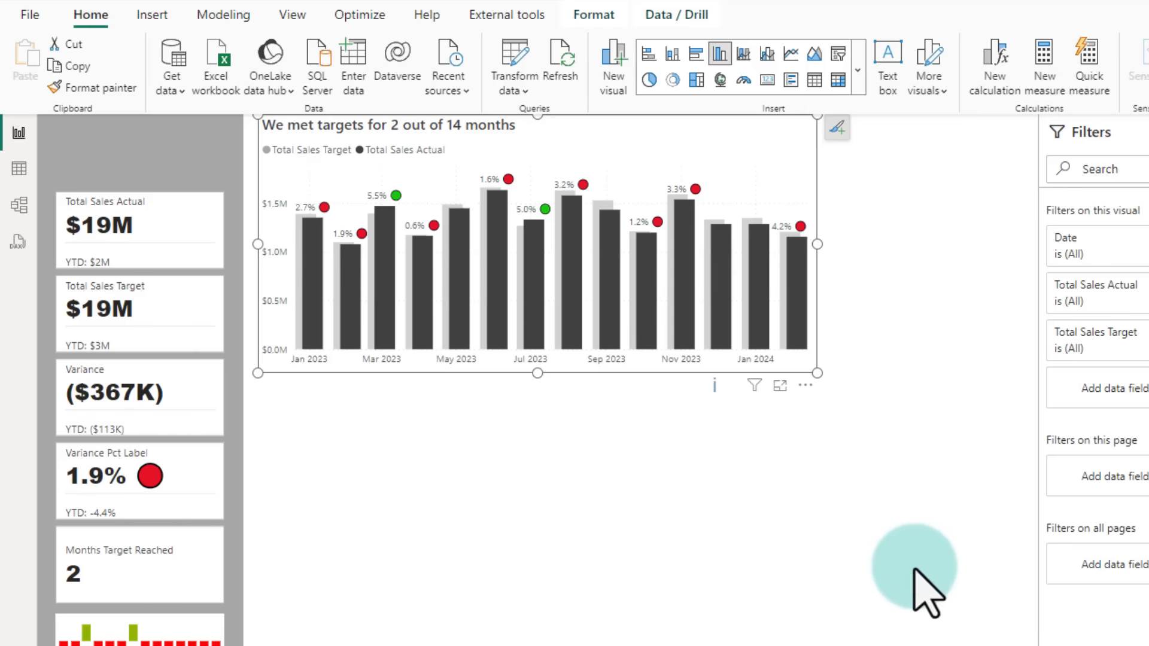
Add a Team slicer with one button per team on the empty page area beyond the trend chart's lower right corner.
{"action": "left_click", "coordinate": [966, 455]}
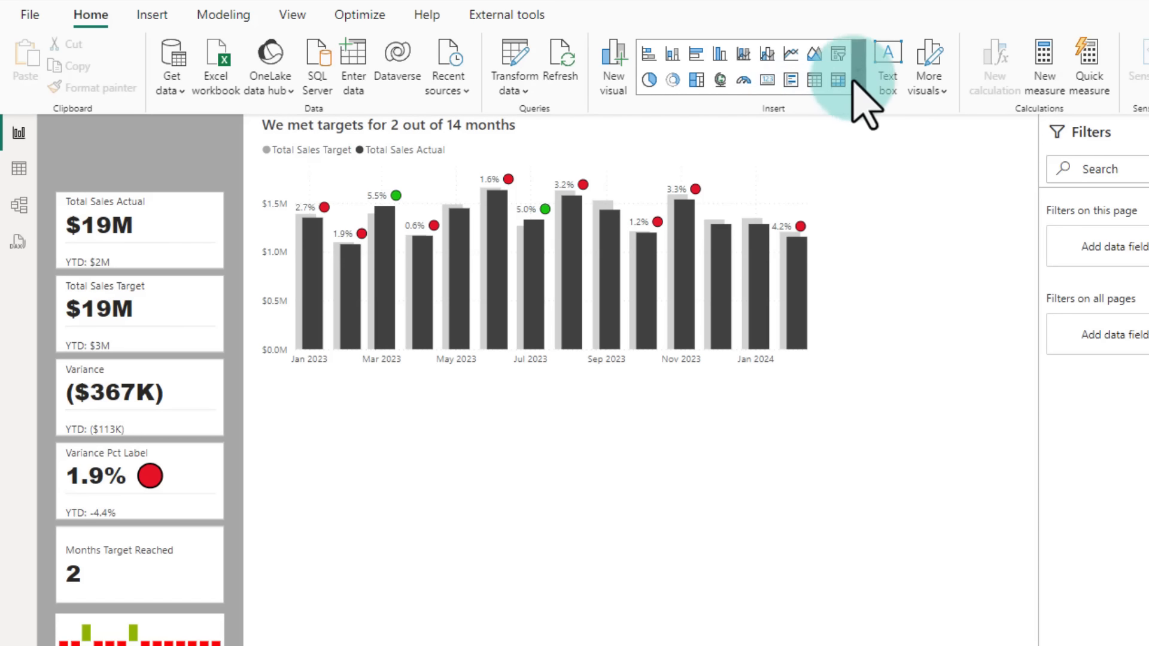
{"action": "left_click", "coordinate": [823, 227]}
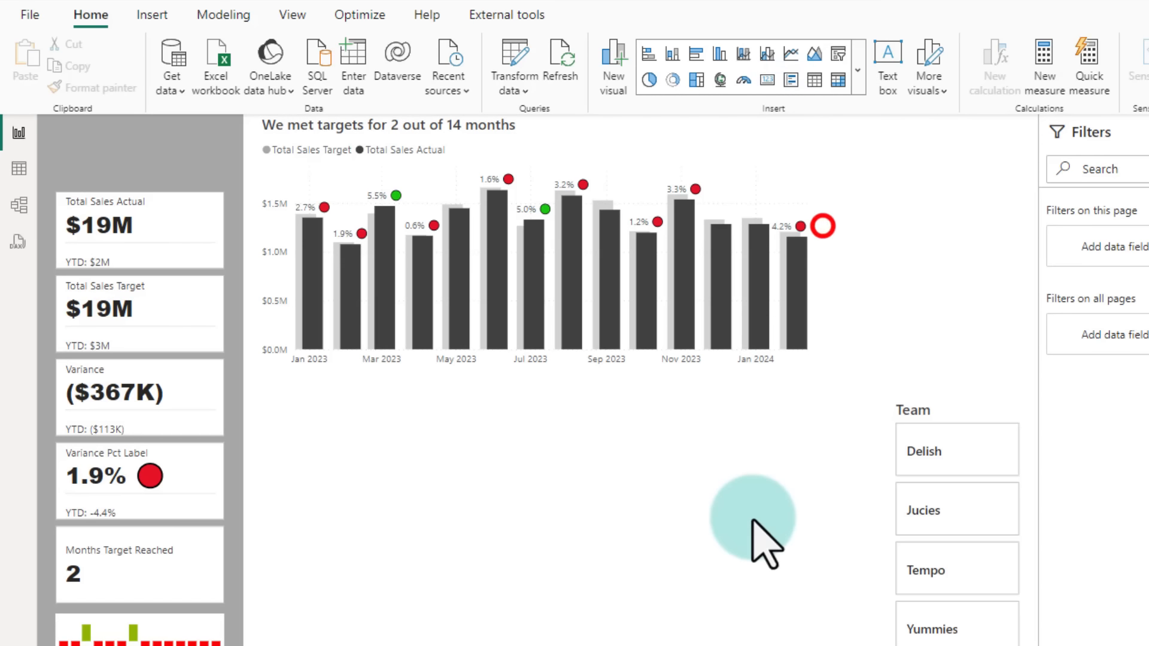
Test the dynamic chart title by filtering to the Tempo, Jucies and Yummies teams in turn, and clear the slicer.
{"action": "left_click", "coordinate": [917, 571]}
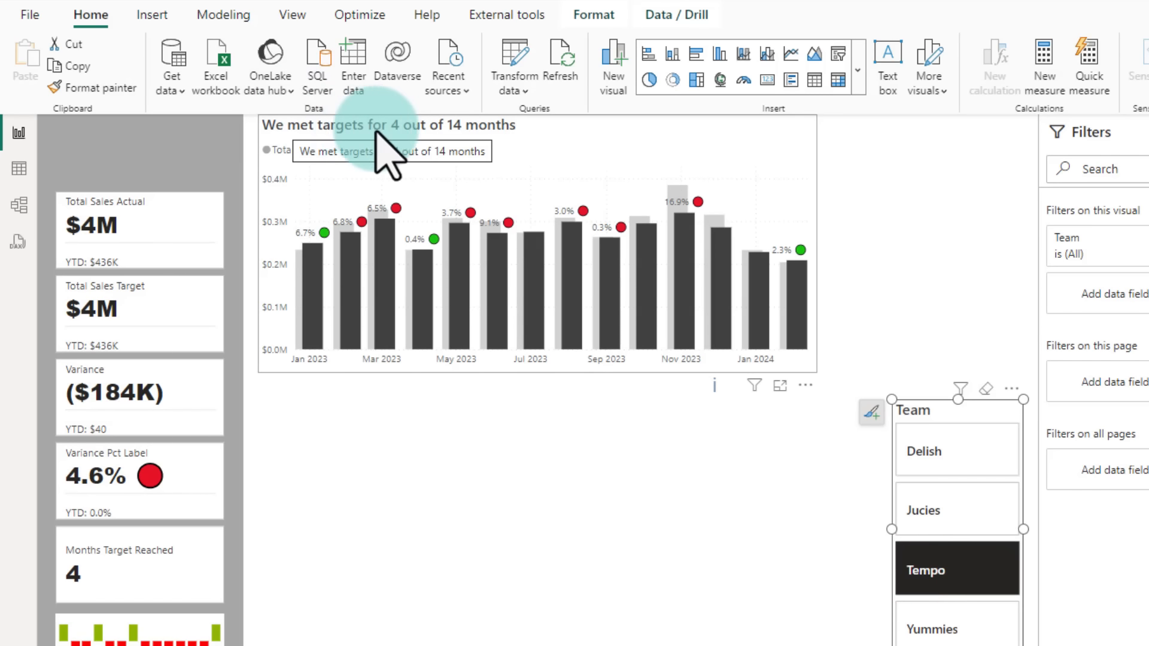
{"action": "left_click", "coordinate": [961, 511]}
{"action": "left_click", "coordinate": [976, 623]}
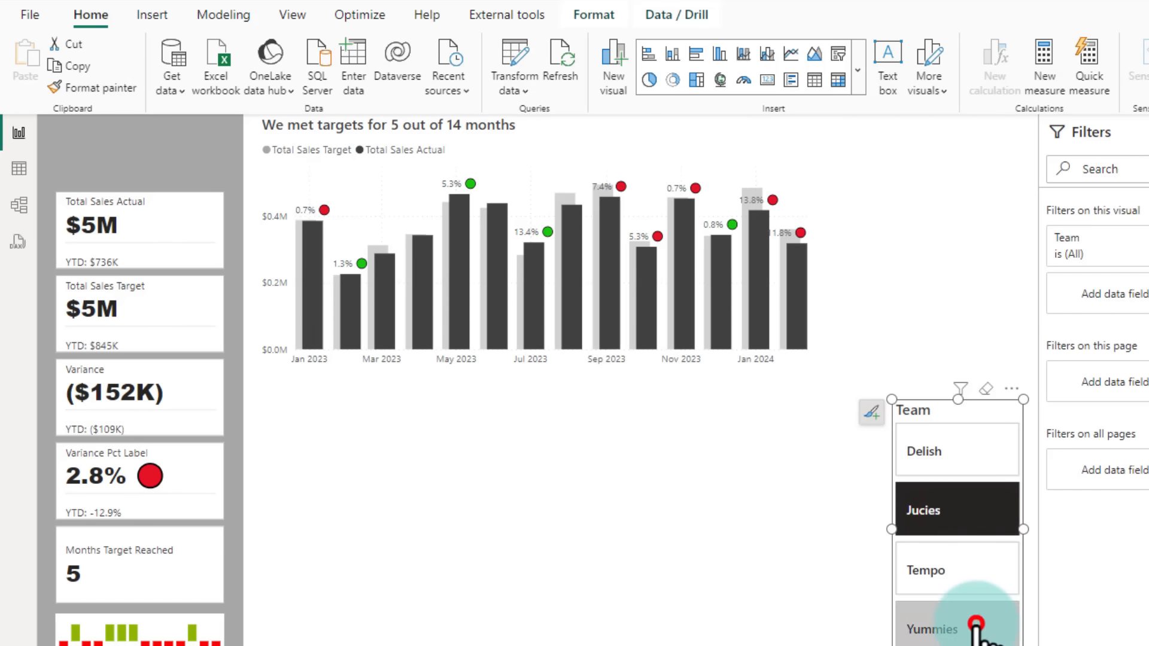
{"action": "left_click", "coordinate": [986, 389]}
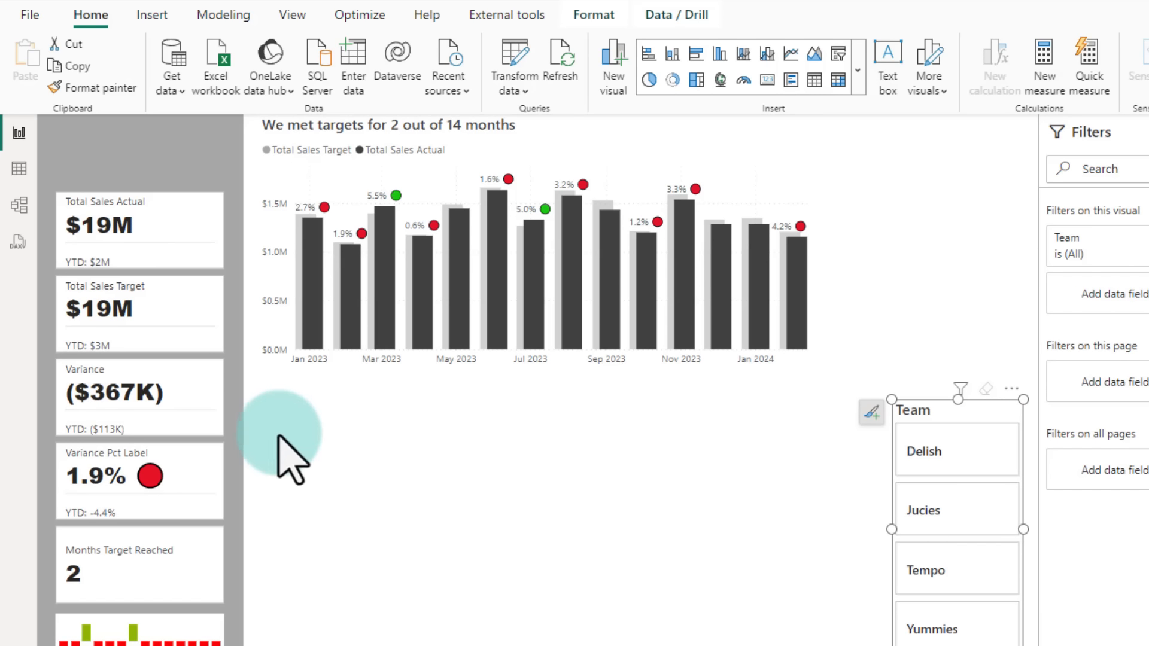
Place an empty table visual directly below the trend chart, slightly wider than the chart.
{"action": "left_click_drag", "start_coordinate": [261, 379], "coordinate": [834, 645]}
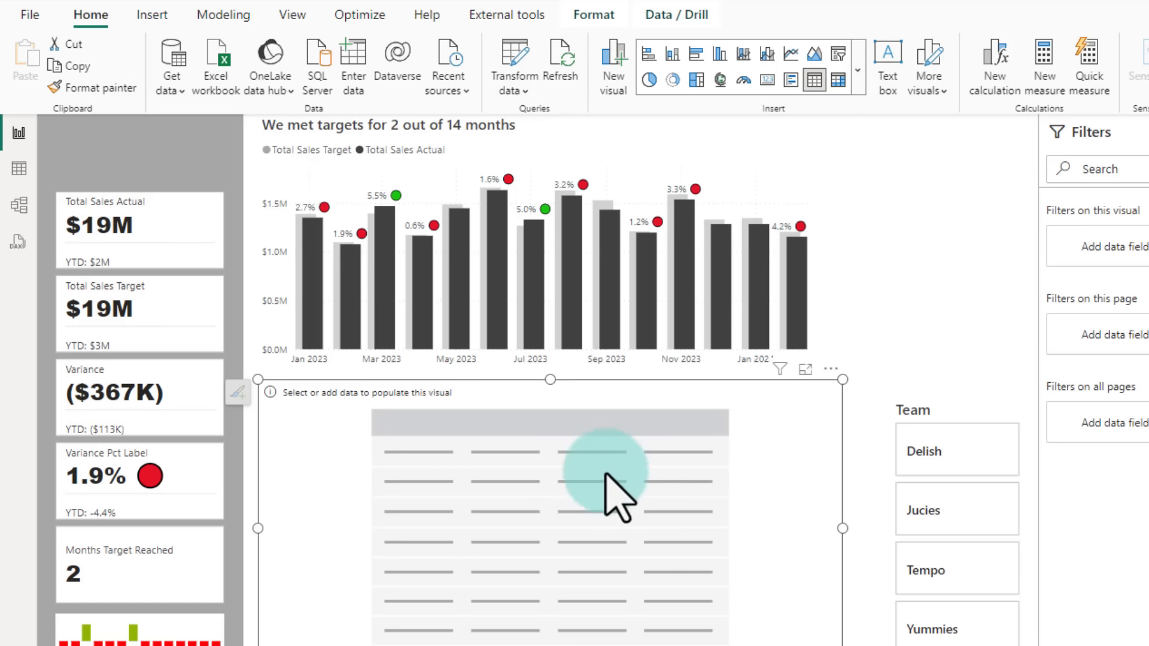
Set the data category of the dimPeople table's Picture column to Image URL.
{"action": "left_click", "coordinate": [19, 166]}
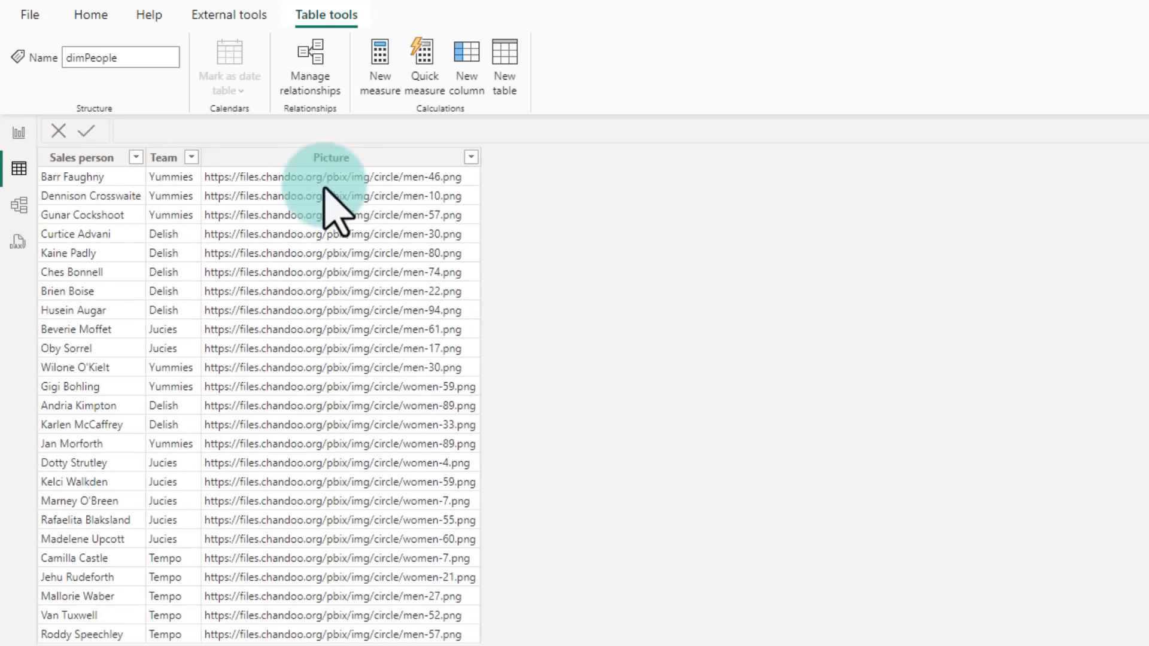
{"action": "left_click", "coordinate": [330, 157]}
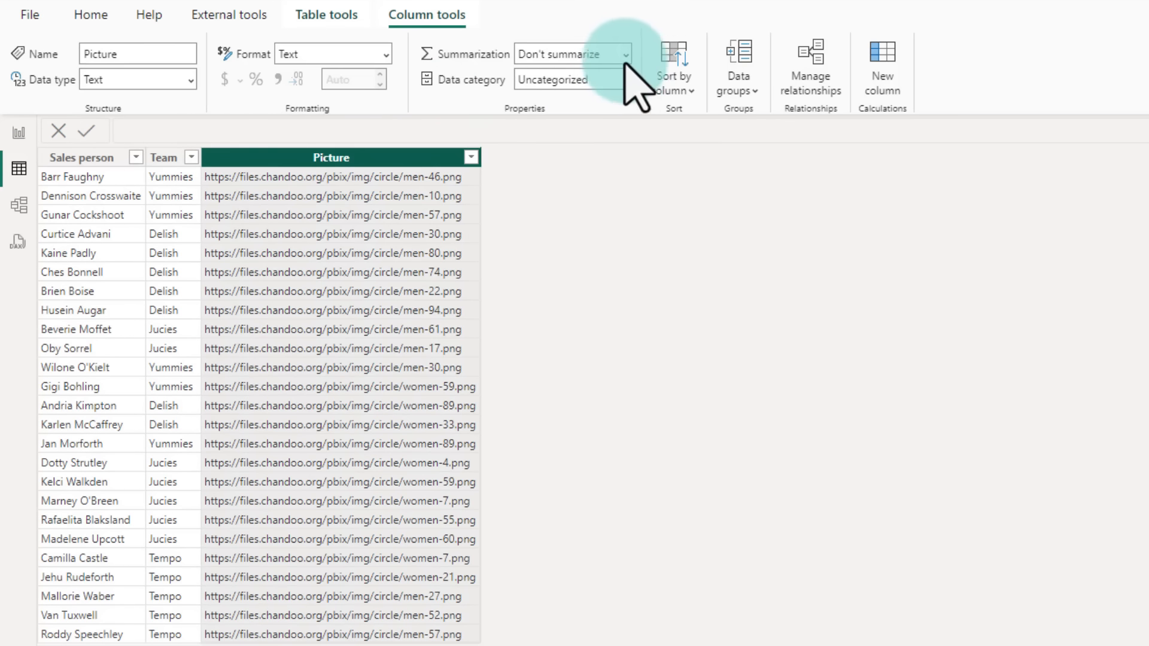
{"action": "left_click", "coordinate": [625, 79]}
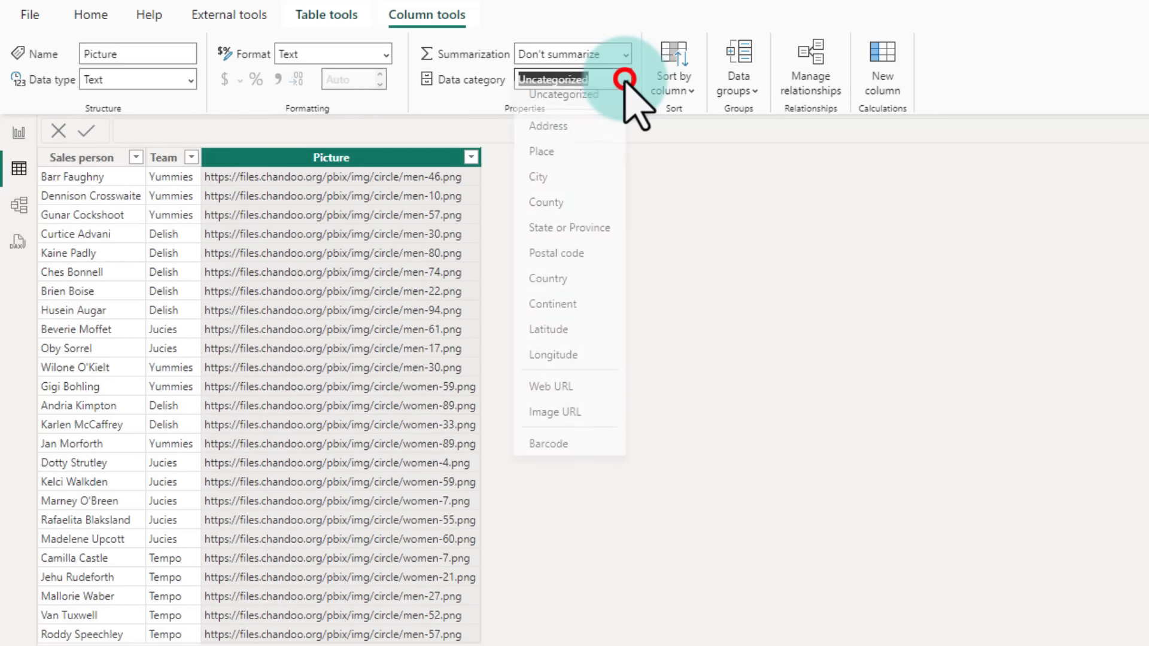
{"action": "left_click", "coordinate": [557, 422]}
Fill the table visual with Picture, Sales person, Total Sales Actual, Total Sales Target and Varinace % columns.
{"action": "left_click", "coordinate": [996, 499]}
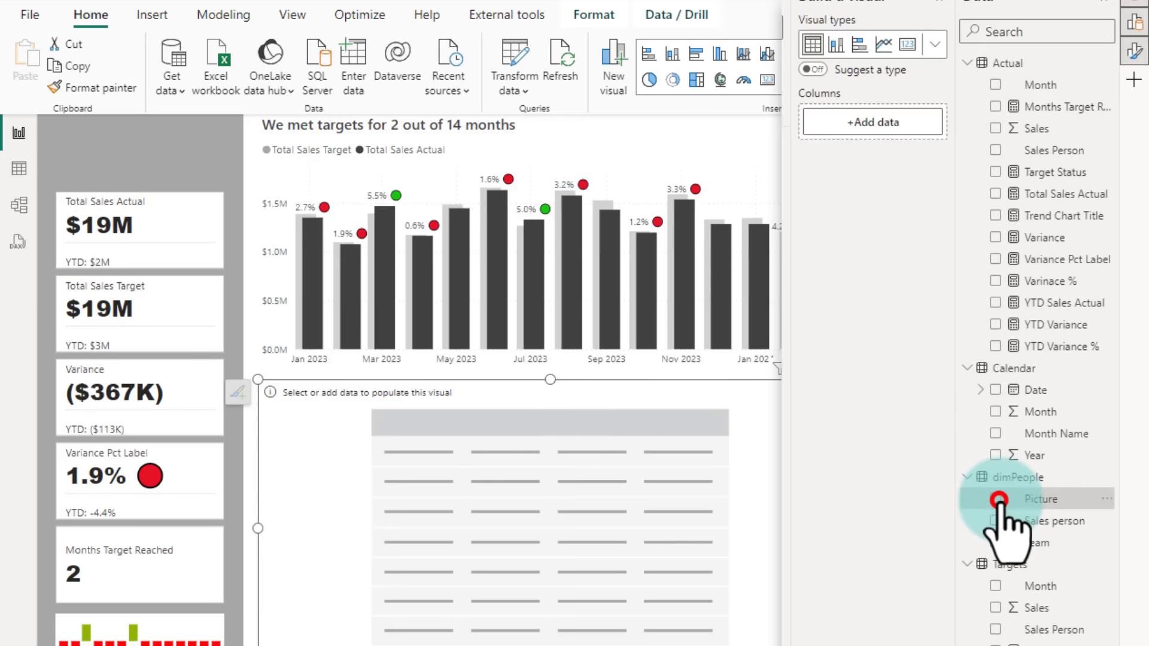
{"action": "left_click", "coordinate": [996, 520]}
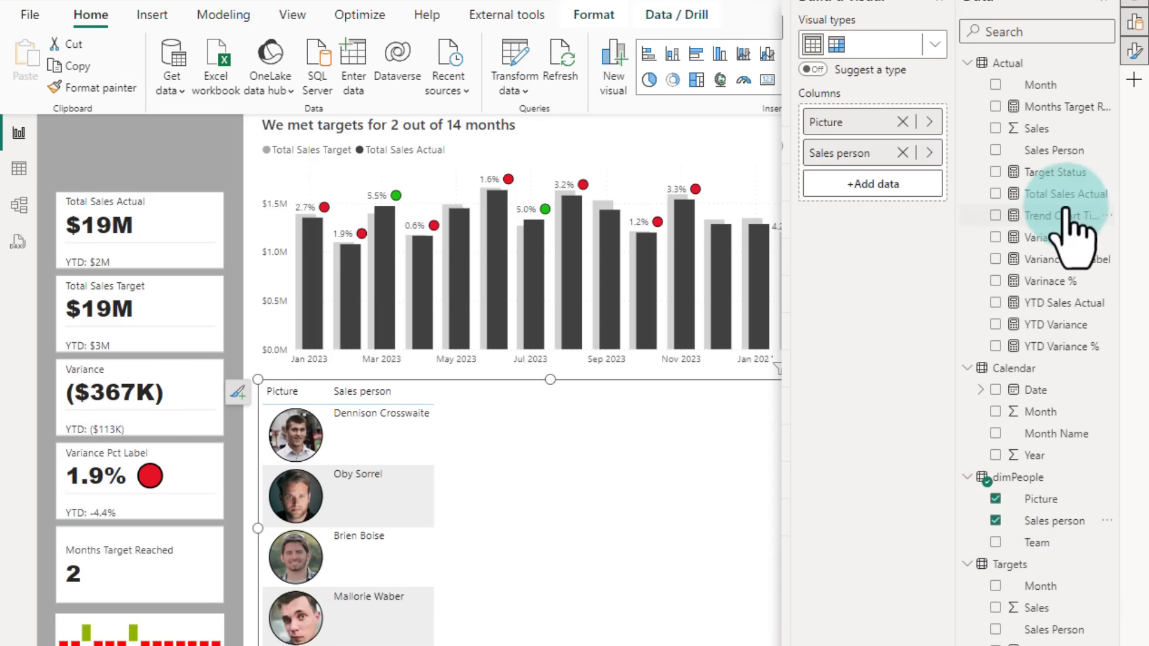
{"action": "left_click", "coordinate": [995, 194]}
{"action": "left_click", "coordinate": [995, 645]}
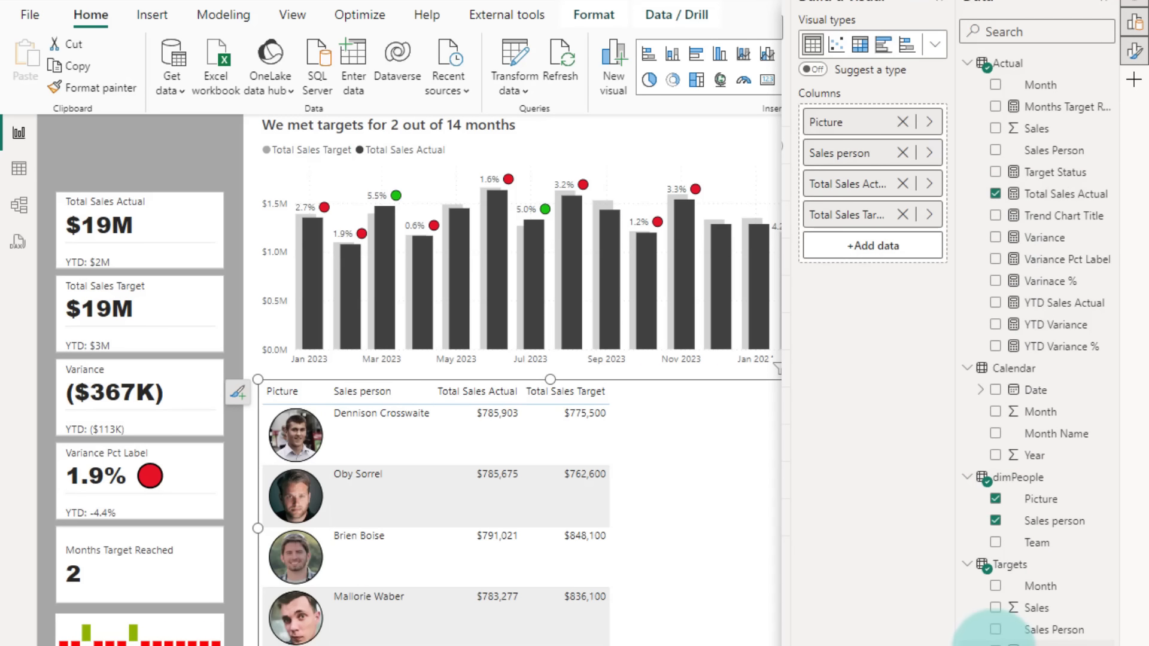
{"action": "left_click", "coordinate": [995, 281]}
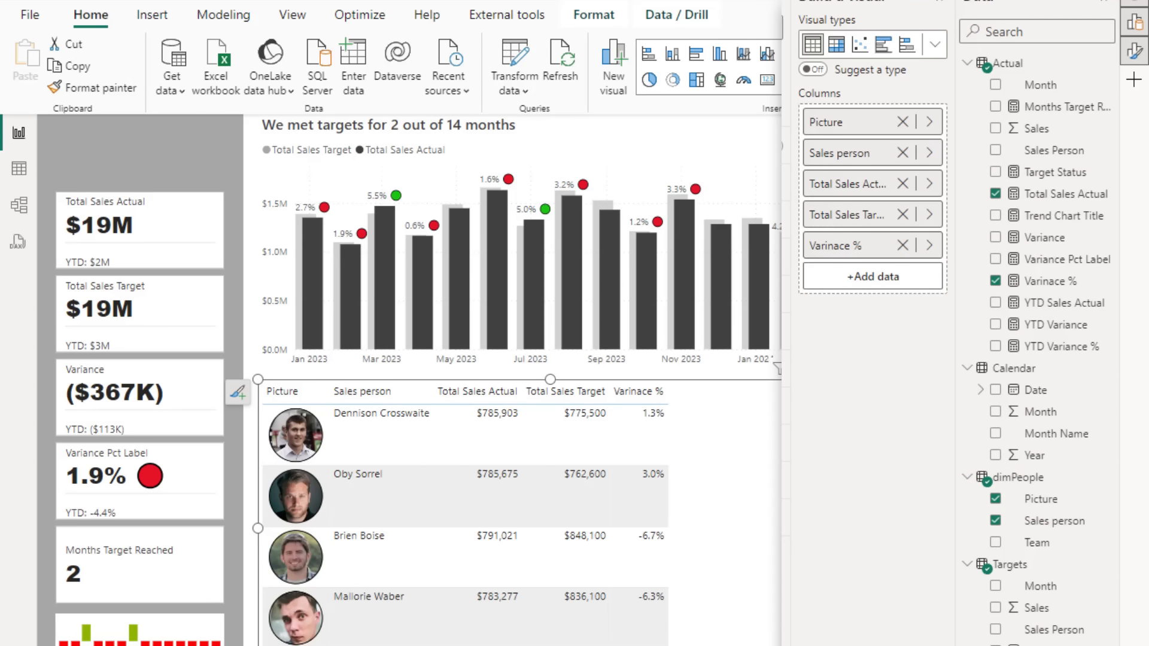
Set the table's image height to 24 px and turn off its totals.
{"action": "left_click", "coordinate": [451, 550]}
{"action": "left_click", "coordinate": [287, 446]}
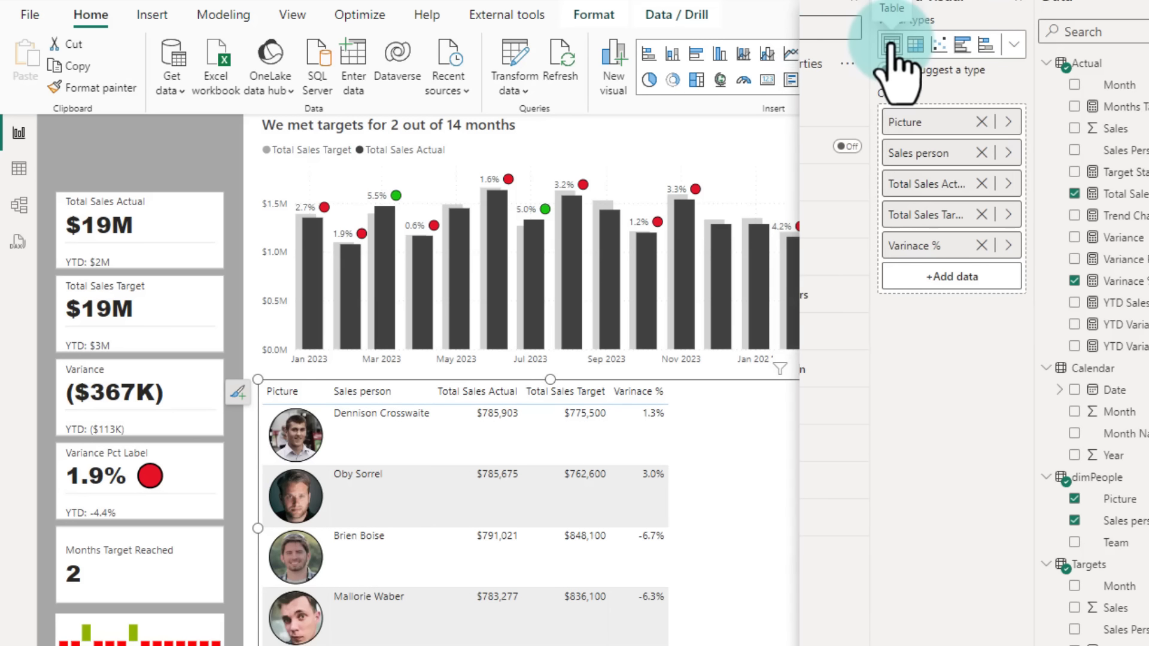
{"action": "type", "text": "image"}
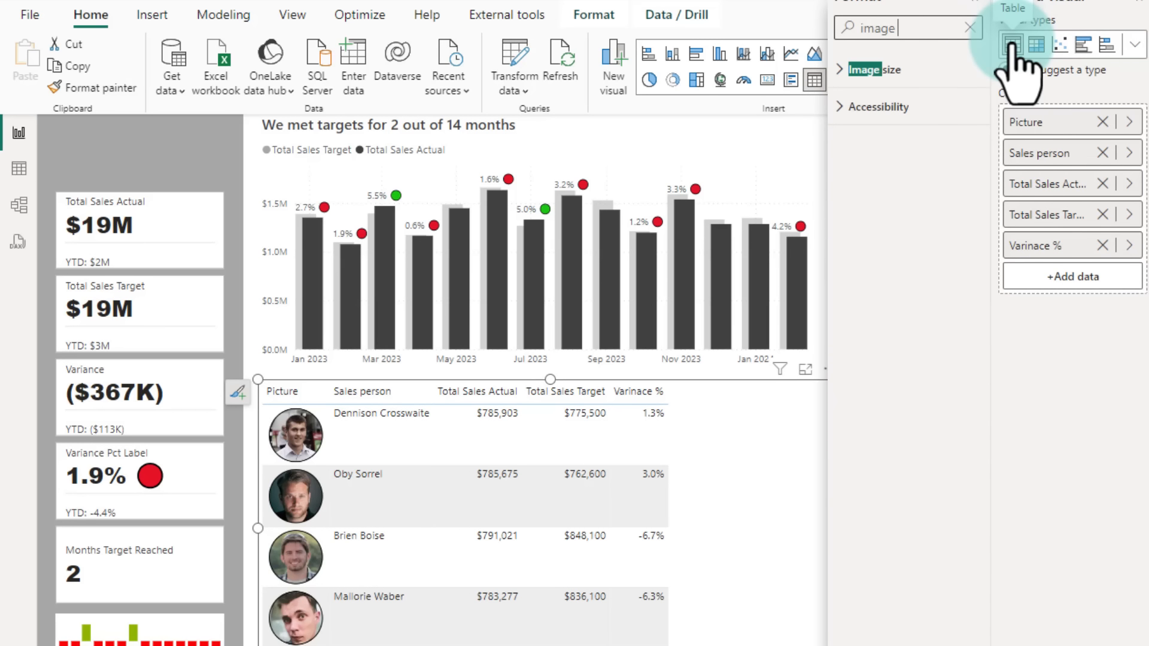
{"action": "left_click", "coordinate": [925, 70]}
{"action": "double_click", "coordinate": [854, 133]}
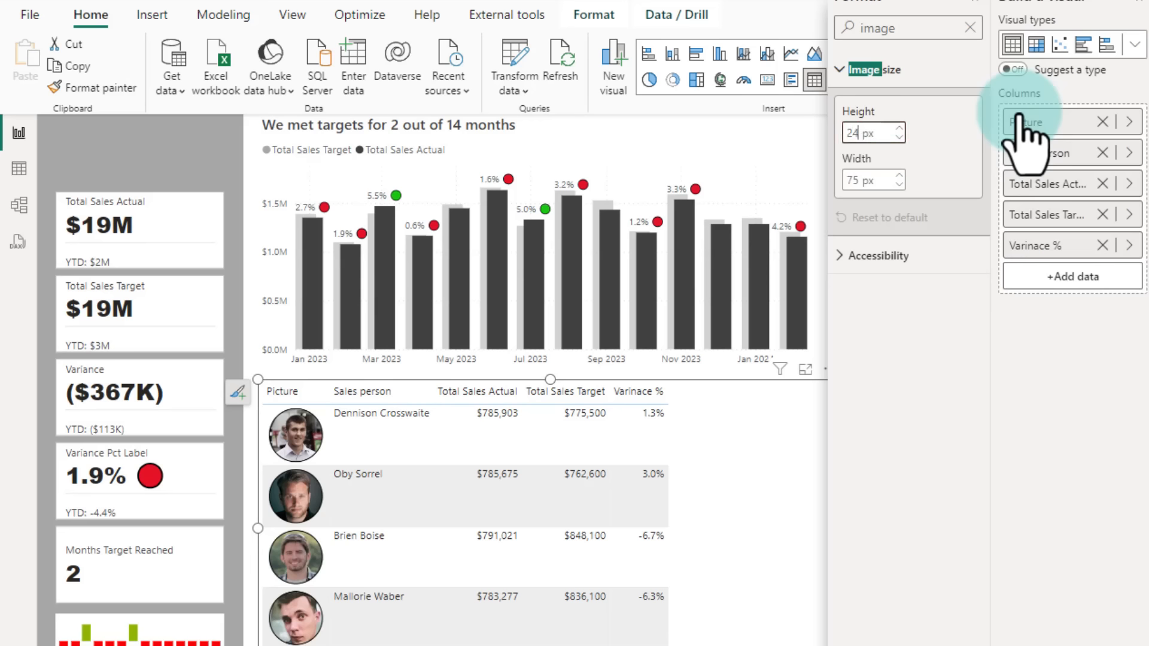
{"action": "type", "text": "24"}
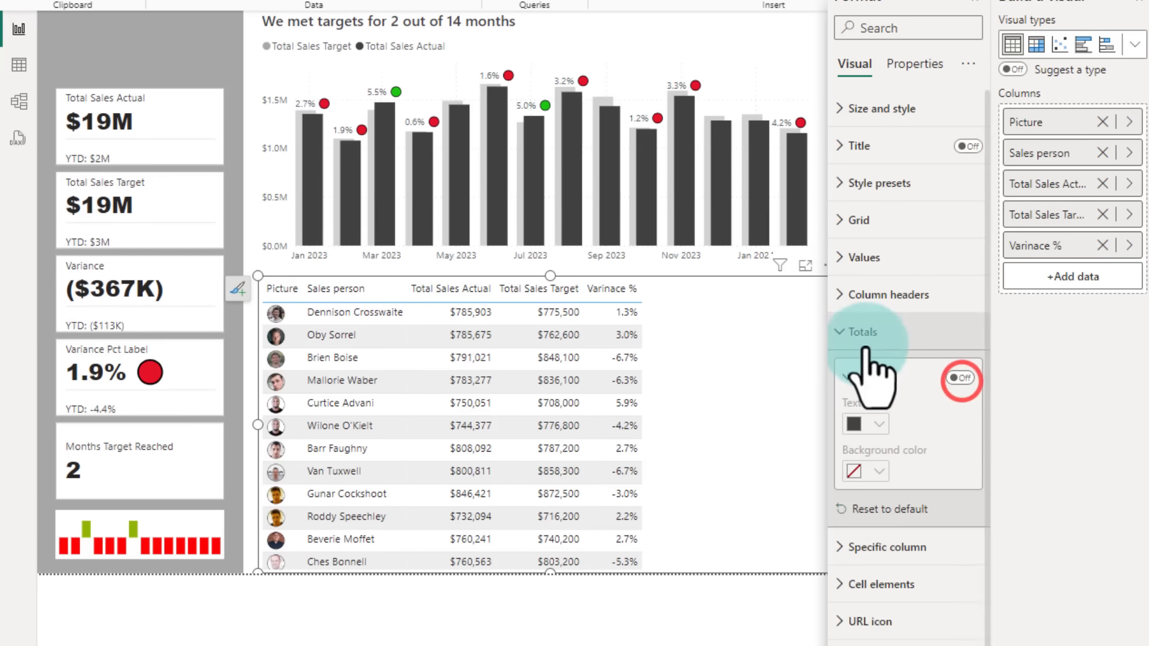
{"action": "left_click", "coordinate": [867, 341]}
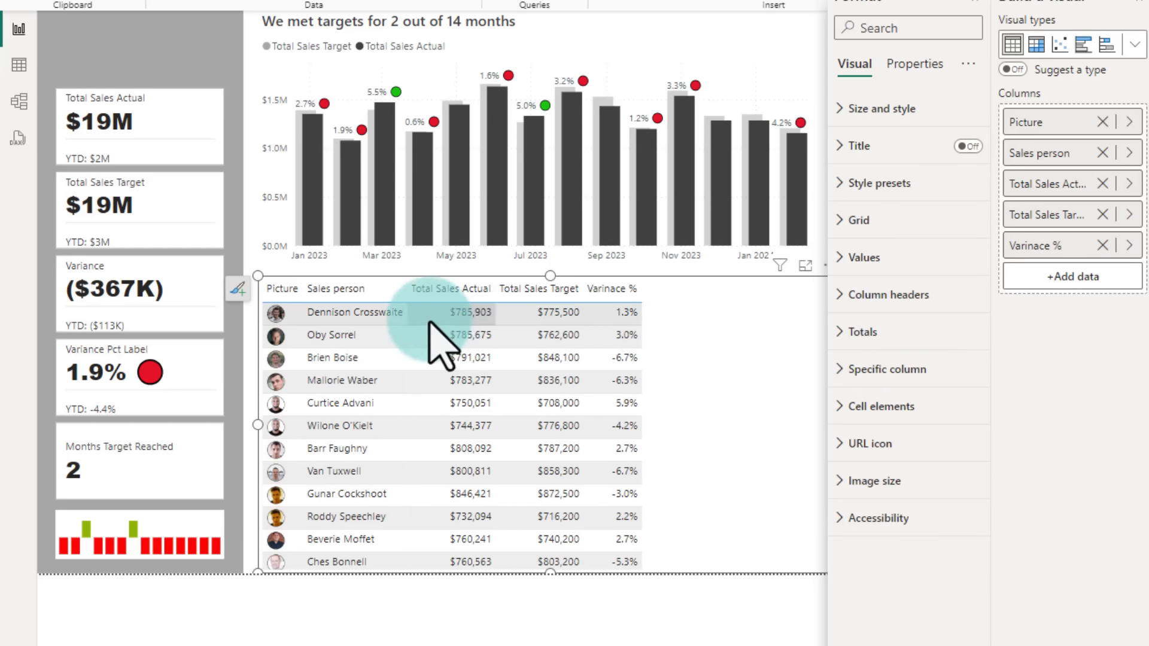
Set the display units of the table's Total Sales Actual and Total Sales Target values to Thousands.
{"action": "left_click", "coordinate": [889, 369]}
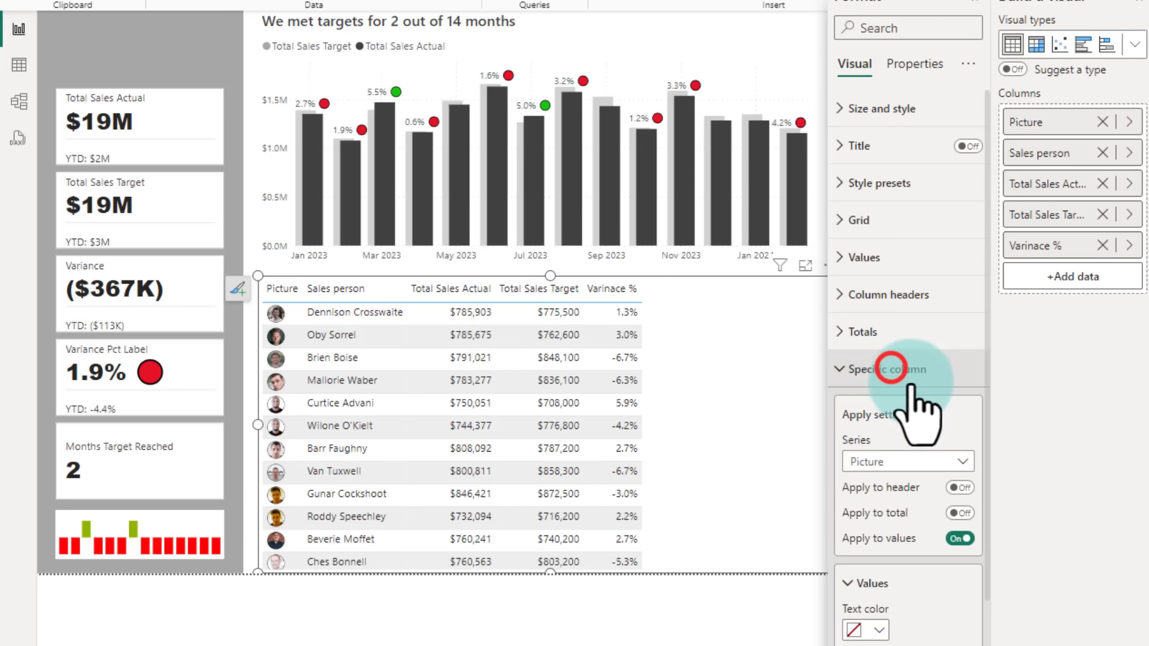
{"action": "scroll", "coordinate": [943, 443], "scroll_direction": "down", "scroll_amount": 3}
{"action": "left_click", "coordinate": [908, 278]}
{"action": "left_click", "coordinate": [933, 341]}
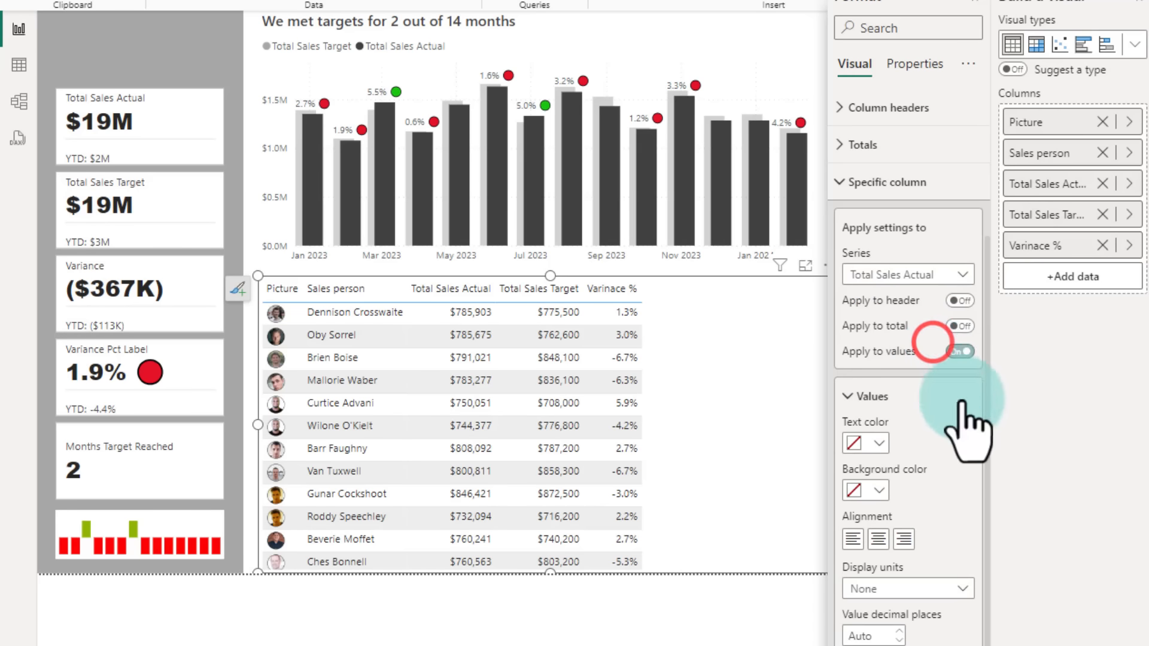
{"action": "left_click", "coordinate": [960, 353]}
{"action": "scroll", "coordinate": [949, 539], "scroll_direction": "down", "scroll_amount": 2}
{"action": "left_click", "coordinate": [875, 494]}
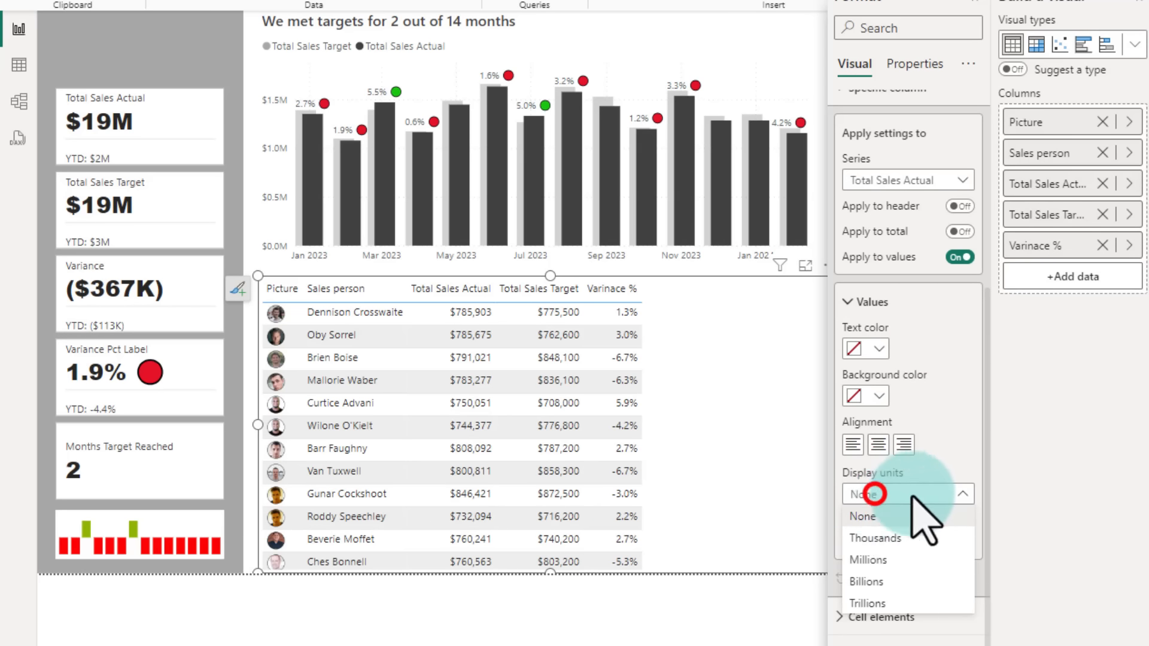
{"action": "left_click", "coordinate": [896, 541]}
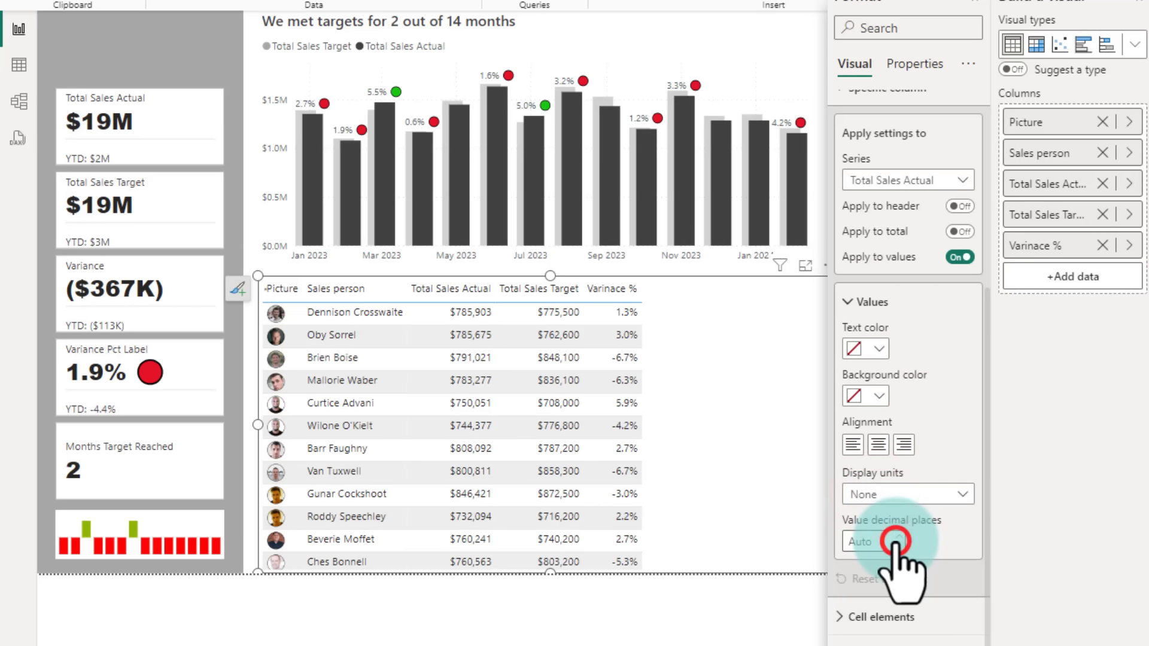
{"action": "left_click", "coordinate": [898, 493]}
{"action": "left_click", "coordinate": [883, 532]}
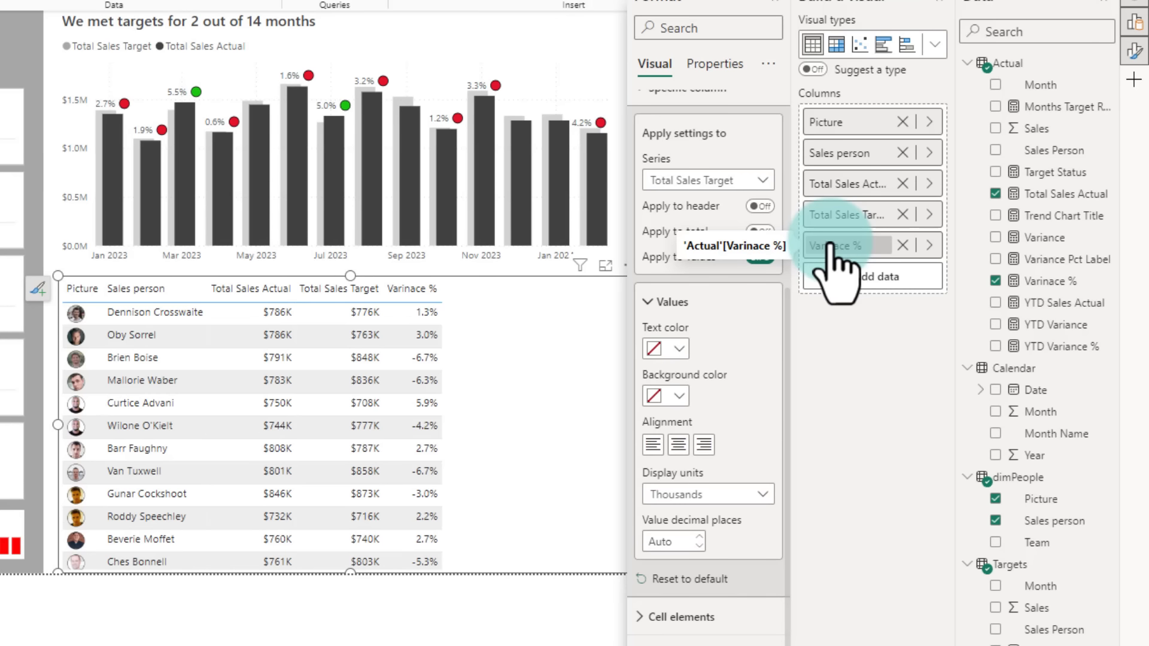
Apply data bars to the table's Varinace % column, with green positive bars and red negative bars.
{"action": "right_click", "coordinate": [832, 247]}
{"action": "mouse_move", "coordinate": [961, 340]}
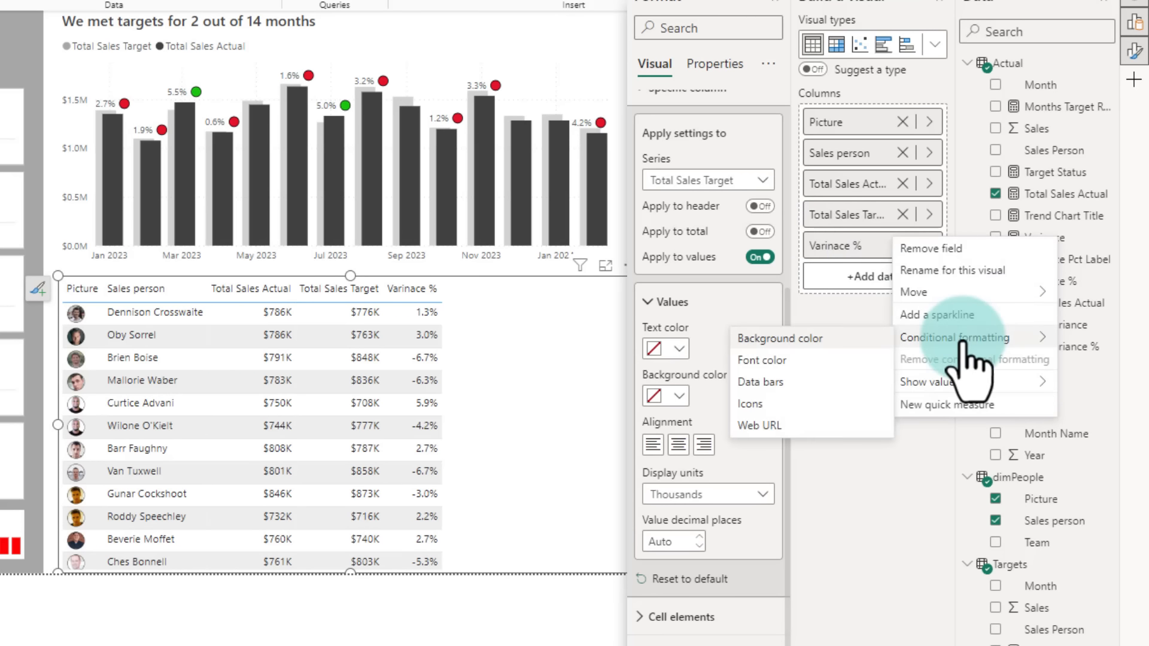
{"action": "left_click", "coordinate": [789, 382]}
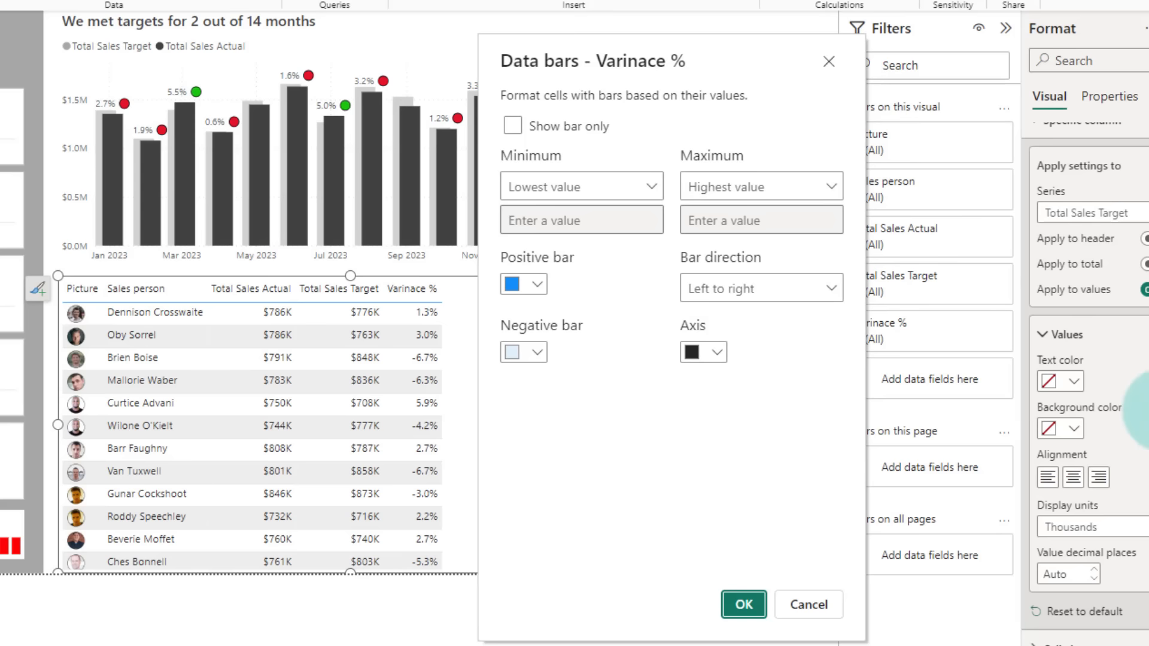
{"action": "left_click", "coordinate": [537, 285]}
{"action": "left_click", "coordinate": [645, 329]}
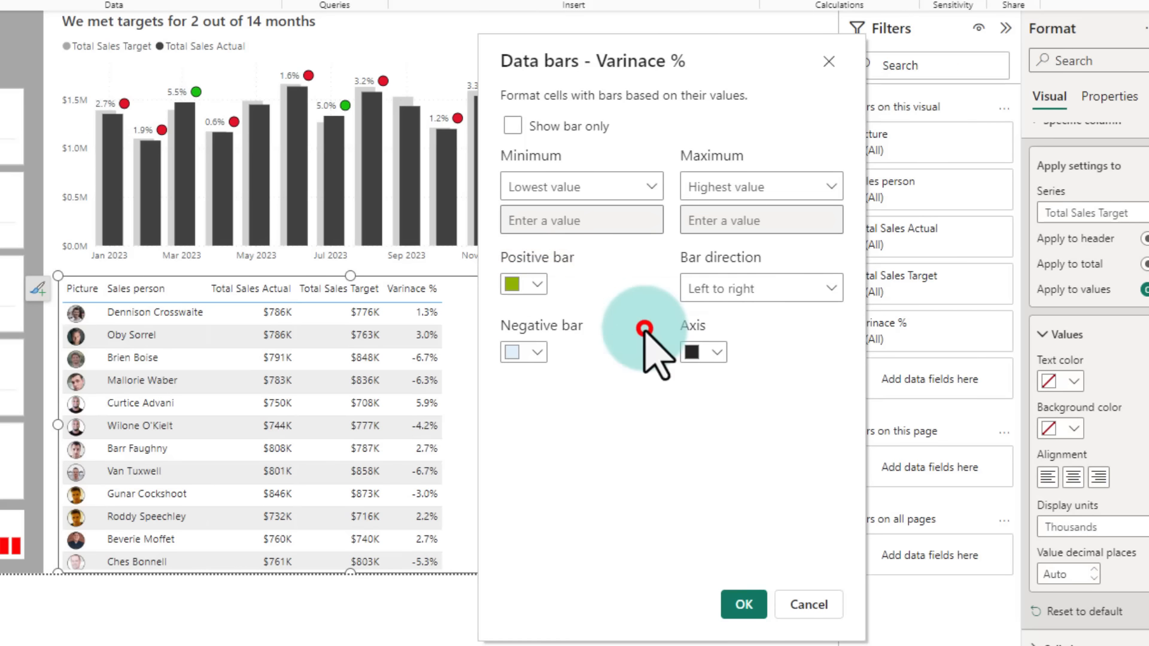
{"action": "left_click", "coordinate": [524, 352]}
{"action": "left_click", "coordinate": [621, 87]}
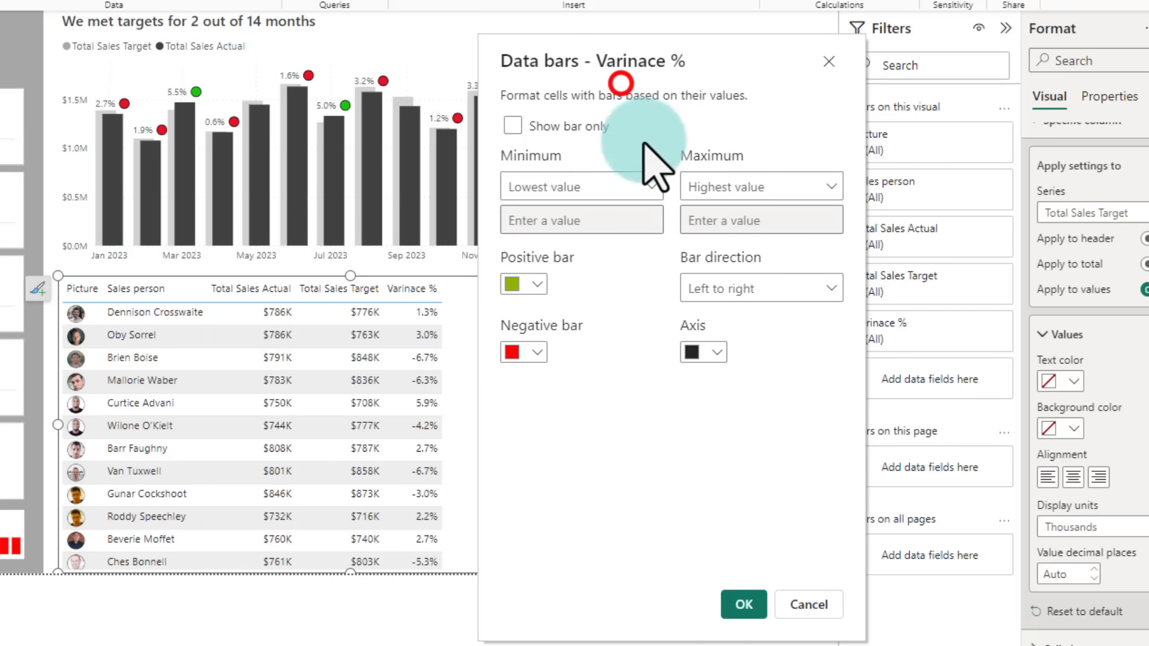
{"action": "left_click", "coordinate": [757, 603]}
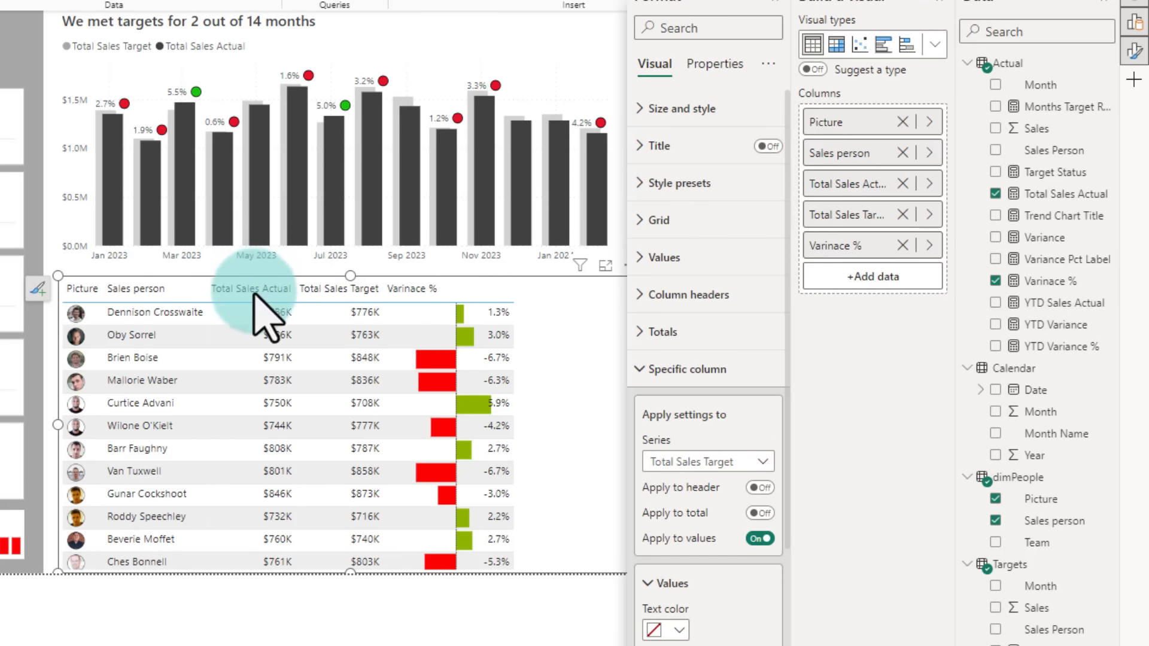
Apply dark grey data bars to the table's Total Sales Actual column.
{"action": "right_click", "coordinate": [866, 191]}
{"action": "mouse_move", "coordinate": [1026, 276]}
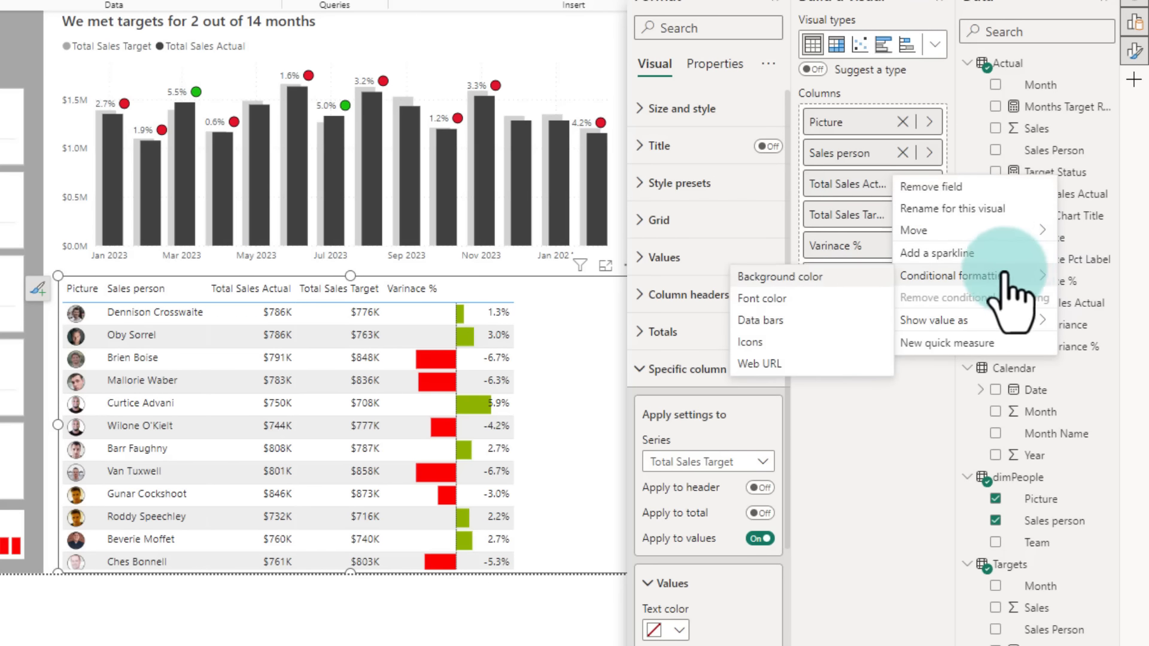
{"action": "left_click", "coordinate": [762, 316]}
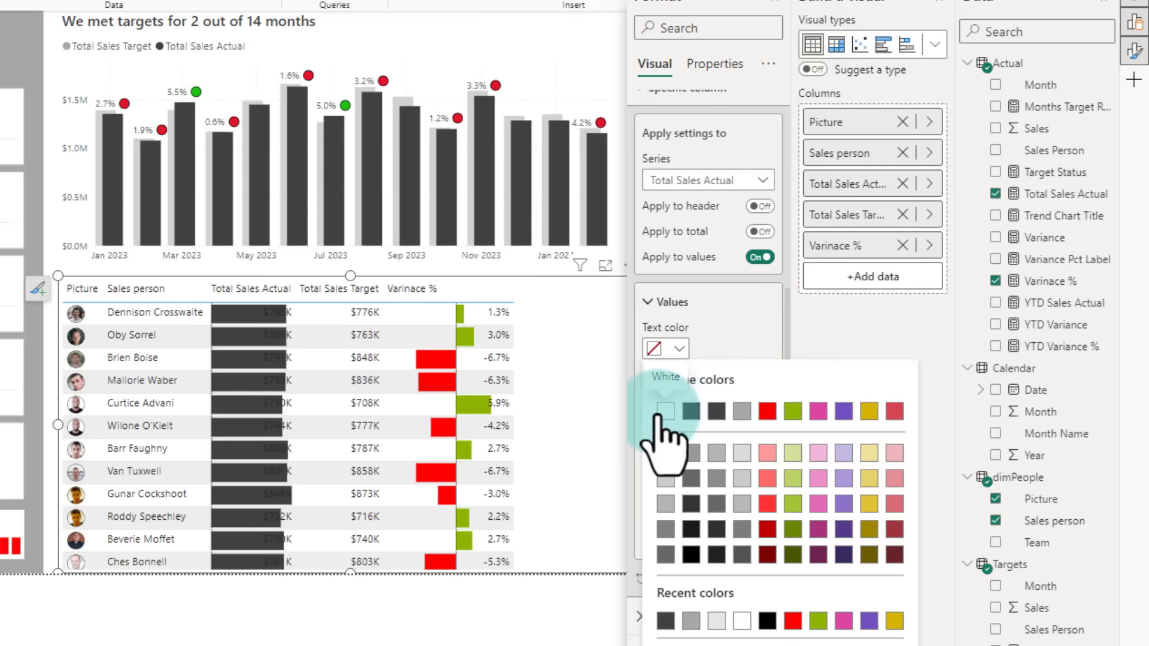
Make the table's Total Sales Actual values white and left-aligned.
{"action": "left_click", "coordinate": [665, 410]}
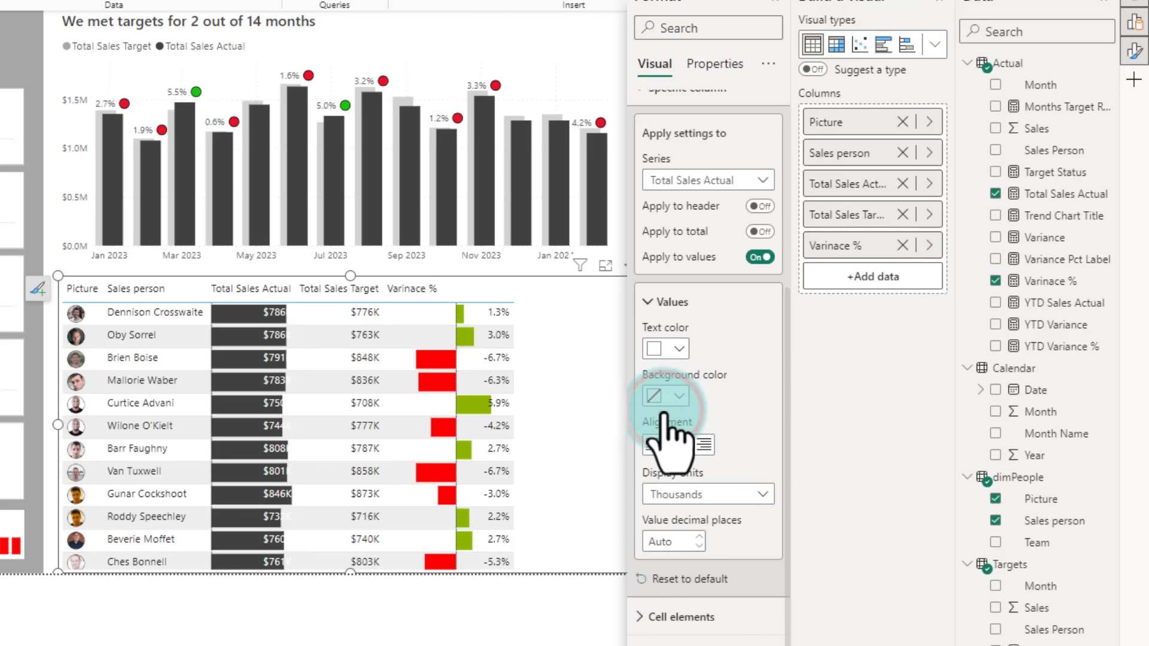
{"action": "left_click", "coordinate": [653, 444]}
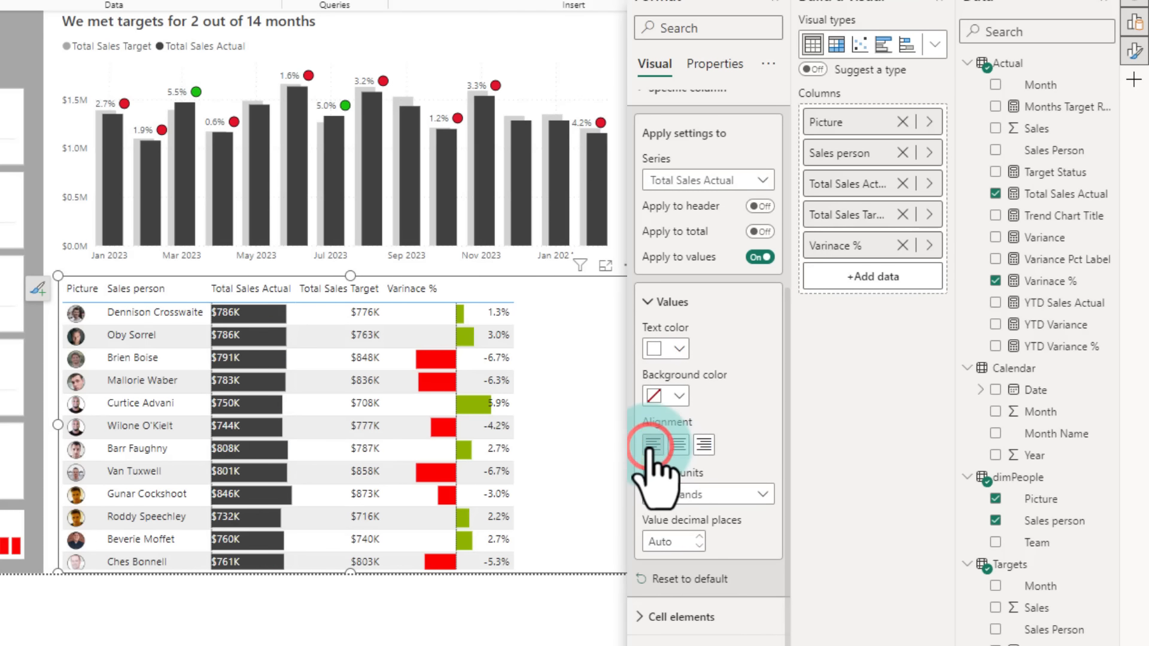
{"action": "left_click", "coordinate": [422, 605]}
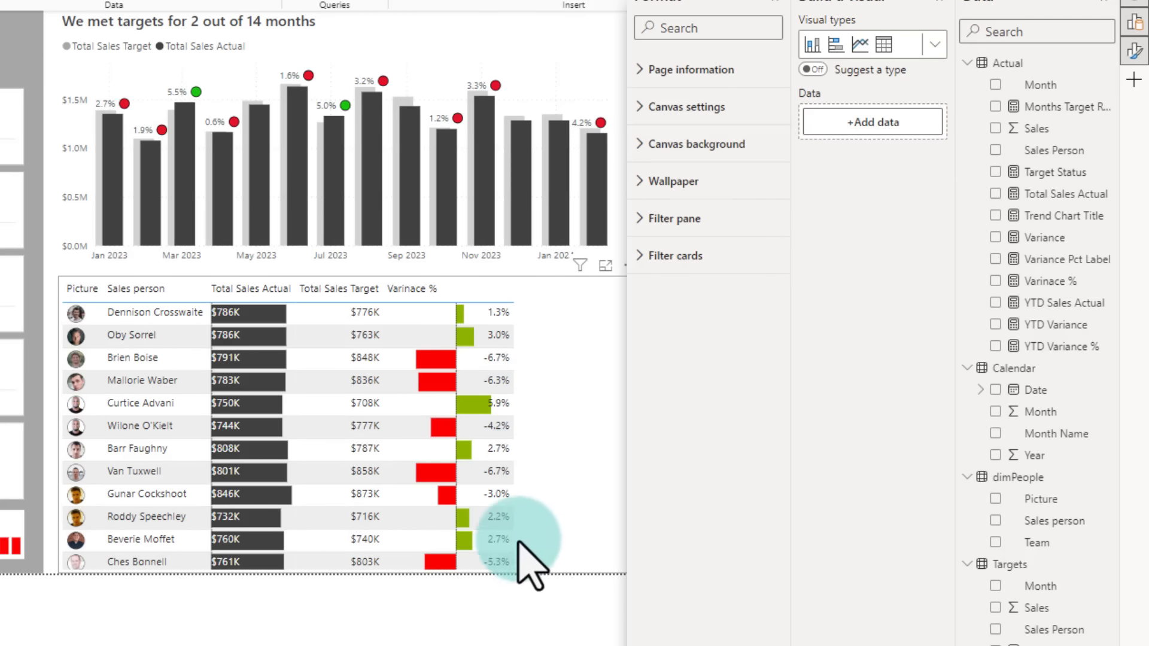
Add a sparkline column to the salesperson table with Total Sales Actual on the Y-axis and the Calendar table's Date on the X-axis.
{"action": "left_click", "coordinate": [568, 319]}
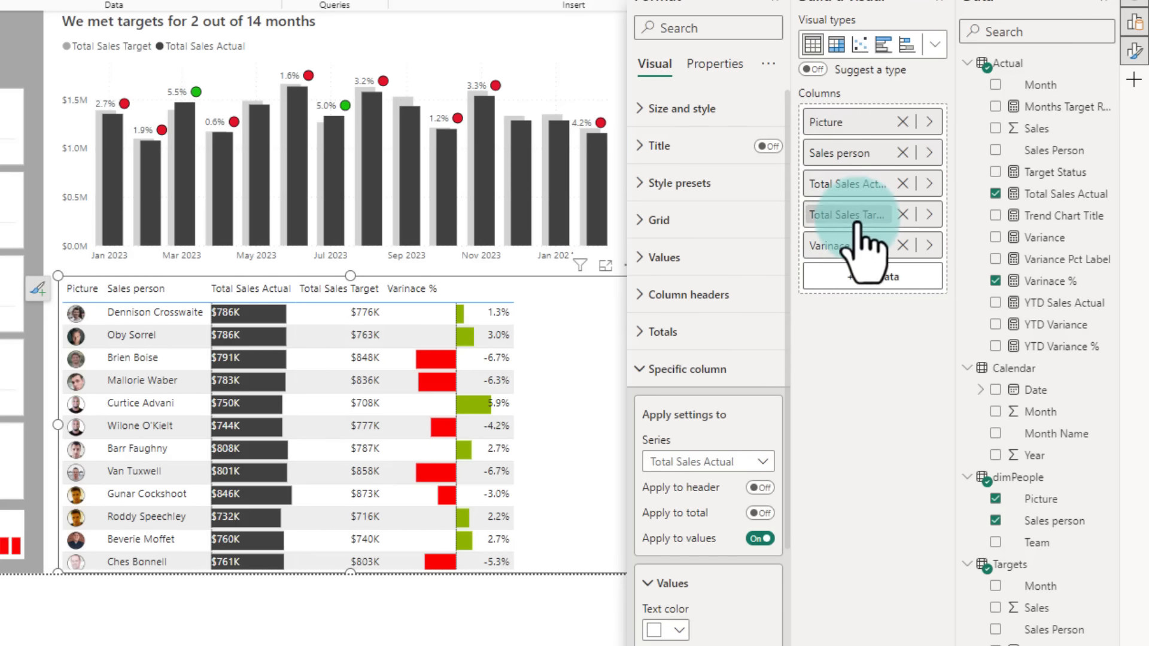
{"action": "right_click", "coordinate": [891, 242]}
{"action": "left_click", "coordinate": [992, 312]}
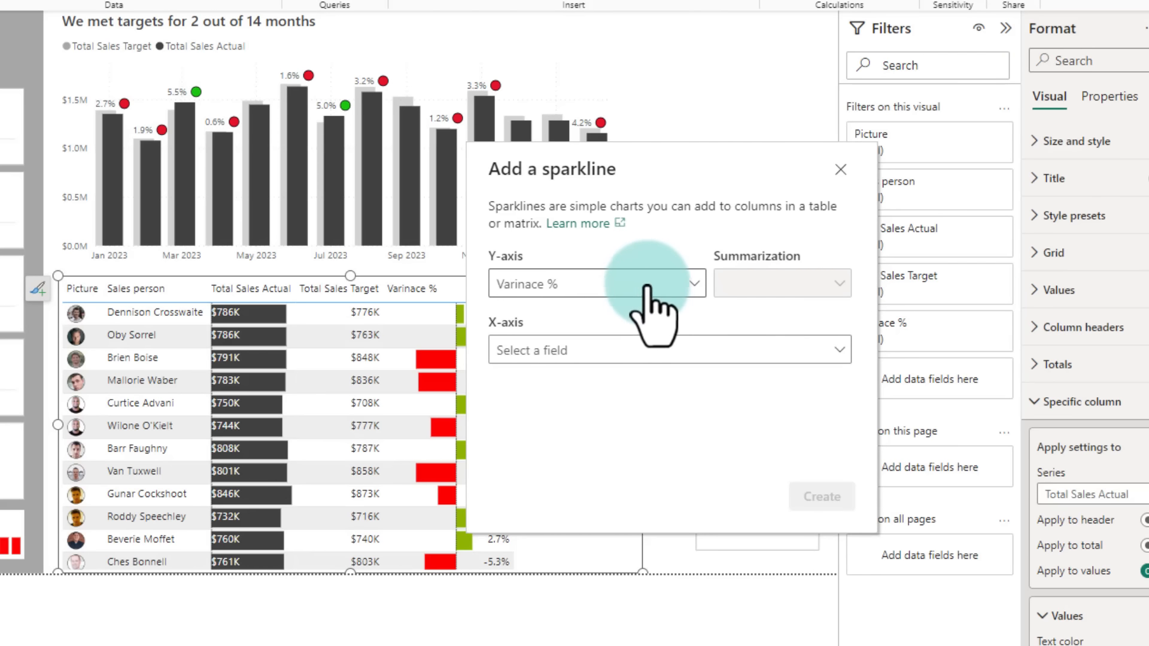
{"action": "left_click", "coordinate": [648, 286]}
{"action": "left_click", "coordinate": [501, 347]}
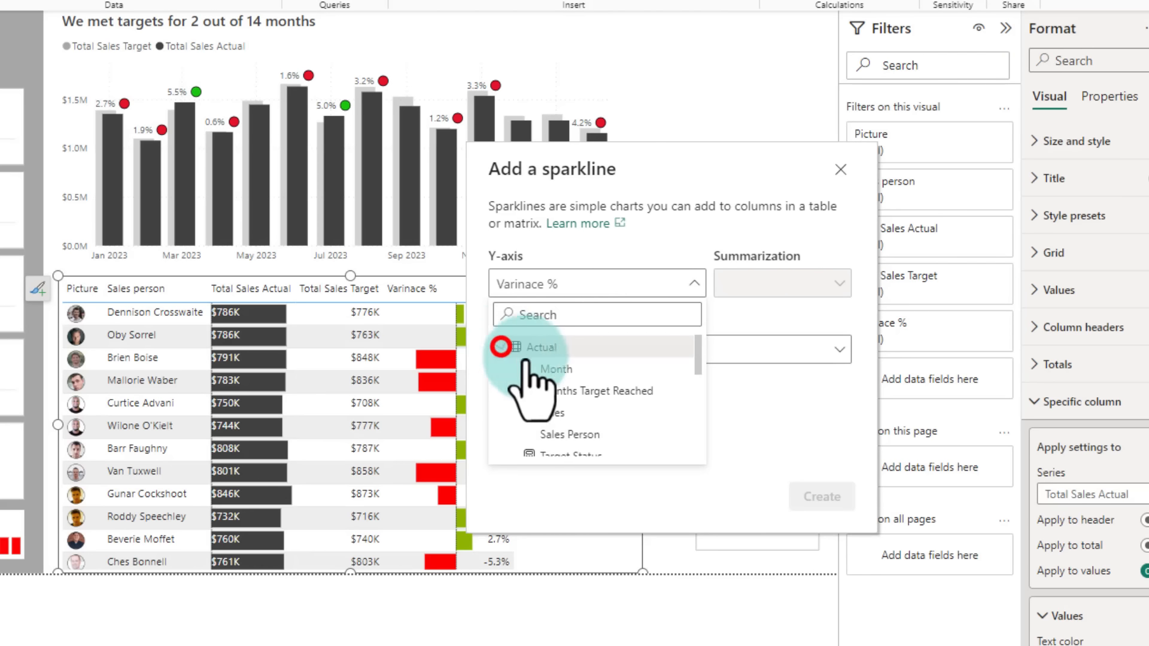
{"action": "scroll", "coordinate": [605, 400], "scroll_direction": "down", "scroll_amount": 1}
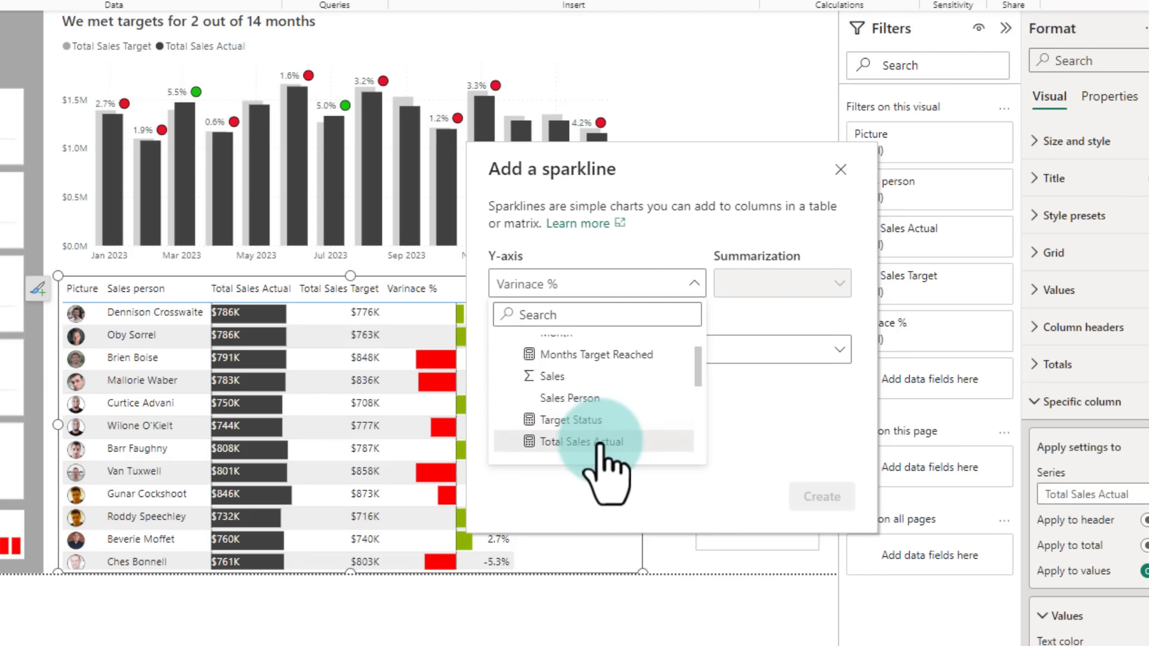
{"action": "left_click", "coordinate": [601, 443]}
{"action": "left_click", "coordinate": [620, 352]}
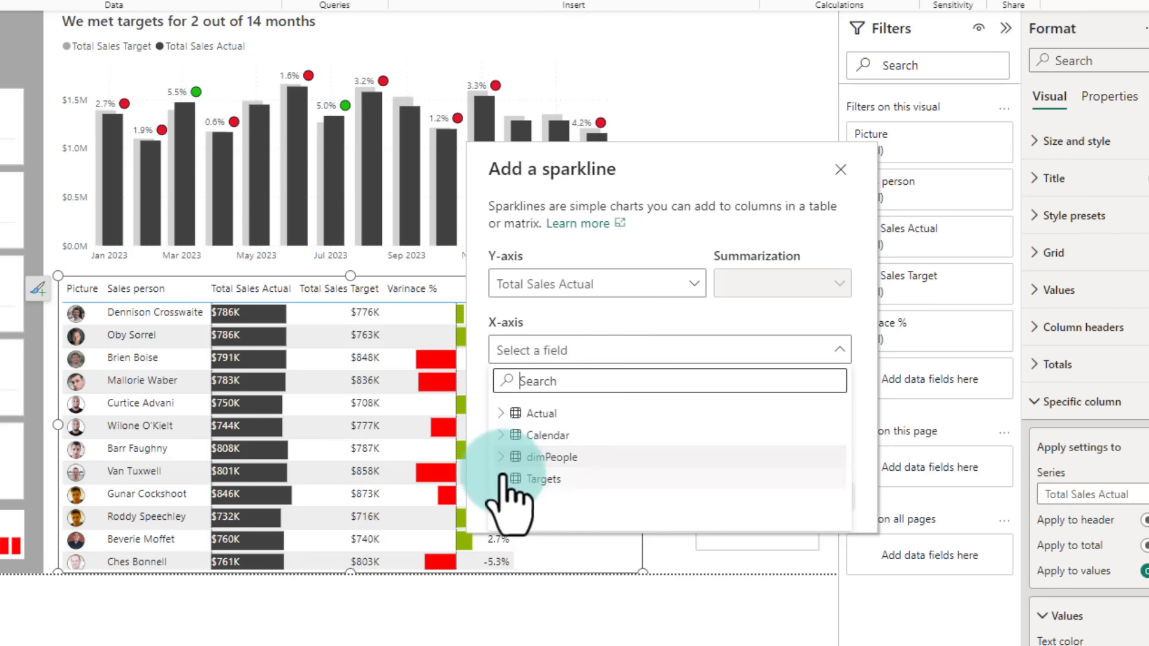
{"action": "left_click", "coordinate": [501, 435]}
{"action": "left_click", "coordinate": [556, 455]}
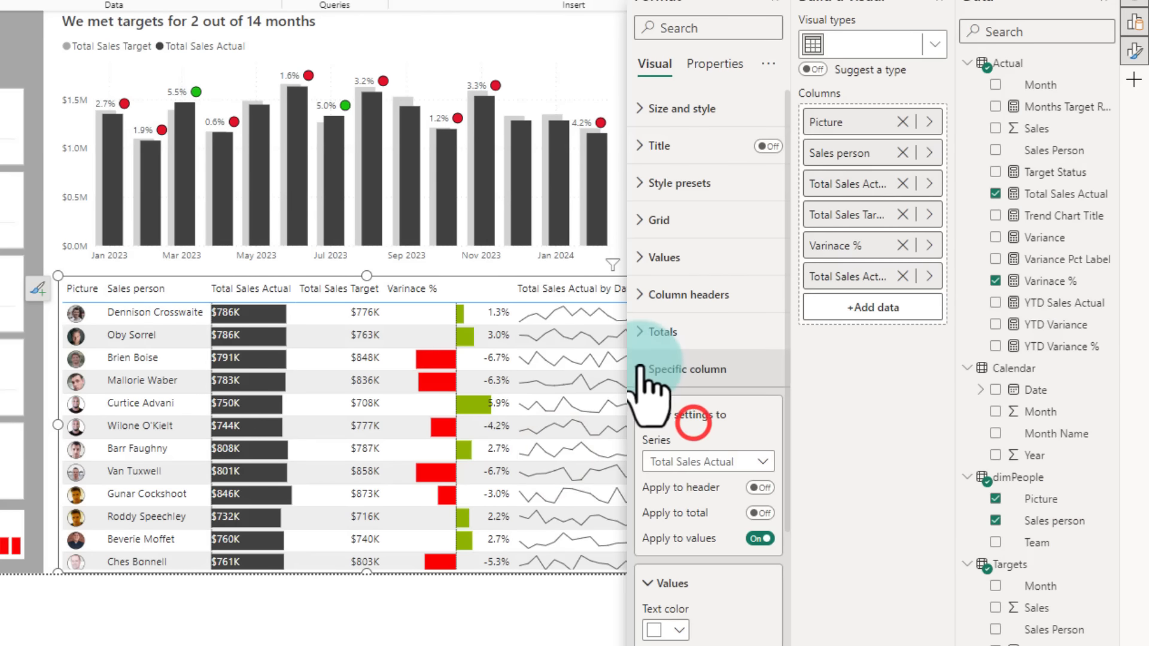
Mark the sparklines' highest points in green and rename the table's sales and sparkline columns Actual, Target and Trend.
{"action": "left_click", "coordinate": [721, 374]}
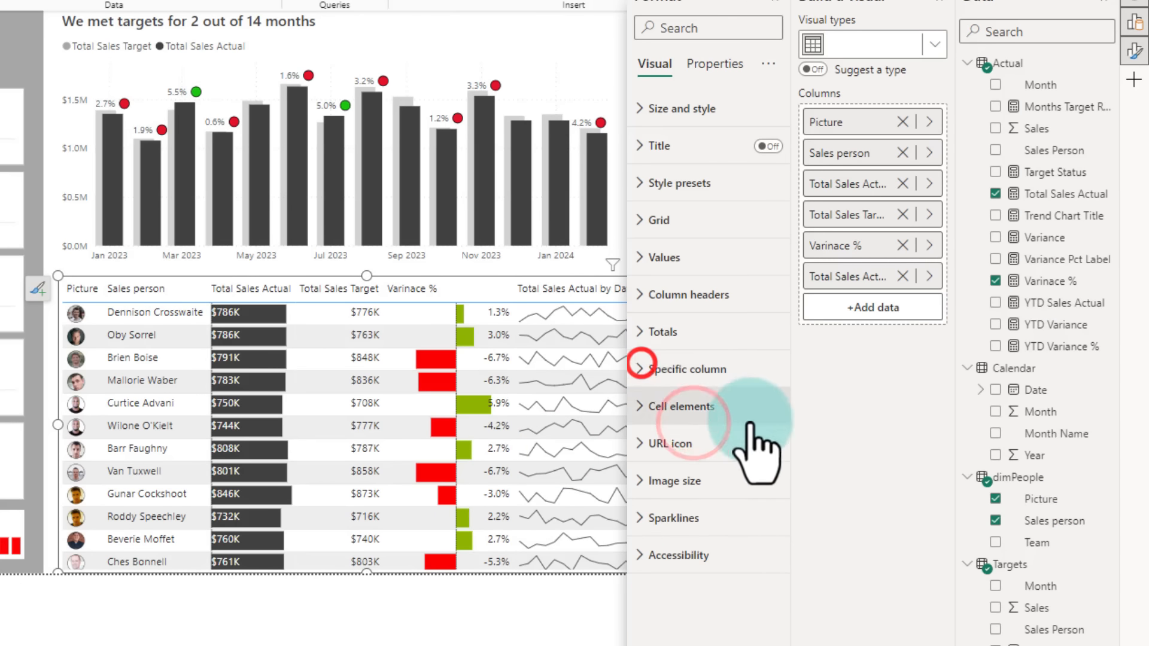
{"action": "left_click", "coordinate": [675, 515]}
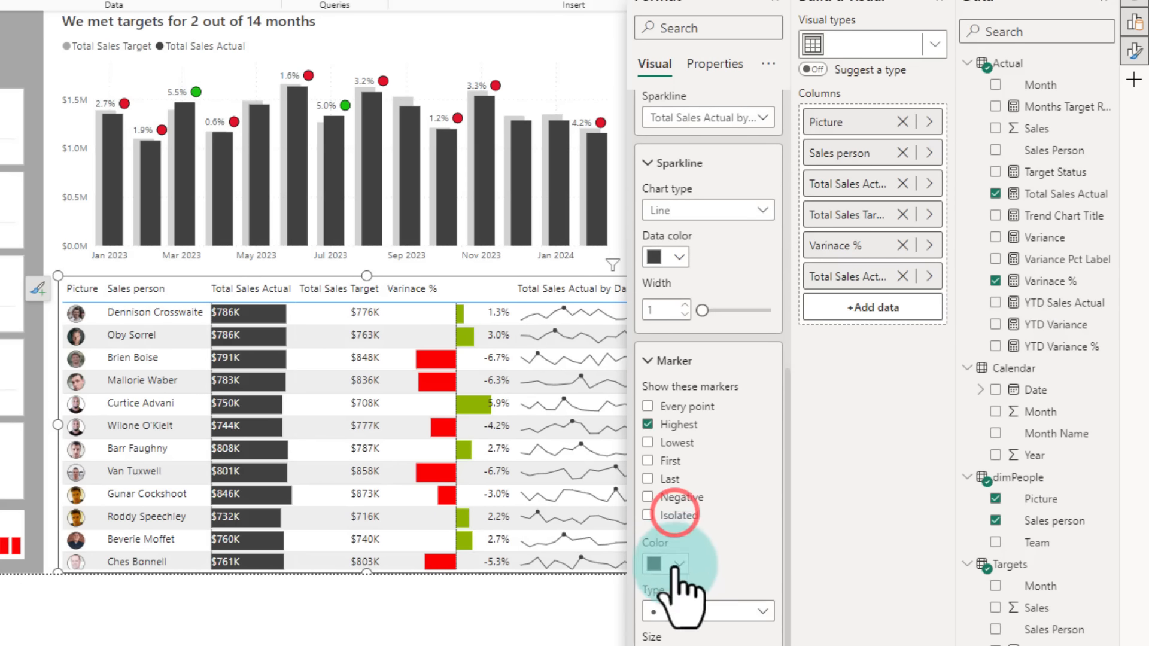
{"action": "left_click", "coordinate": [676, 564]}
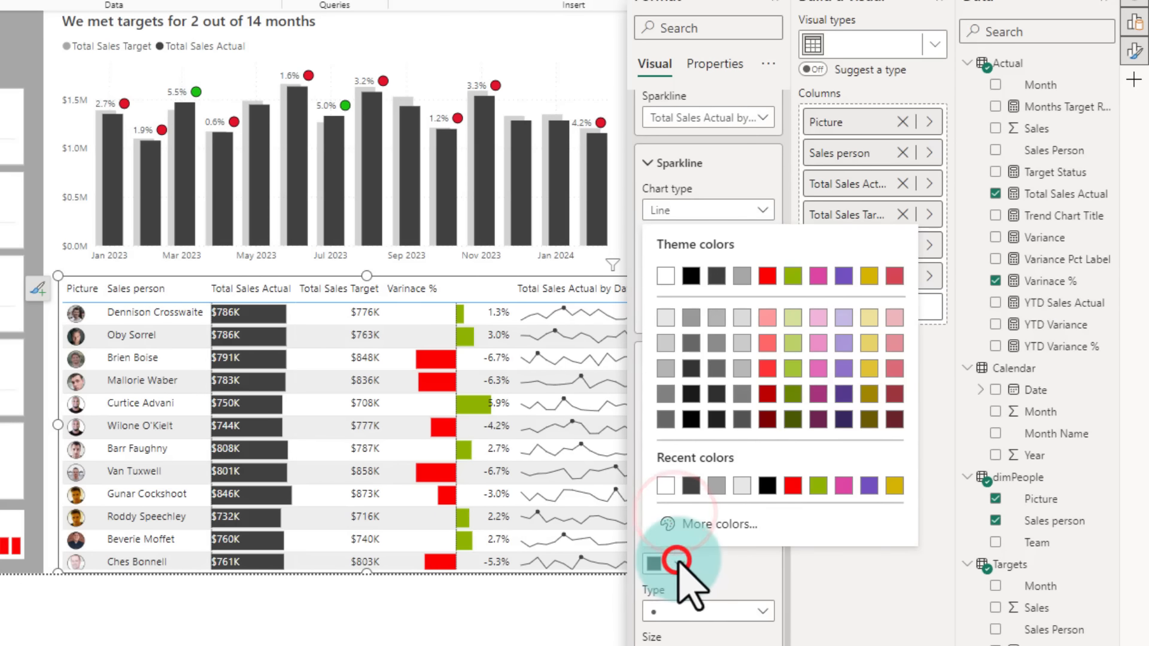
{"action": "left_click", "coordinate": [793, 280]}
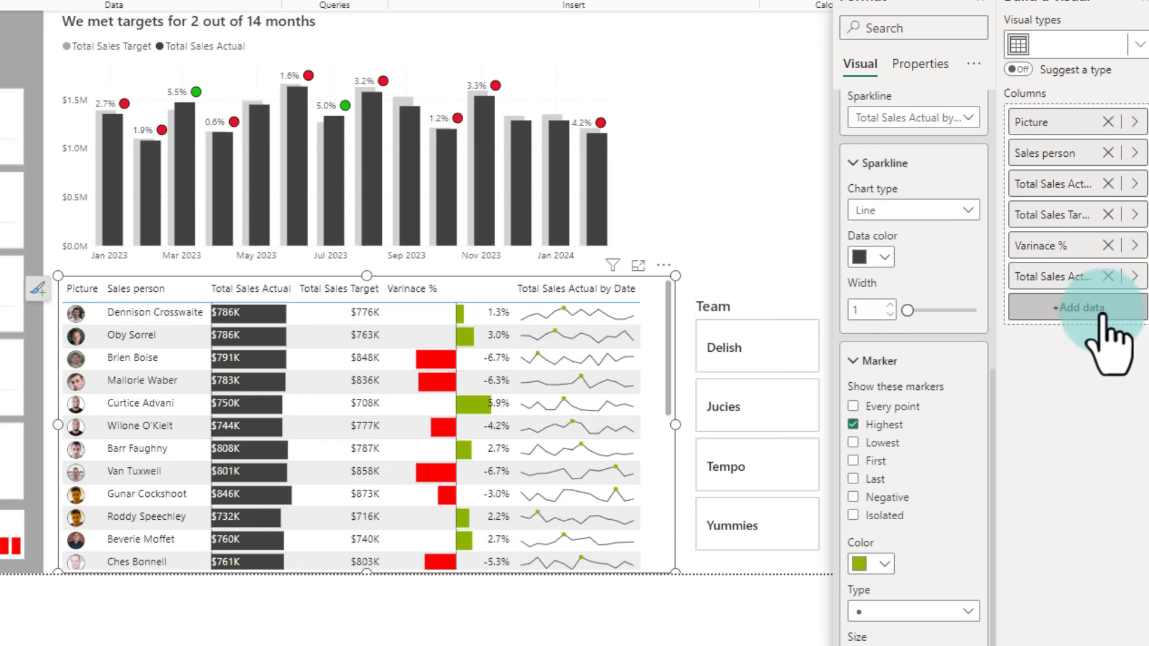
{"action": "left_click_drag", "start_coordinate": [1049, 185], "coordinate": [1049, 184]}
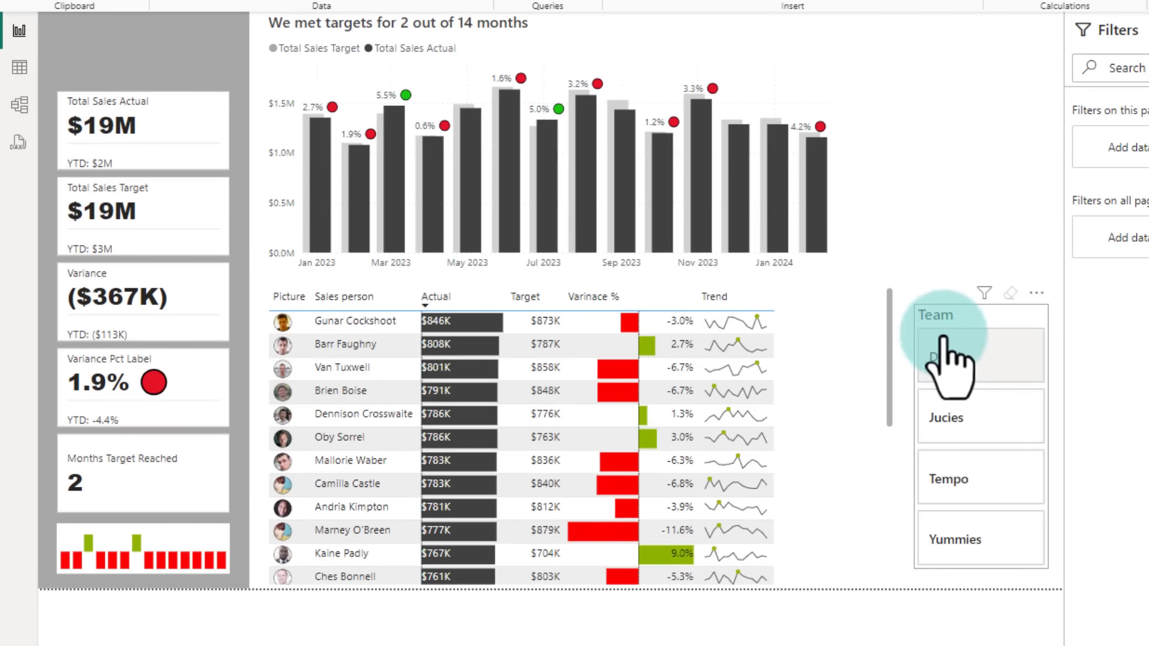
Test the Team slicer by filtering the dashboard to Jucies, Tempo and Yummies in turn, and clear the selection.
{"action": "left_click", "coordinate": [968, 425]}
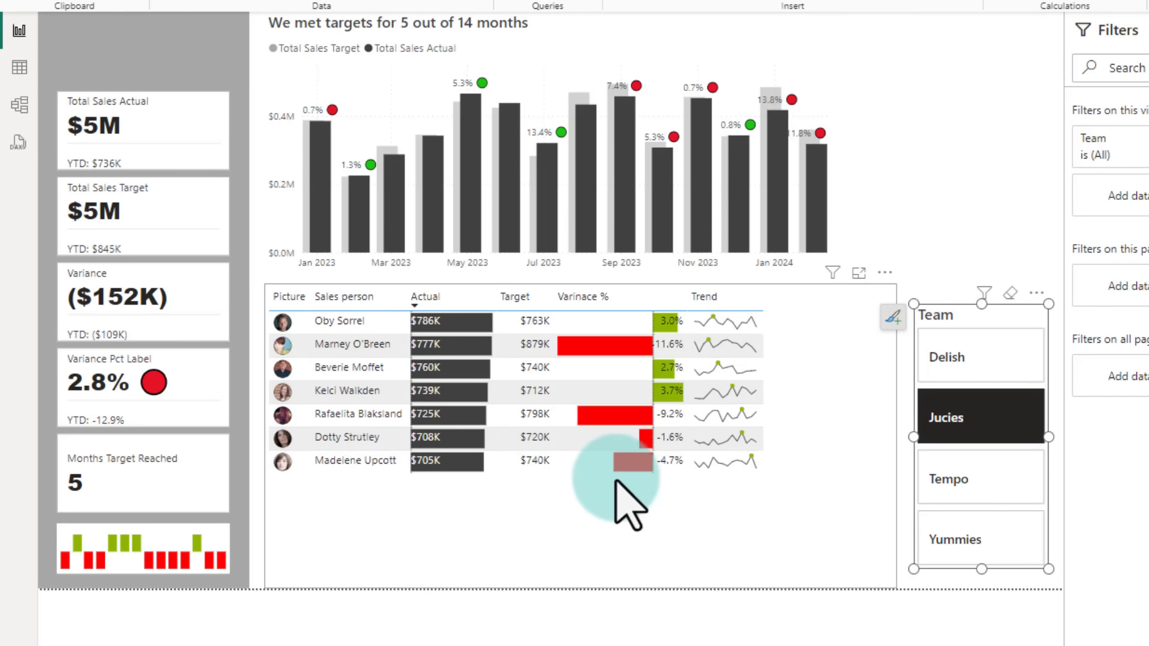
{"action": "left_click", "coordinate": [968, 479]}
{"action": "left_click", "coordinate": [983, 548]}
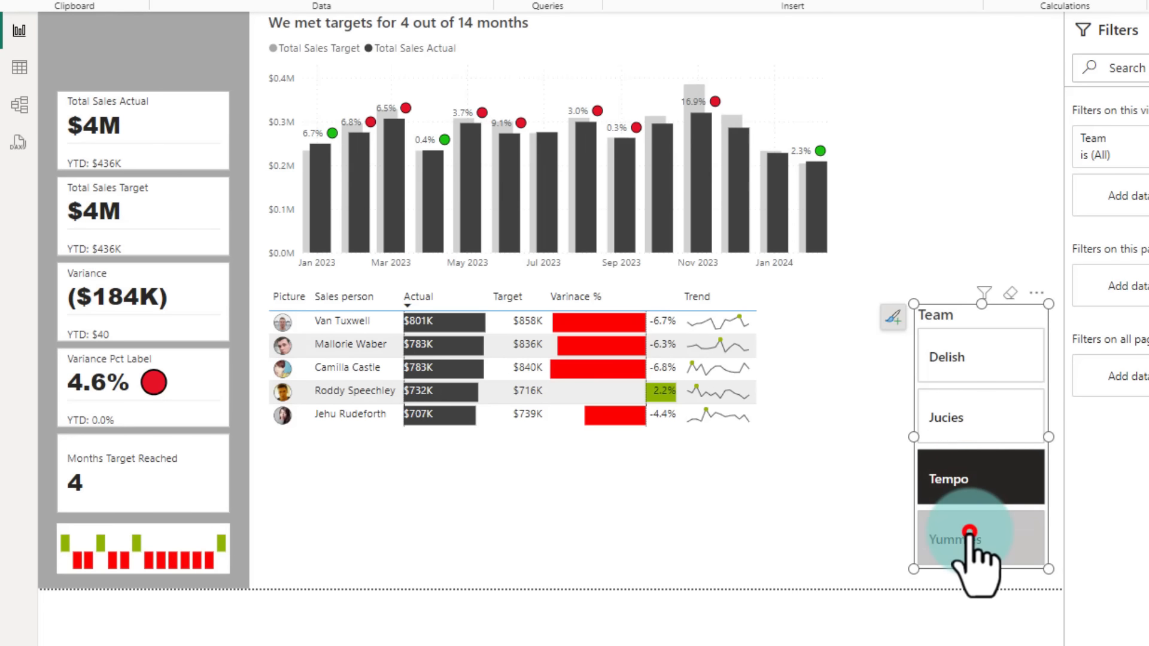
{"action": "left_click", "coordinate": [1010, 293]}
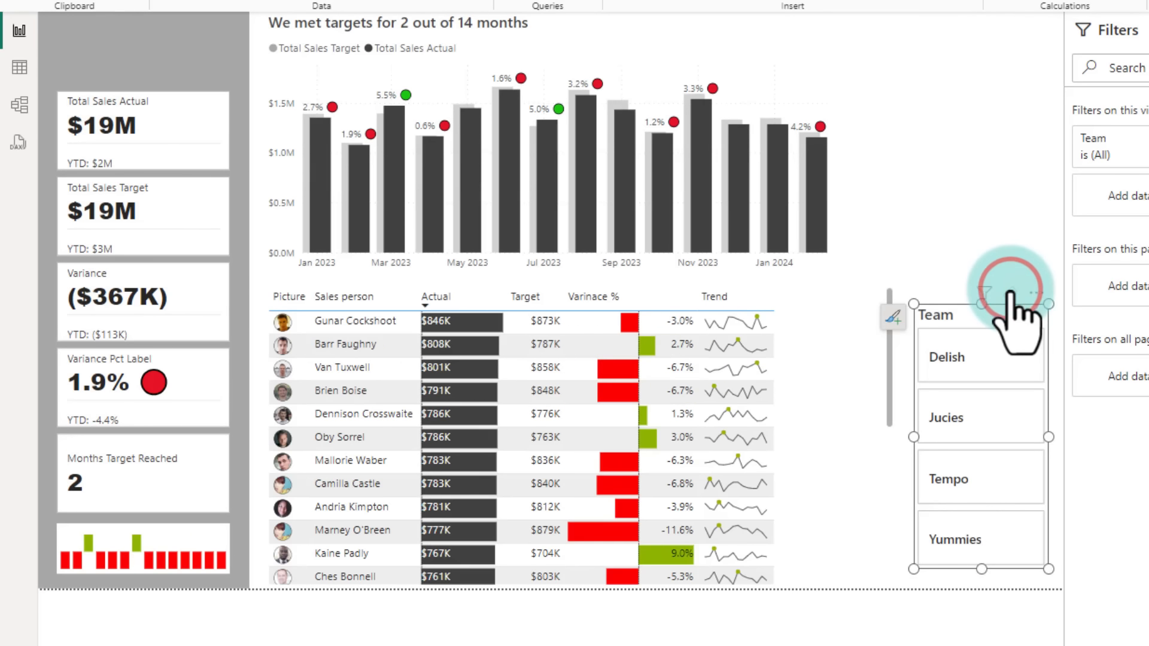
{"action": "left_click", "coordinate": [965, 198]}
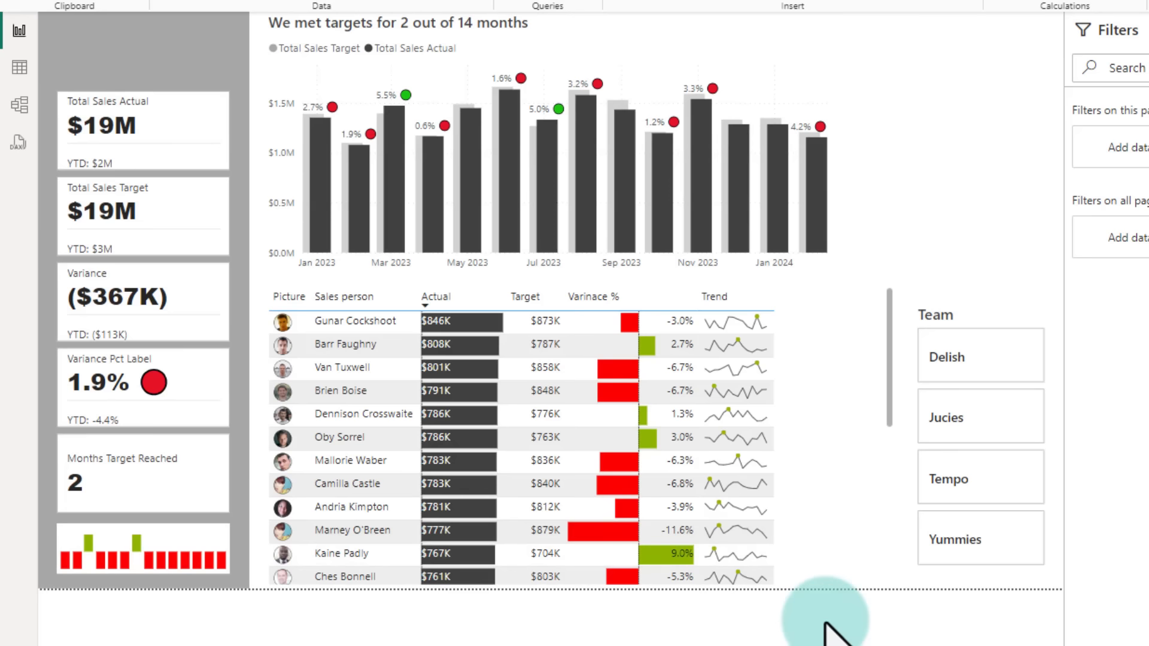
Test cross-filtering with the Jul 2023 column of the trend chart and the fourth salesperson in the table, clearing each selection.
{"action": "left_click", "coordinate": [552, 226]}
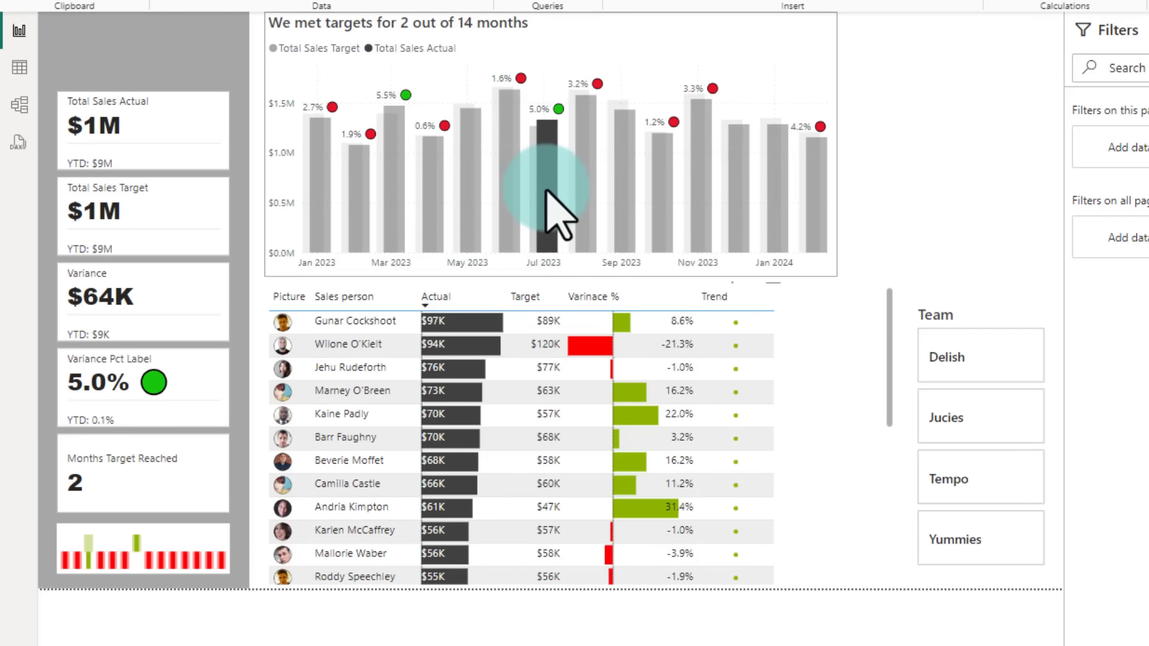
{"action": "left_click", "coordinate": [501, 632]}
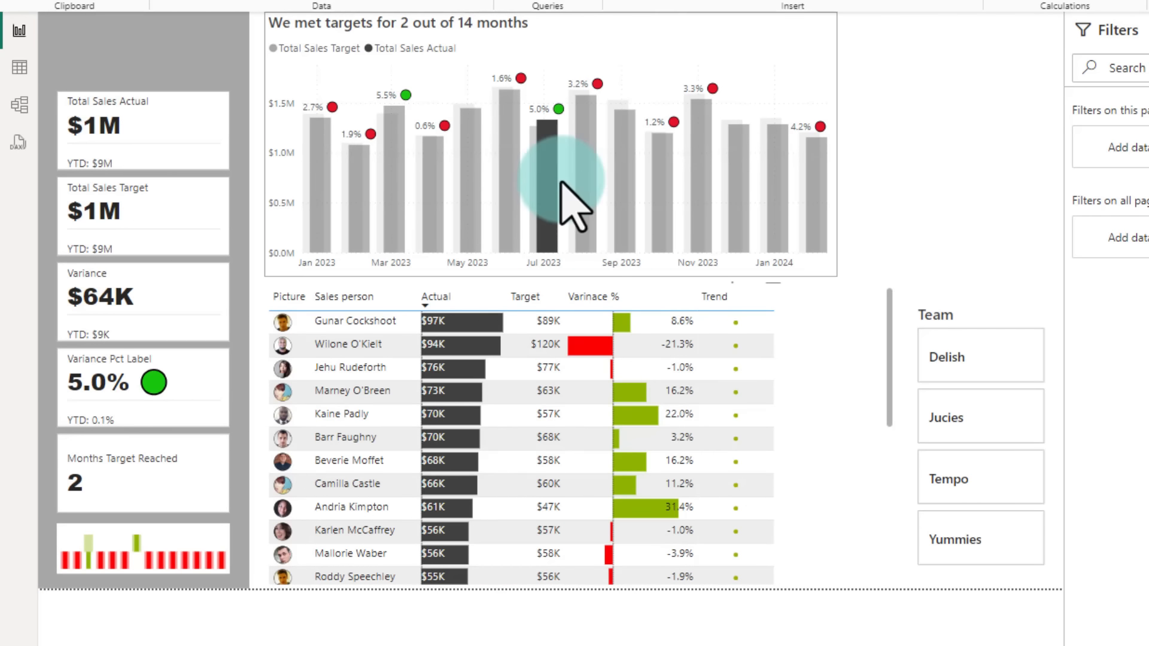
{"action": "left_click", "coordinate": [546, 246]}
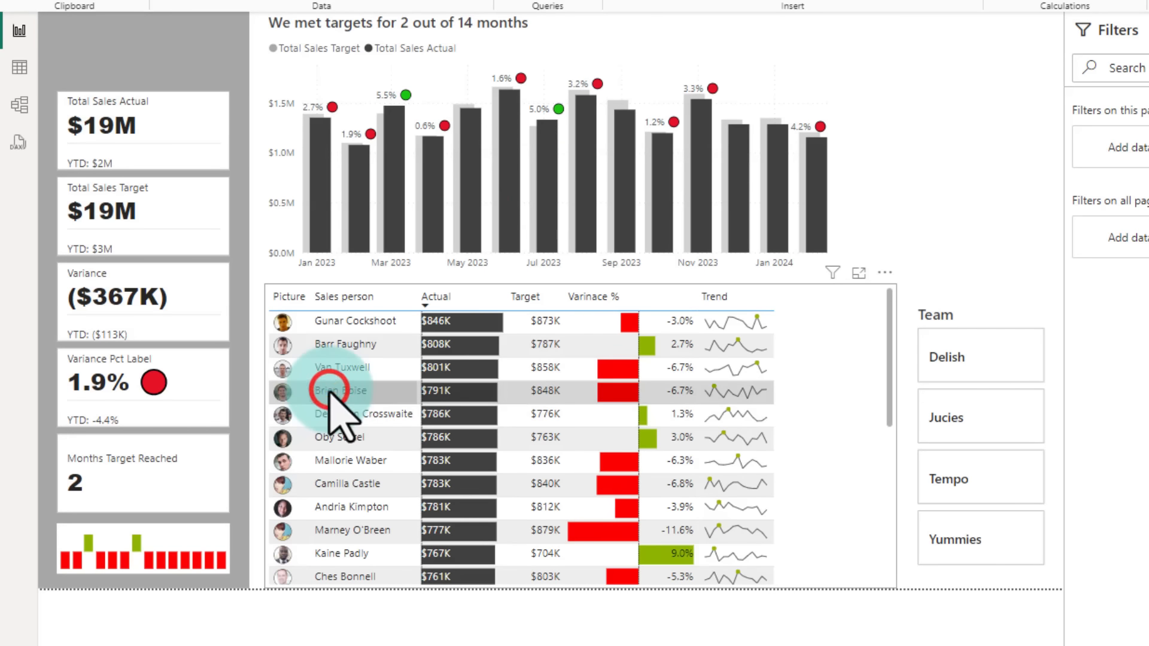
{"action": "left_click", "coordinate": [328, 390]}
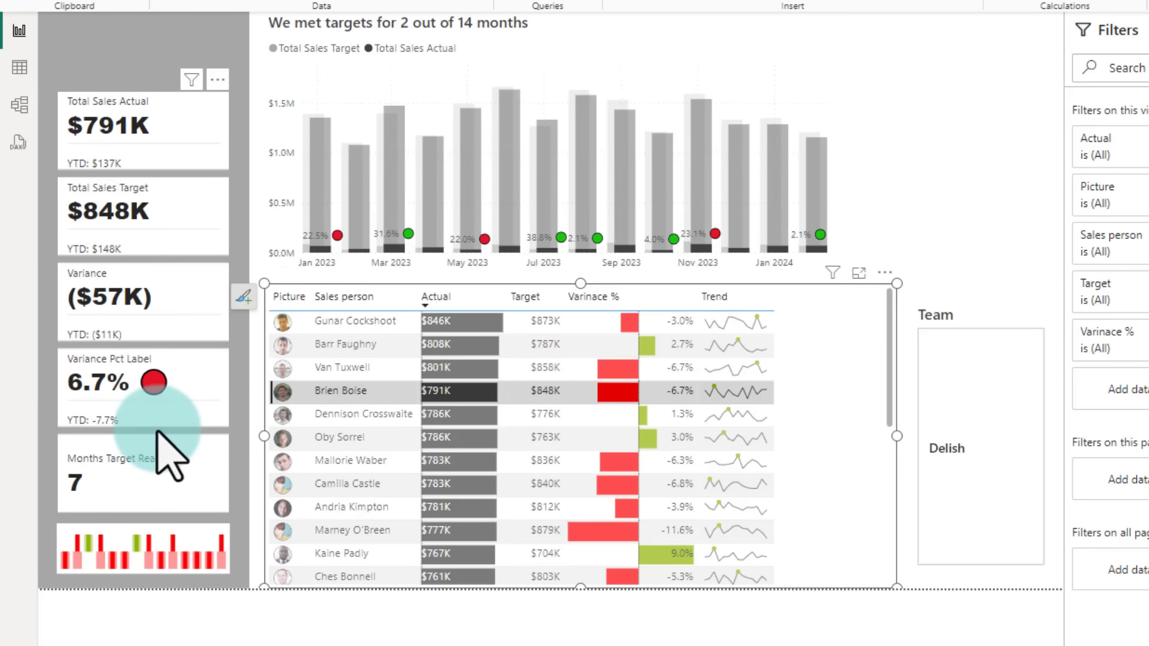
{"action": "left_click", "coordinate": [390, 396]}
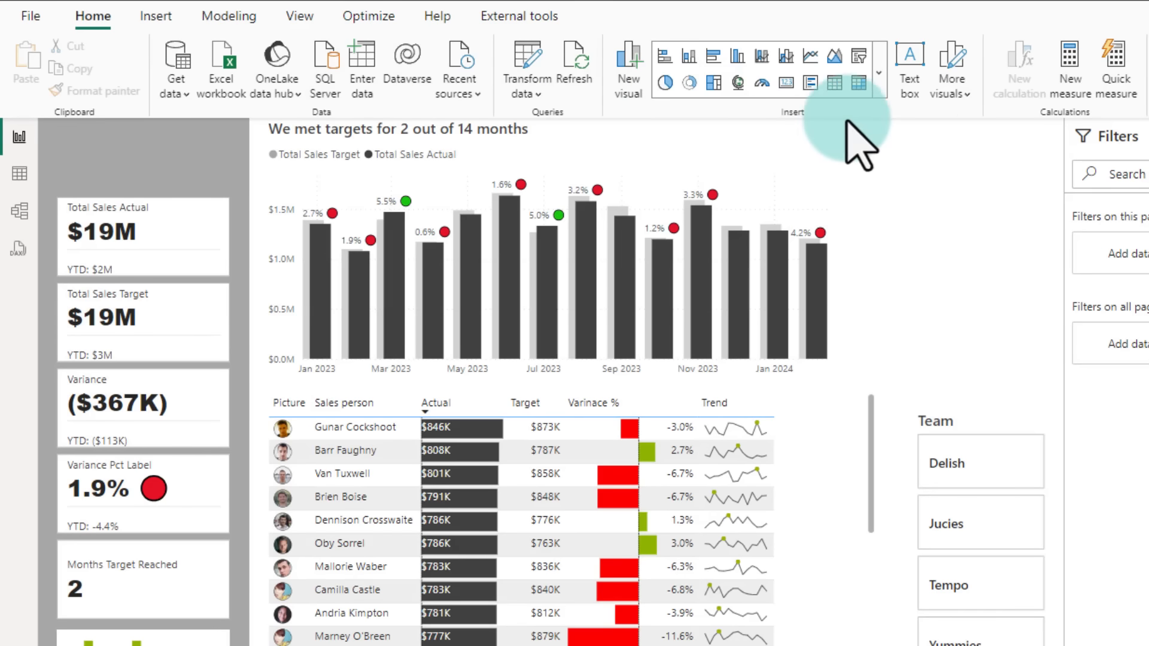
{"action": "left_click", "coordinate": [171, 21]}
{"action": "left_click", "coordinate": [826, 66]}
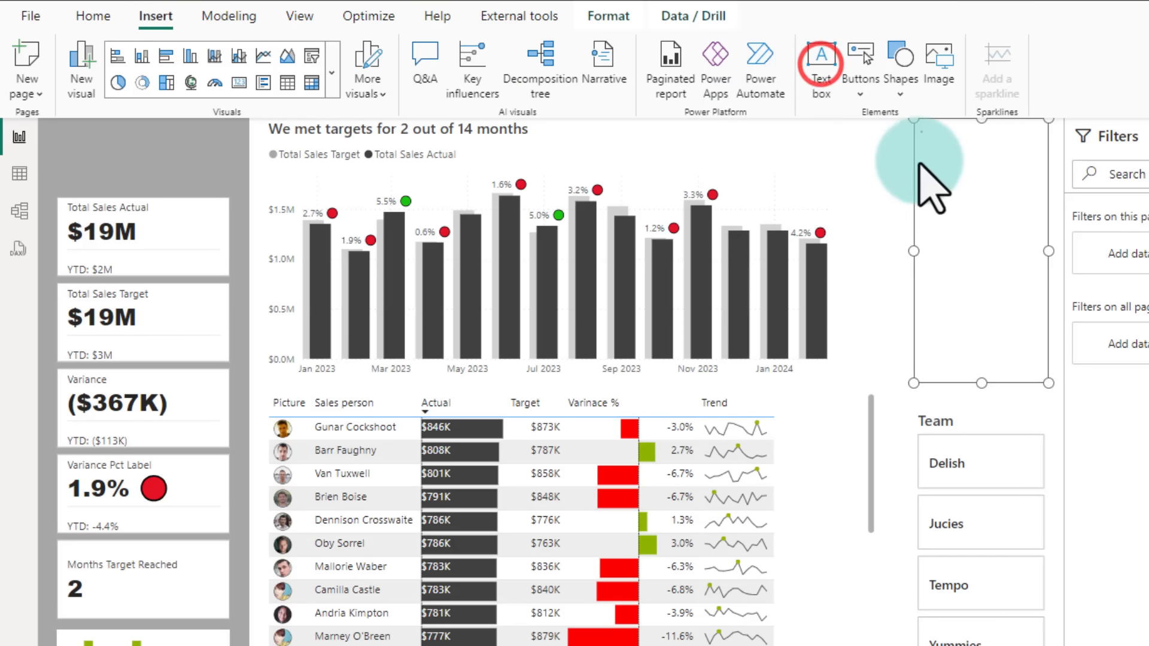
{"action": "left_click_drag", "start_coordinate": [914, 251], "coordinate": [860, 252]}
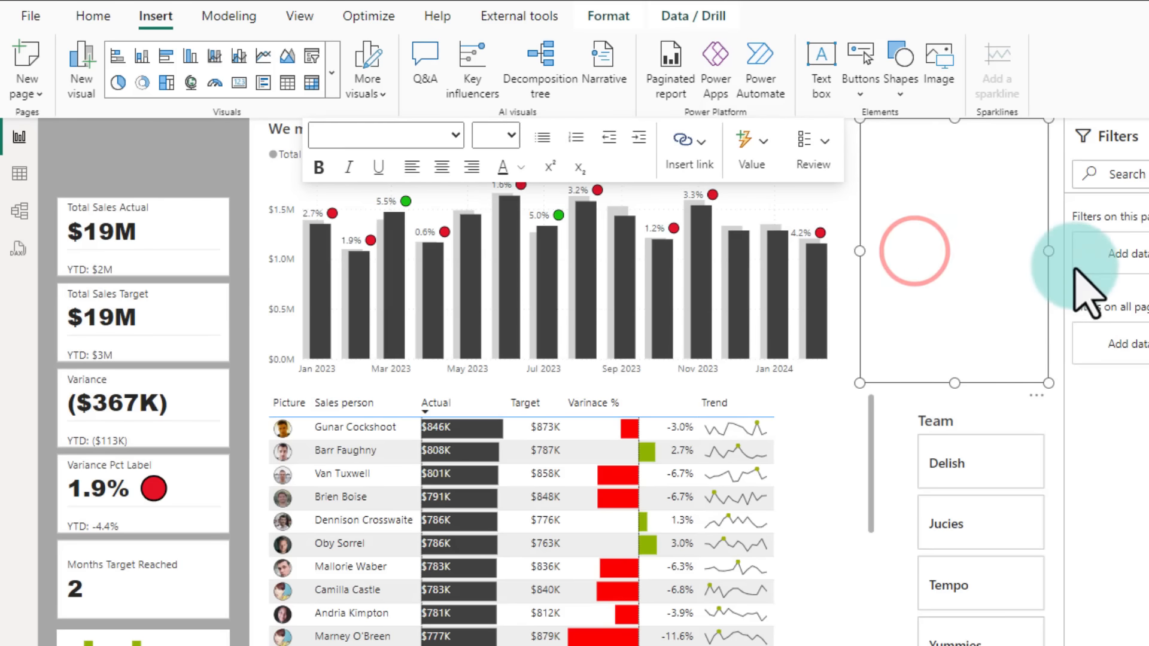
{"action": "left_click", "coordinate": [1048, 252]}
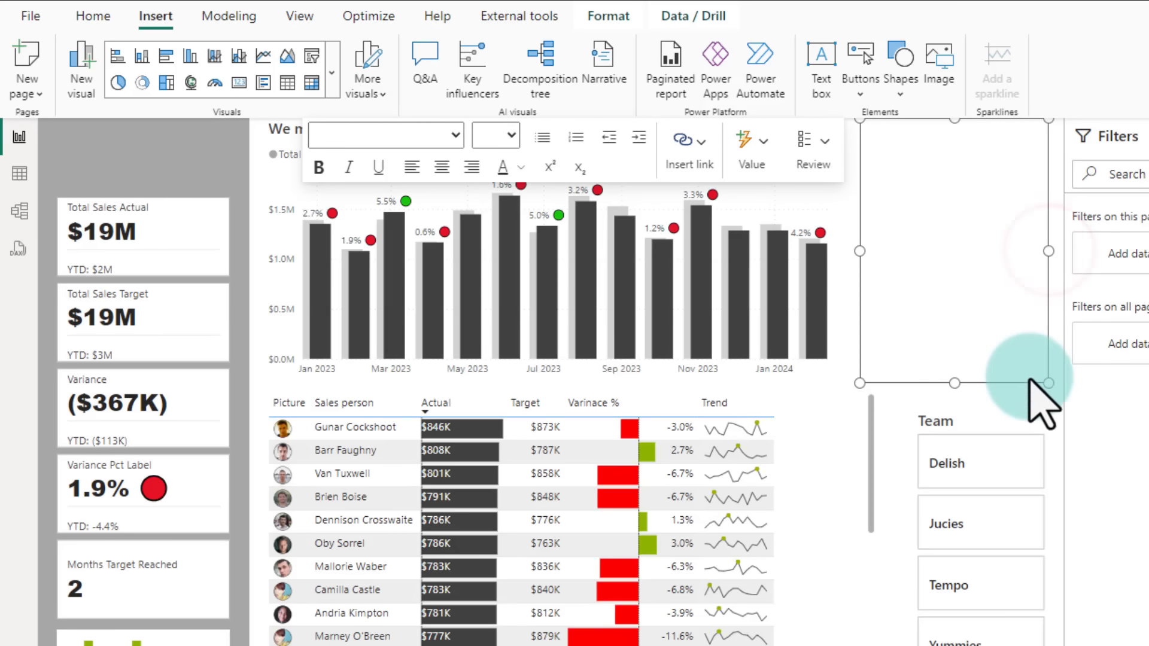
{"action": "left_click", "coordinate": [1061, 413]}
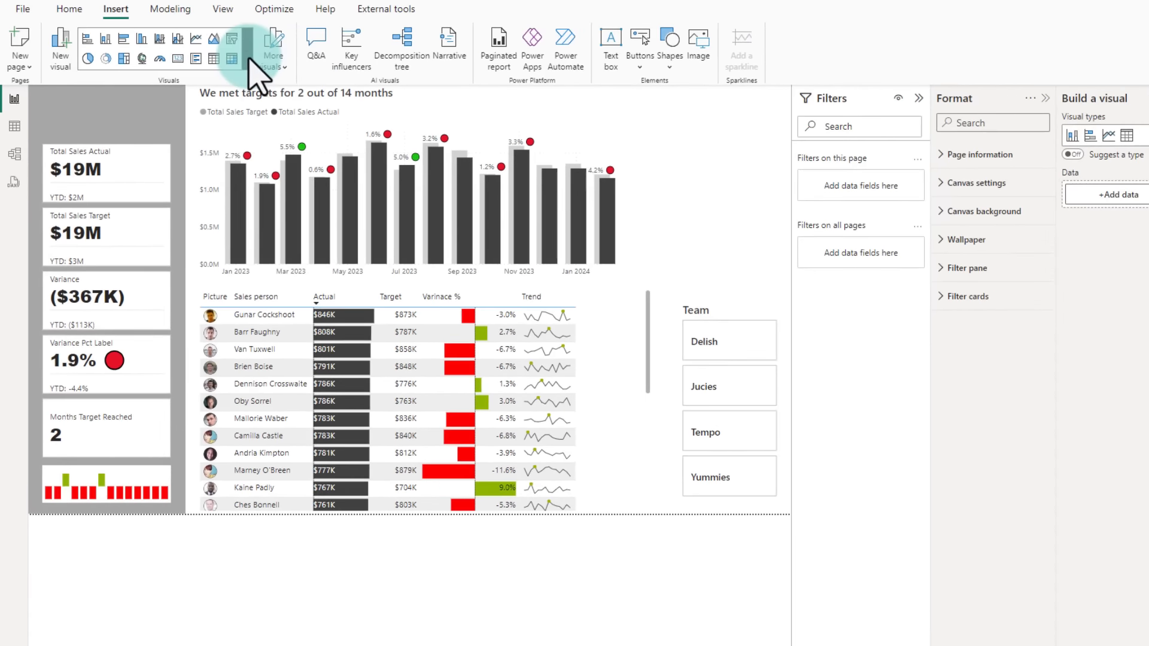
Add a Narrative visual above the Team slicer, widen it toward the trend chart and read through its summary.
{"action": "left_click", "coordinate": [331, 73]}
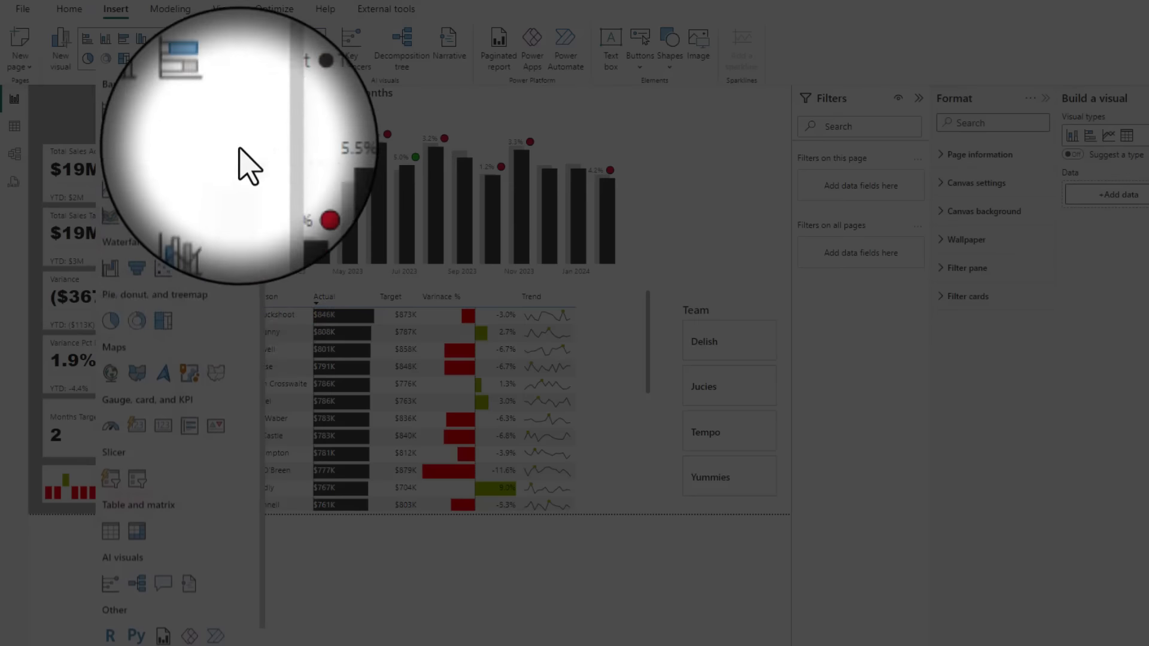
{"action": "left_click", "coordinate": [191, 590]}
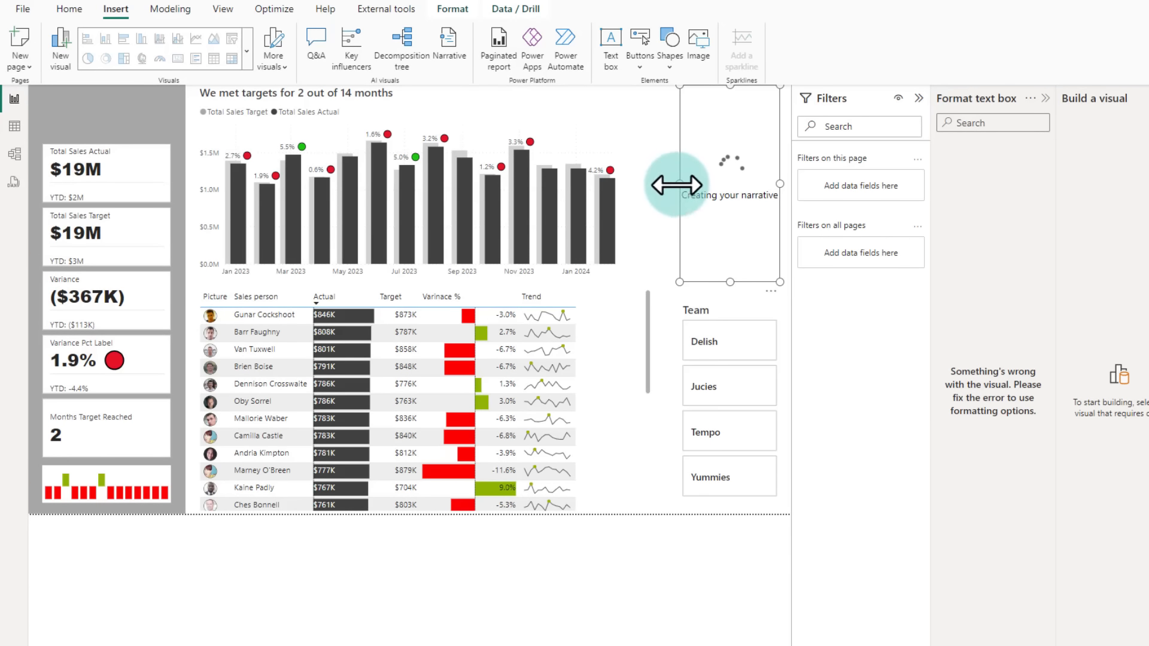
{"action": "left_click_drag", "start_coordinate": [677, 185], "coordinate": [633, 185]}
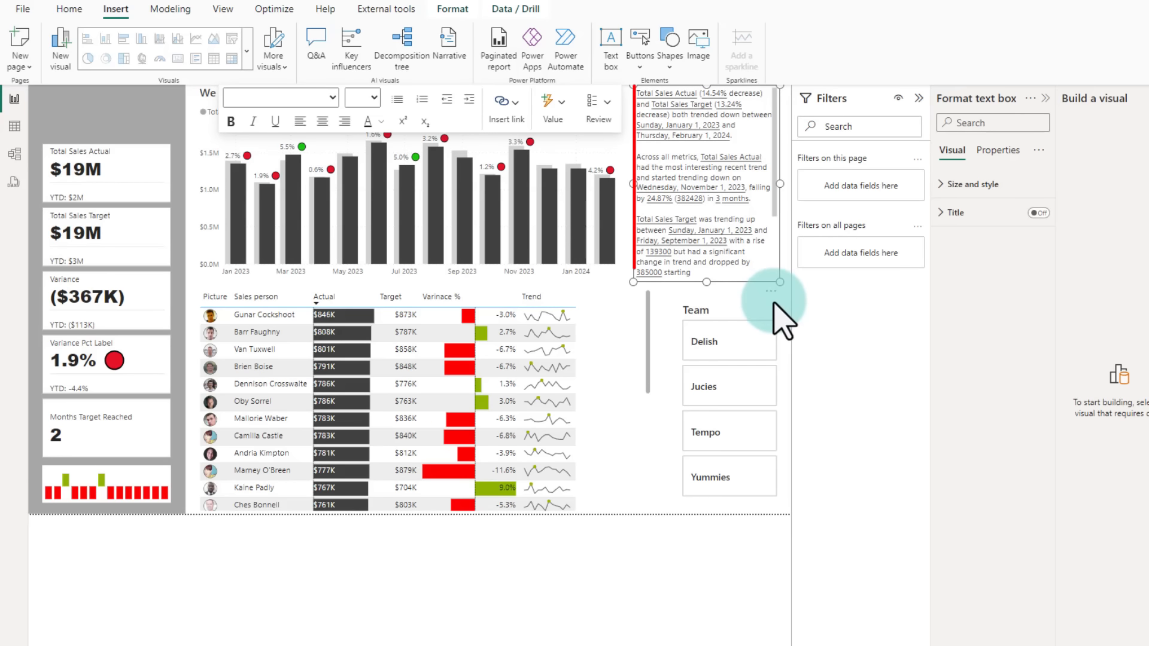
{"action": "left_click", "coordinate": [771, 185]}
{"action": "left_click_drag", "start_coordinate": [775, 181], "coordinate": [773, 210]}
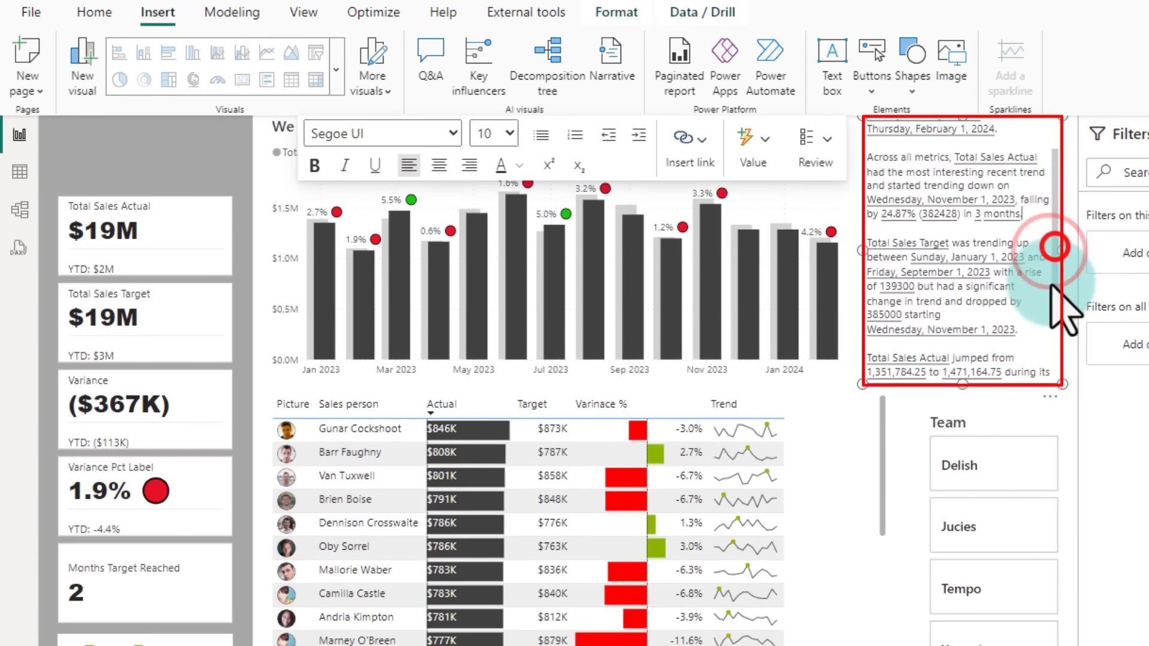
{"action": "left_click_drag", "start_coordinate": [1052, 286], "coordinate": [1044, 205]}
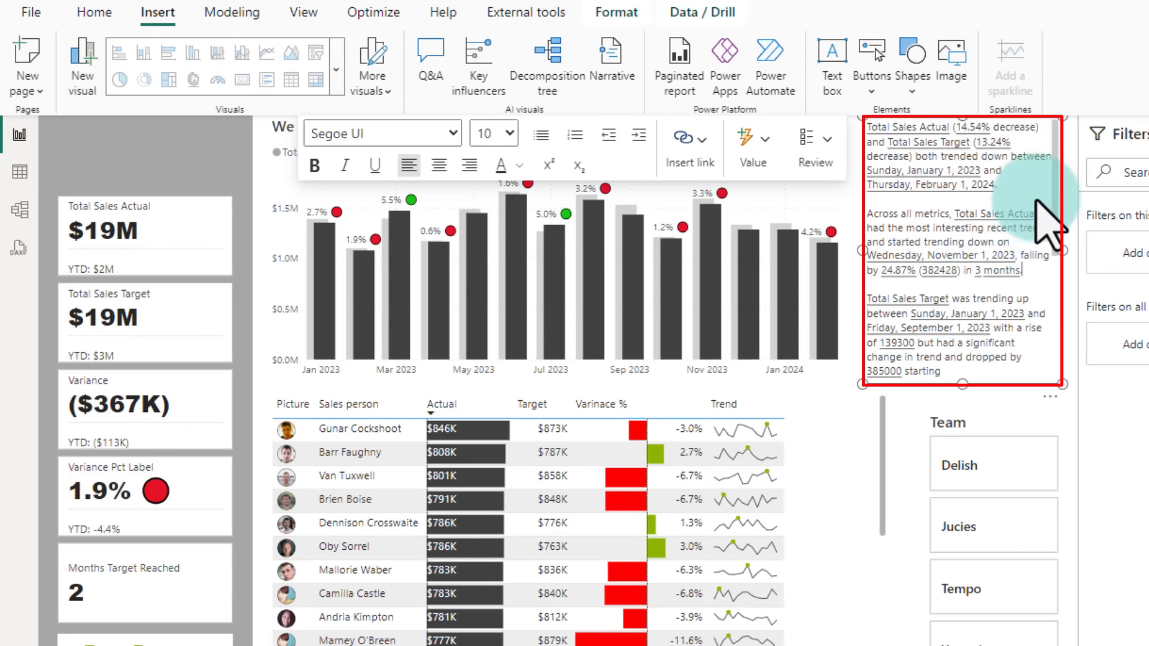
{"action": "left_click", "coordinate": [1142, 494]}
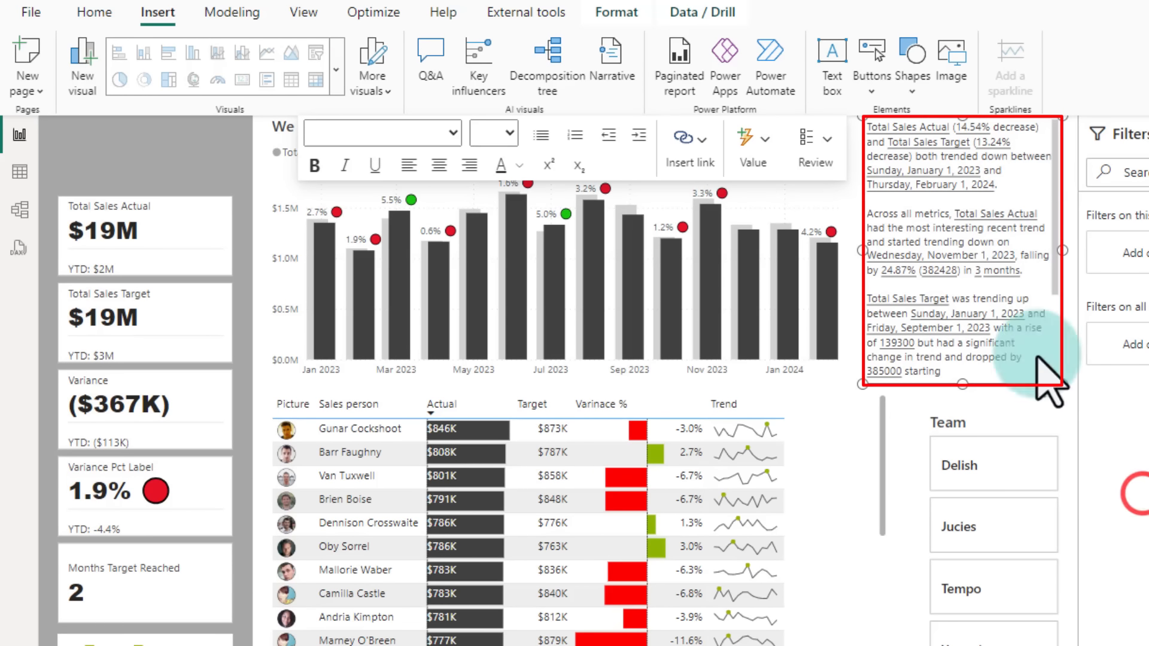
Try filtering the finished Performance Dashboard by the Jucies team.
{"action": "left_click", "coordinate": [988, 539]}
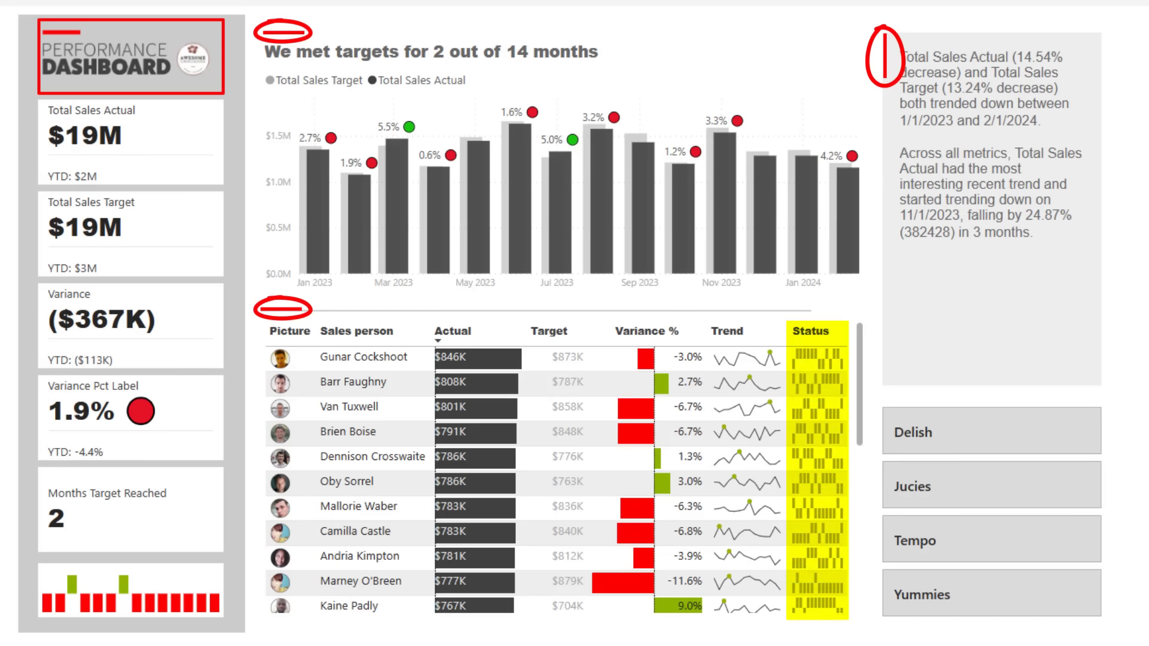
{"action": "left_click", "coordinate": [985, 497]}
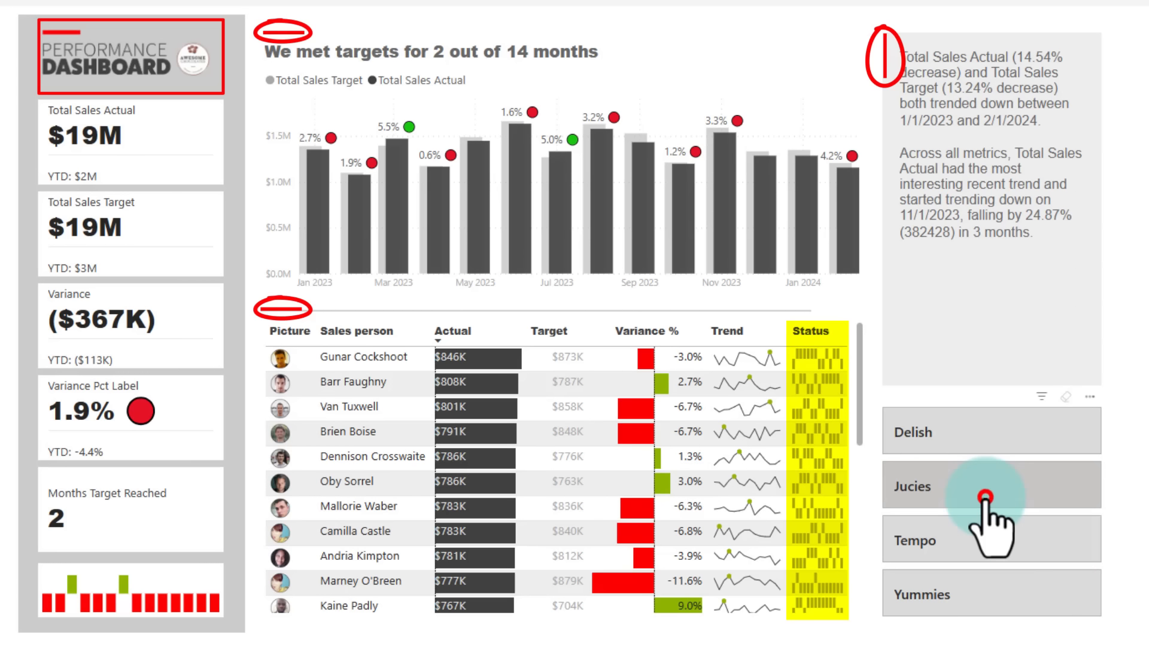